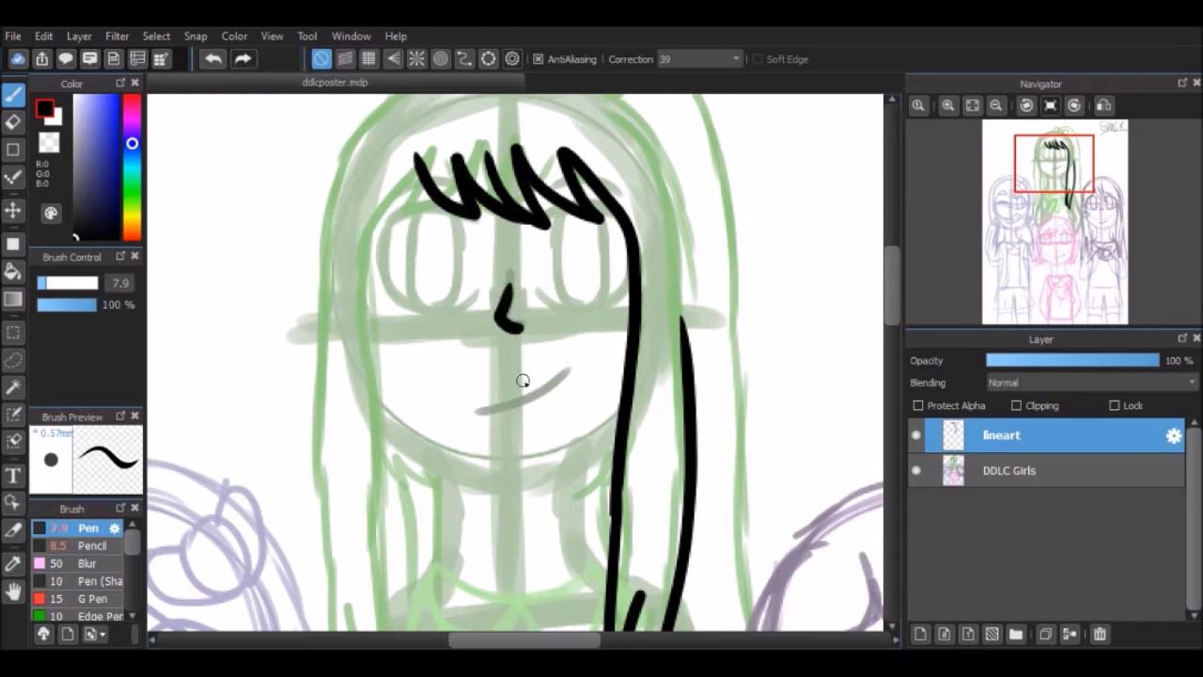
Ink the hair line framing the green-haired girl's face and the first part of her jaw with the 7.9 pen
left_click_drag(398, 176, 369, 500)
key("ctrl+z")
scroll(371, 498, "down", 5)
mouse_move(383, 214)
left_mouse_down()
mouse_move(399, 402)
mouse_move(361, 442)
left_mouse_up()
key("ctrl+z")
left_click_drag(391, 138, 413, 376)
left_click_drag(343, 226, 403, 357)
scroll(451, 282, "up", 5)
scroll(518, 201, "left", 3)
Ink the outer hair strand on the left of the green-haired girl's head, redoing the stroke until it follows the sketch
left_click_drag(520, 178, 531, 478)
key("ctrl+z")
left_click_drag(522, 151, 517, 442)
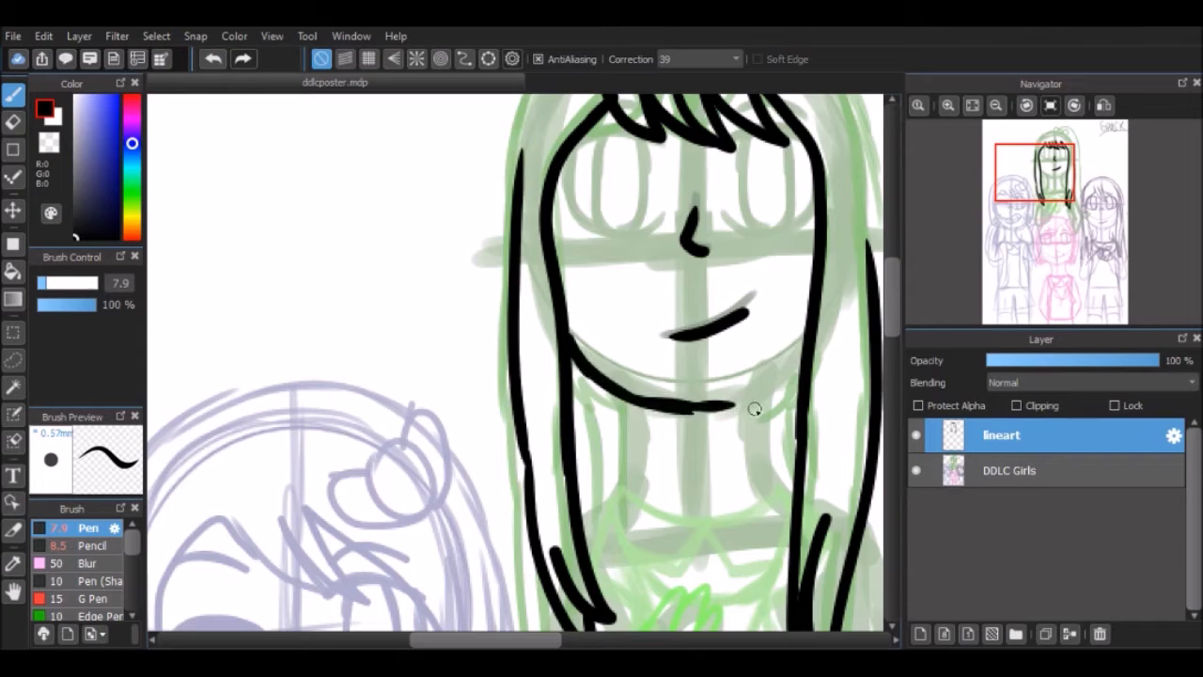
key("ctrl+z")
key("ctrl+z")
left_click_drag(528, 158, 521, 492)
Try inking further contour and feature lines of the green-haired girl's head over the sketch
scroll(894, 303, "up", 2)
scroll(881, 328, "down", 4)
scroll(881, 328, "right", 3)
scroll(882, 328, "up", 2)
mouse_move(216, 216)
left_mouse_down()
mouse_move(263, 333)
mouse_move(423, 381)
left_mouse_up()
key("ctrl+z")
left_click_drag(211, 249, 559, 395)
scroll(700, 59, "up", 1)
scroll(473, 289, "up", 2)
mouse_move(447, 271)
left_mouse_down()
mouse_move(563, 260)
mouse_move(460, 274)
left_mouse_up()
key("ctrl+z")
left_click_drag(468, 125, 477, 272)
left_click_drag(541, 138, 549, 218)
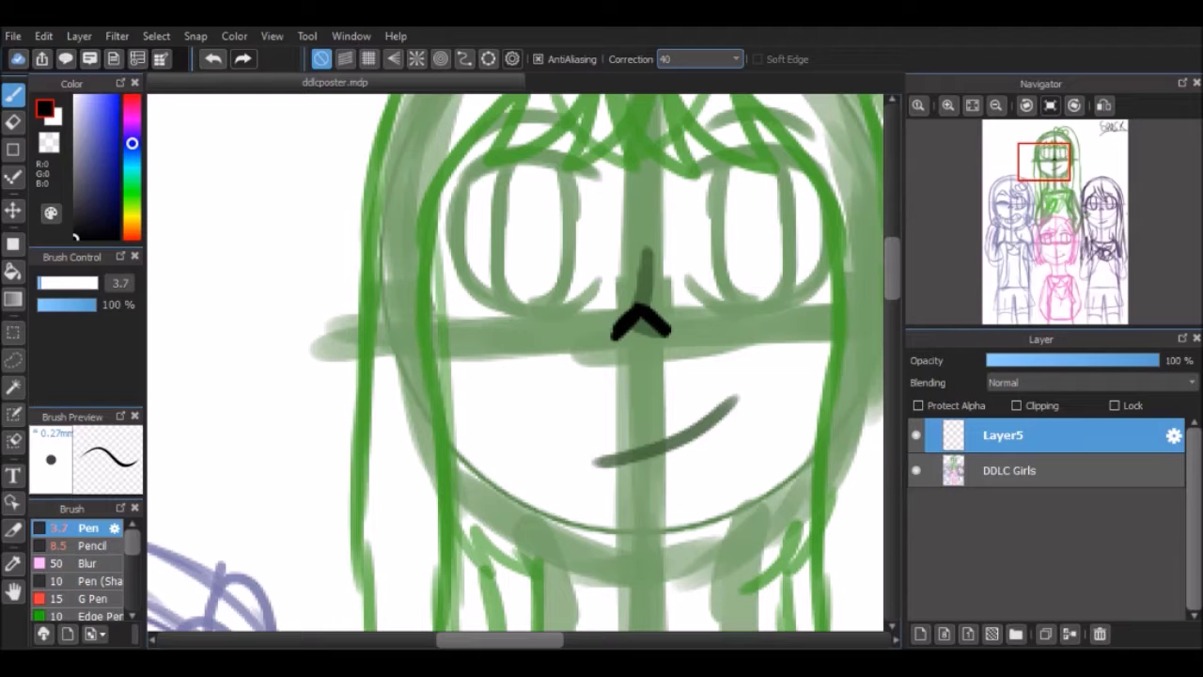
Ink the green-haired girl's jawline from both cheeks to the chin with the 3.7 pen
scroll(646, 423, "down", 2)
mouse_move(815, 364)
left_mouse_down()
mouse_move(714, 442)
mouse_move(620, 471)
left_mouse_up()
left_click_drag(652, 470, 456, 380)
key("ctrl+z")
left_click_drag(601, 470, 456, 387)
scroll(900, 277, "up", 3)
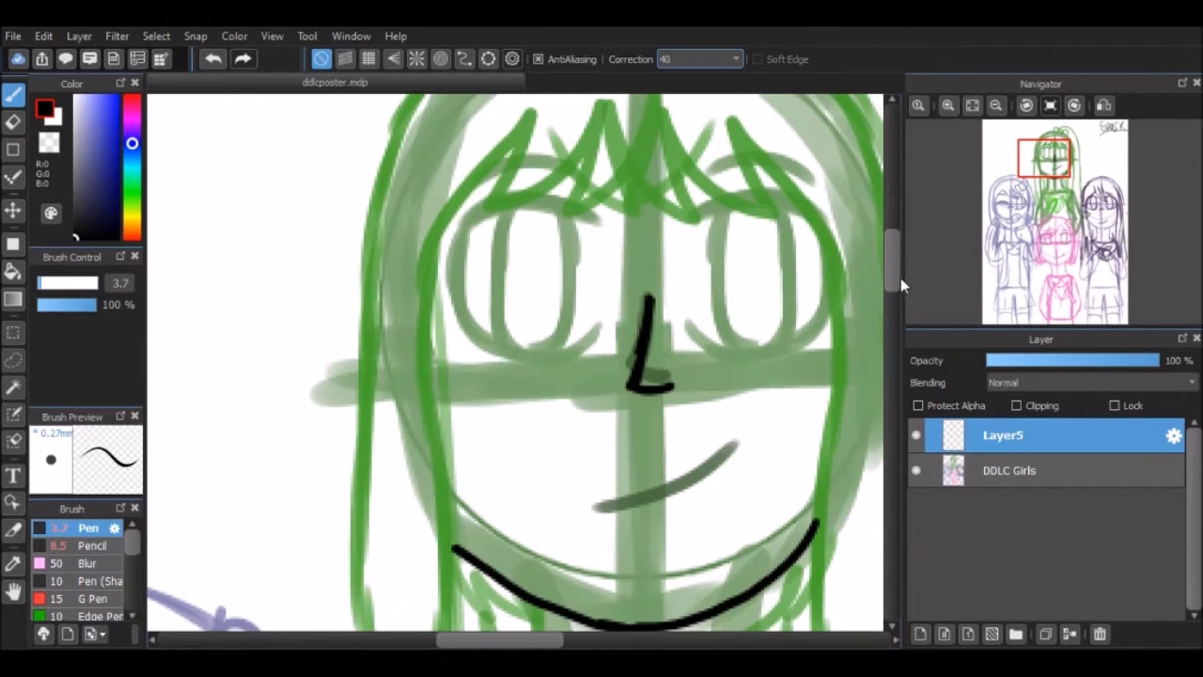
Try to ink the green-haired girl's bangs across the forehead
left_click_drag(582, 186, 795, 235)
key("ctrl+z")
key("ctrl+z")
mouse_move(526, 188)
left_mouse_down()
mouse_move(658, 175)
mouse_move(808, 263)
left_mouse_up()
key("ctrl+z")
key("ctrl+z")
Ink the green-haired girl's neck and the hair line beside her left eye
scroll(776, 430, "down", 8)
scroll(757, 184, "up", 6)
left_click_drag(442, 134, 431, 293)
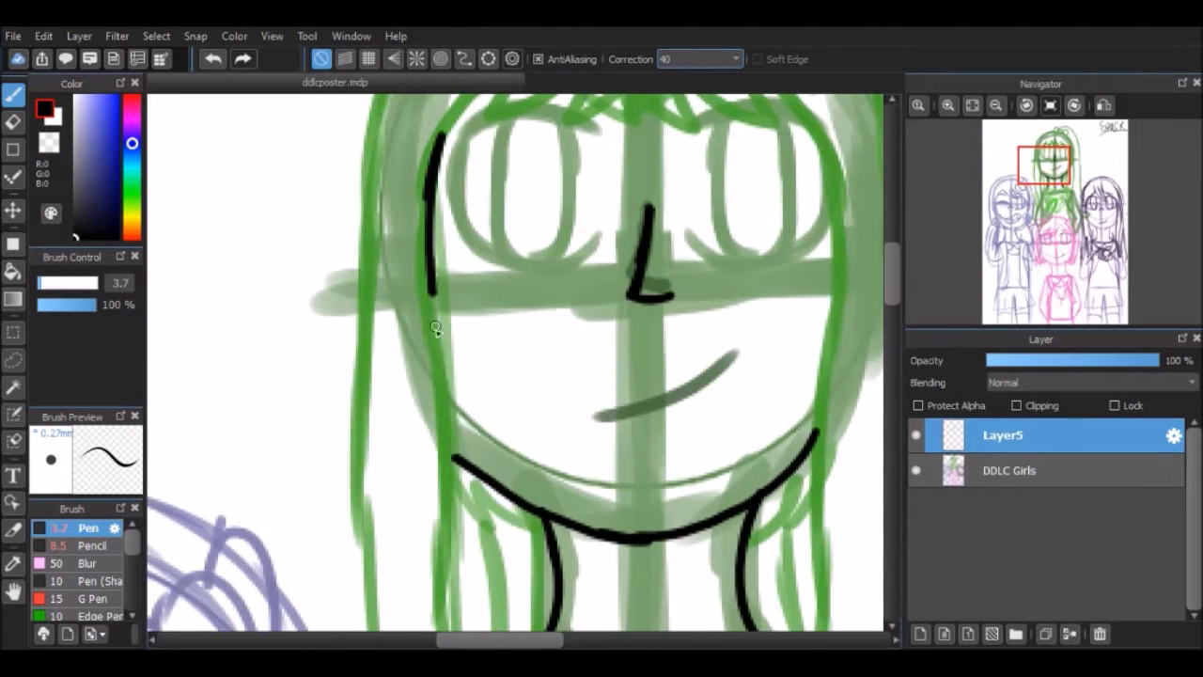
Undo the inked strokes on the green-haired girl's face, neck and hair
key("ctrl+z")
key("ctrl+z")
key("ctrl+z")
key("ctrl+z")
key("ctrl+z")
key("ctrl+z")
key("ctrl+z")
key("ctrl+z")
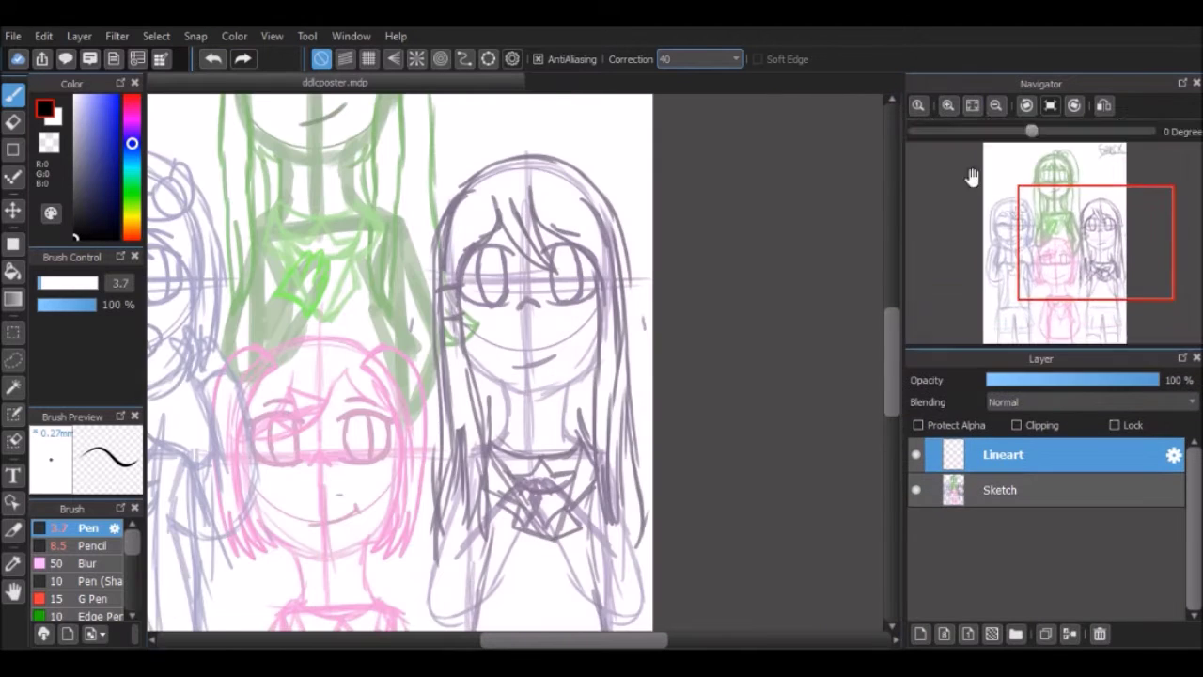
Ink the pointed bangs across the purple-haired girl's forehead on the Lineart layer with the 3.7 pen
left_click(948, 105)
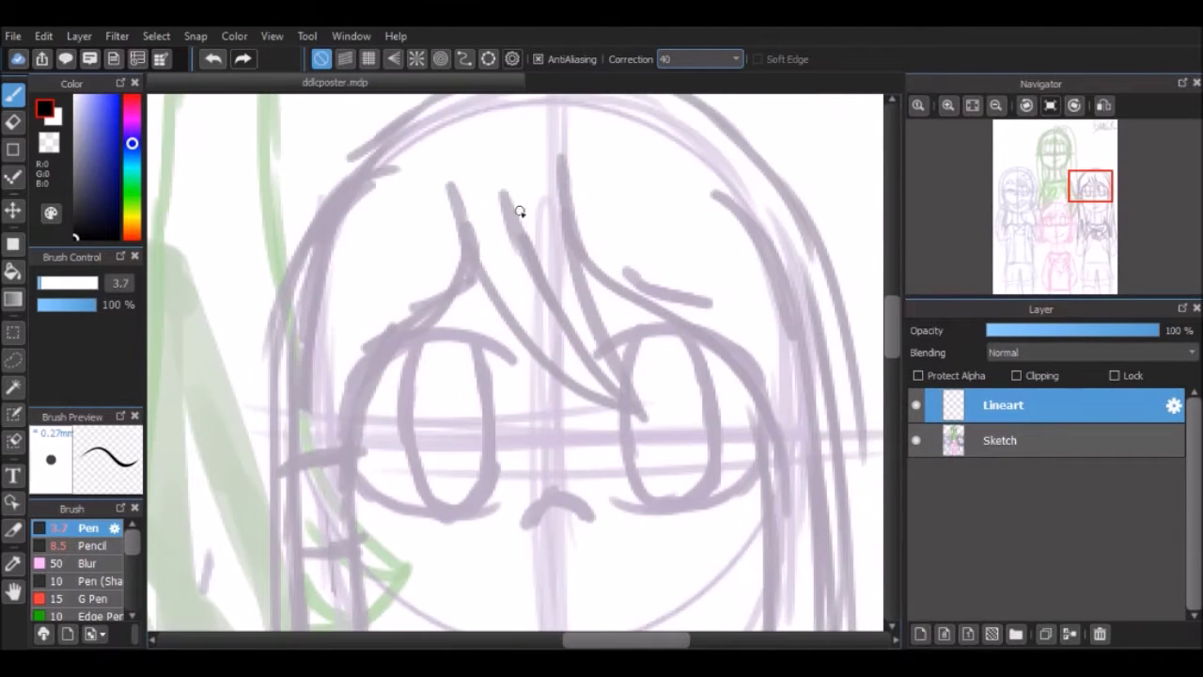
mouse_move(449, 183)
left_mouse_down()
mouse_move(551, 354)
mouse_move(648, 421)
left_mouse_up()
left_click_drag(505, 180, 658, 428)
key("ctrl+z")
left_click_drag(567, 160, 658, 427)
left_click_drag(510, 122, 663, 434)
left_click_drag(582, 249, 780, 466)
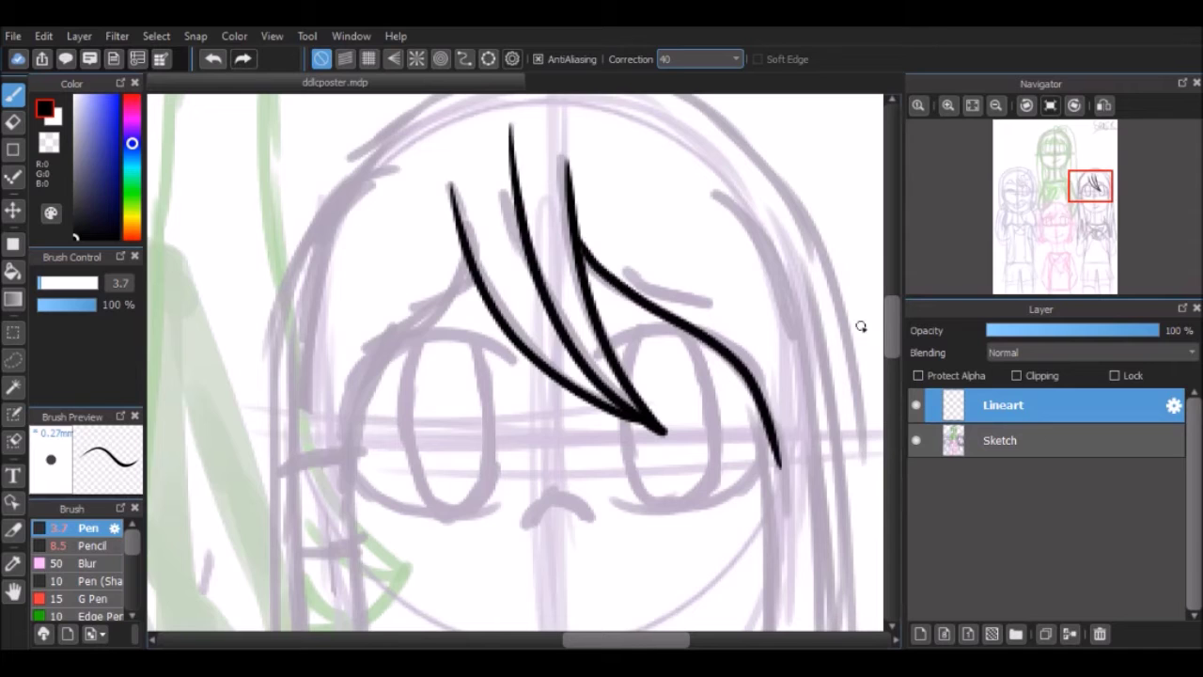
Ink the hair lines framing the purple-haired girl's face on both sides and her small curved nose
scroll(467, 251, "down", 5)
left_click_drag(771, 96, 784, 512)
left_click_drag(784, 233, 794, 517)
key("ctrl+z")
key("ctrl+z")
scroll(898, 340, "up", 5)
left_click_drag(526, 321, 570, 299)
scroll(893, 366, "up", 2)
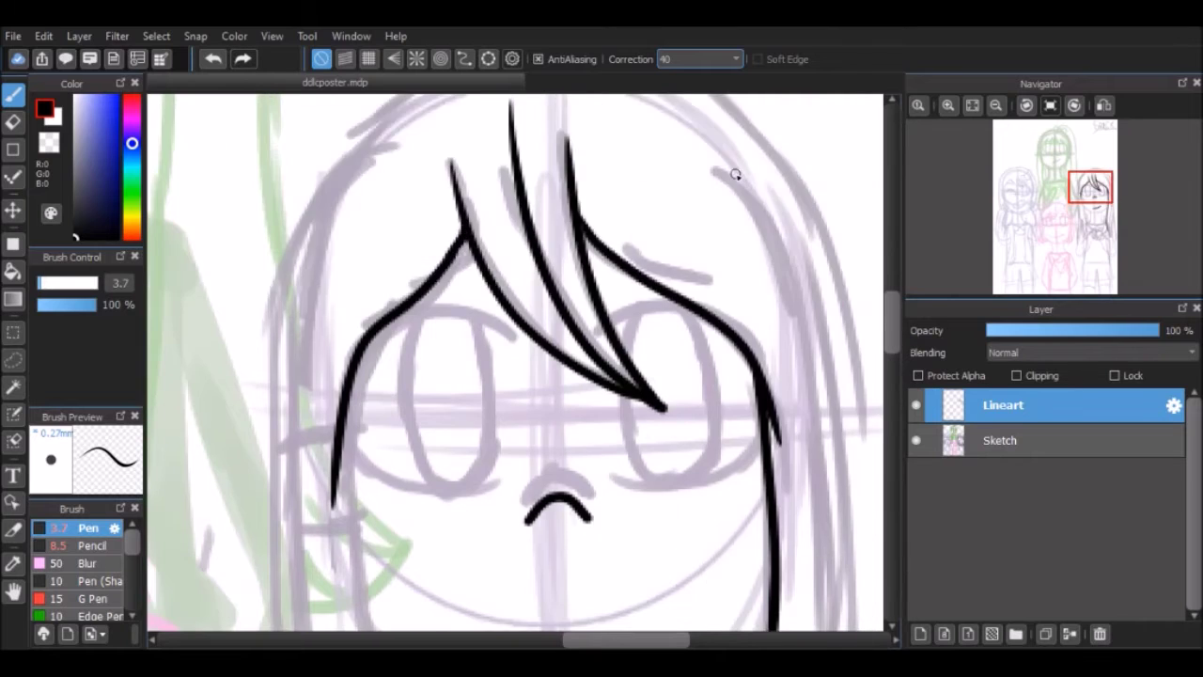
Ink the purple-haired girl's jawline from both cheeks to the chin, along with her smiling mouth
scroll(389, 330, "down", 4)
left_click_drag(376, 292, 571, 422)
left_click_drag(761, 284, 664, 400)
scroll(380, 145, "up", 3)
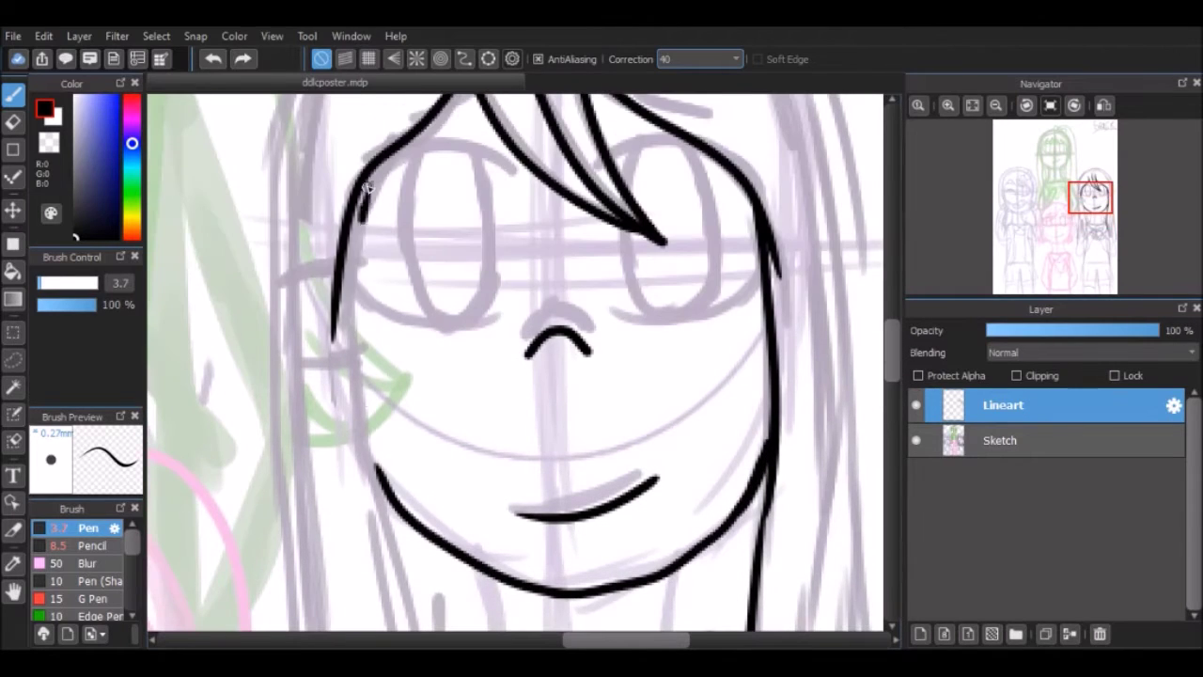
Clean up and re-ink the hair line along the left side of the purple-haired girl's face
key("e")
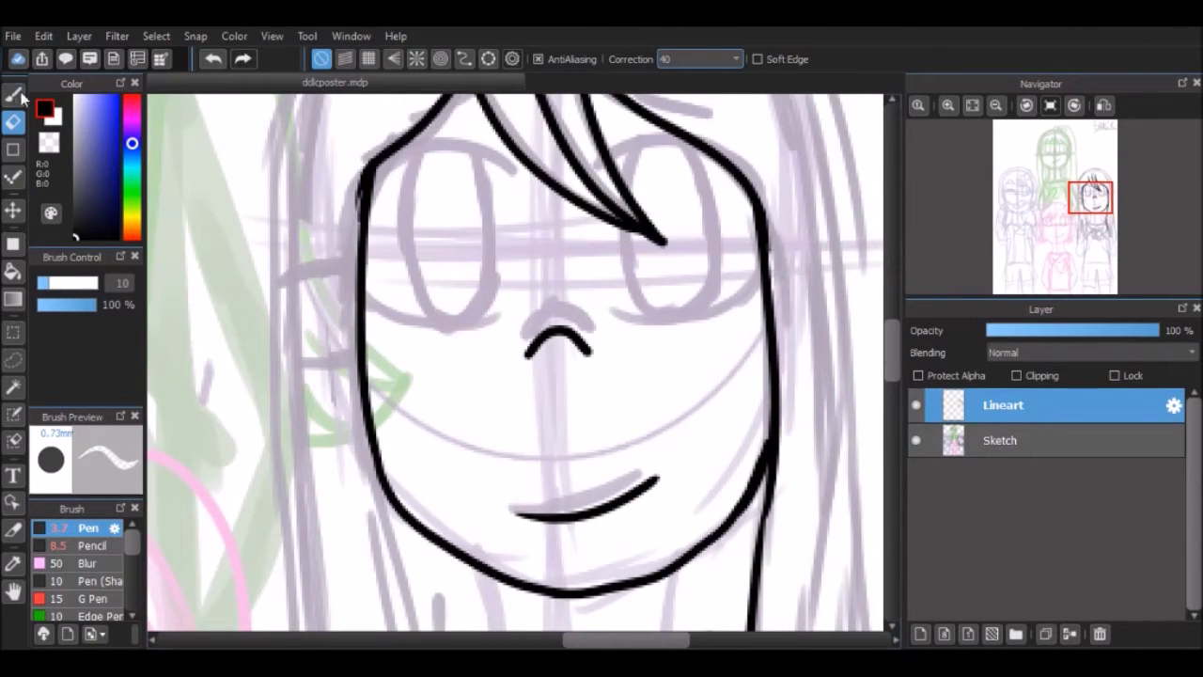
key("b")
scroll(893, 334, "up", 3)
scroll(564, 329, "down", 3)
scroll(348, 153, "down", 5)
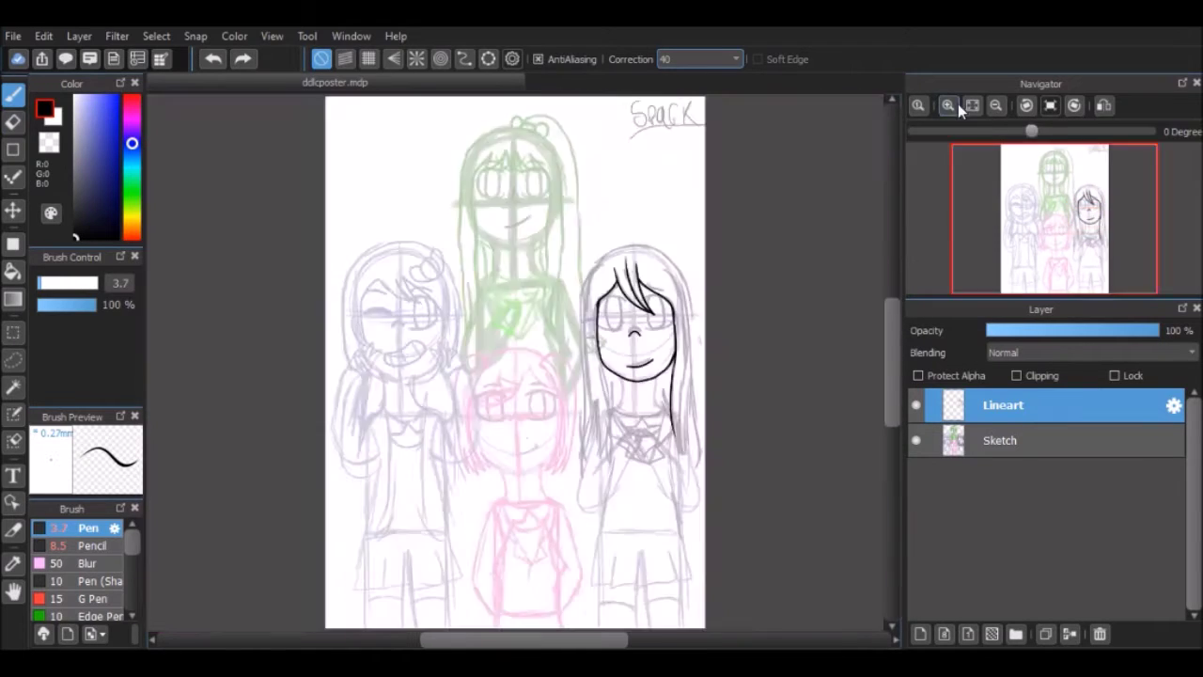
Ink the long pointed hair lock hanging over the left side of the purple-haired girl's chest
scroll(564, 282, "up", 4)
scroll(564, 329, "down", 3)
scroll(564, 329, "up", 5)
scroll(563, 329, "down", 2)
left_click_drag(484, 388, 461, 583)
key("ctrl+z")
left_click_drag(438, 149, 447, 543)
key("ctrl+z")
left_click_drag(512, 292, 469, 560)
left_click_drag(440, 203, 449, 545)
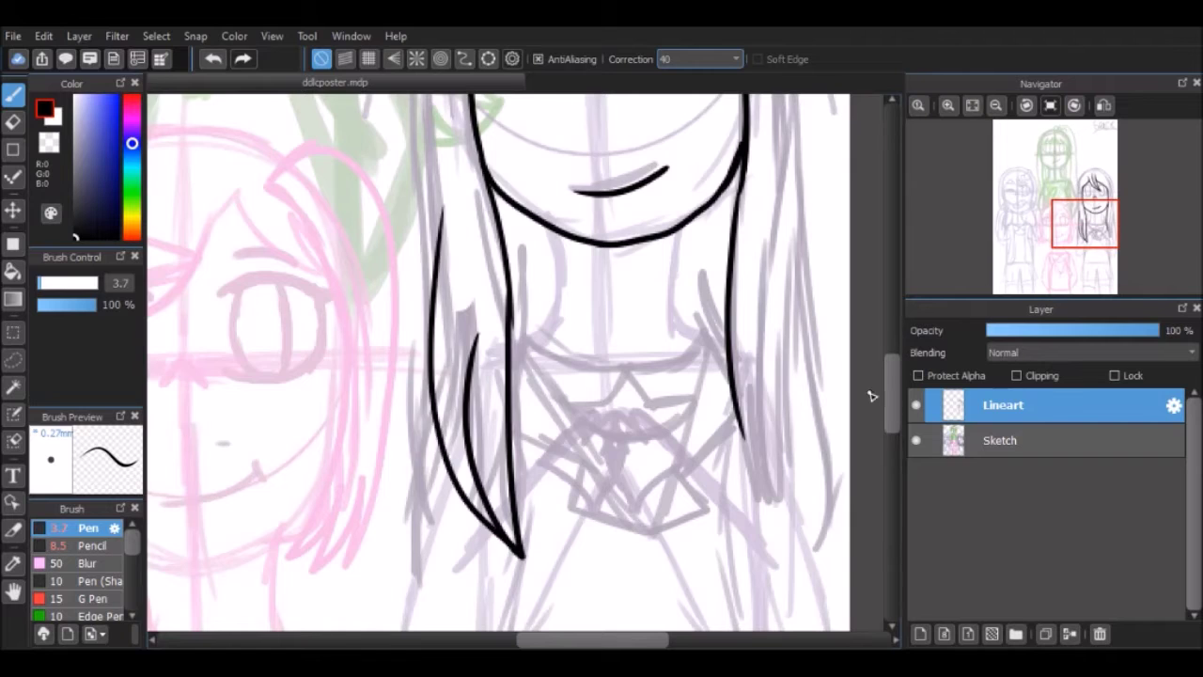
Ink the lower end of the long hair lock on the right side of the purple-haired girl's chest
scroll(468, 240, "up", 2)
scroll(448, 304, "down", 3)
left_click_drag(735, 338, 788, 432)
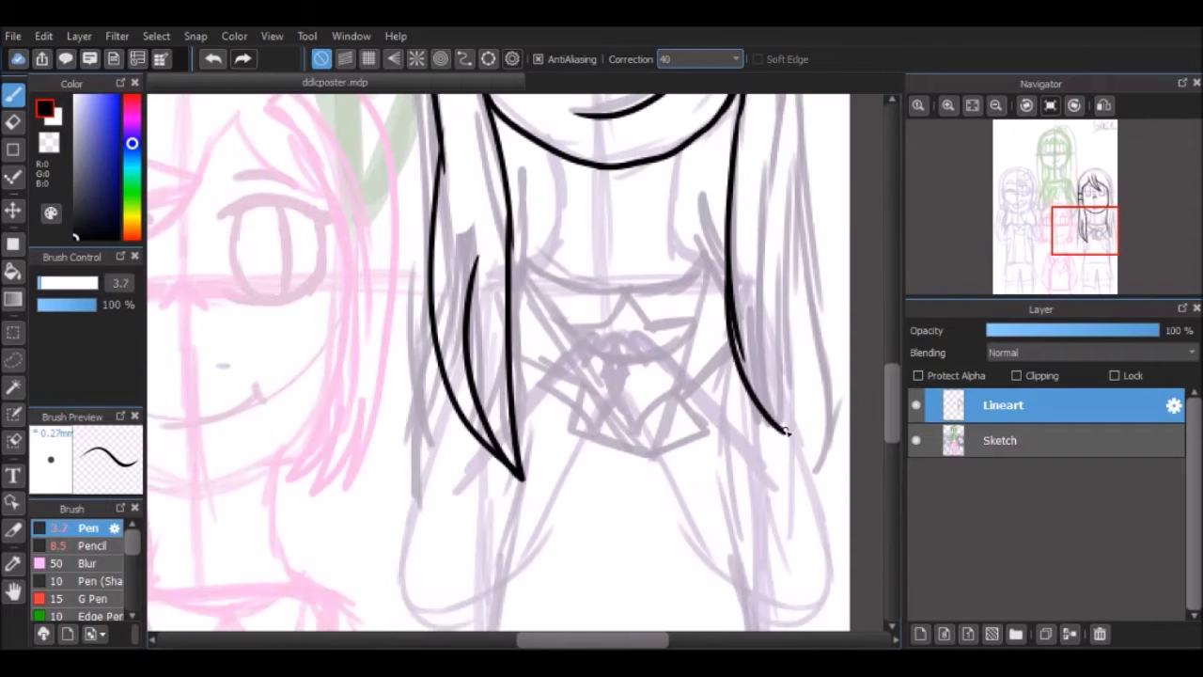
left_click_drag(761, 296, 780, 489)
Ink the hair band beside the left cheek and the inner hair lines along both sides of the purple-haired girl's head
scroll(893, 353, "up", 6)
scroll(893, 354, "down", 1)
scroll(451, 282, "down", 1)
left_click_drag(424, 235, 469, 319)
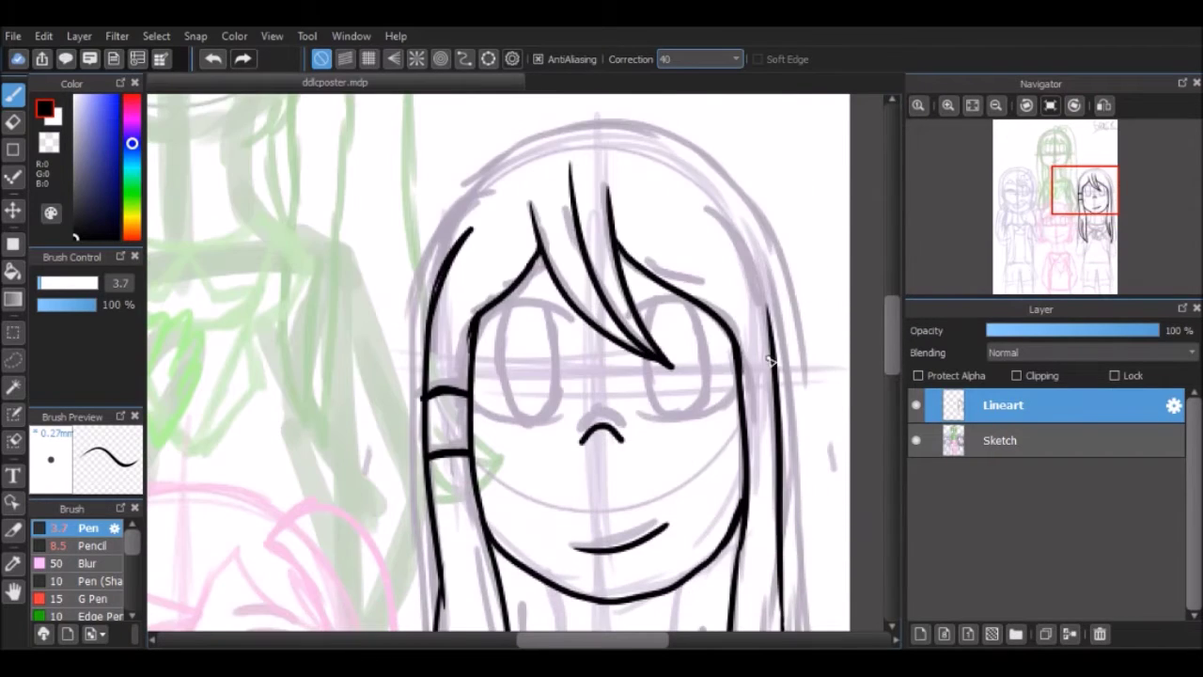
left_click_drag(714, 221, 775, 338)
scroll(761, 466, "down", 1)
scroll(894, 317, "up", 3)
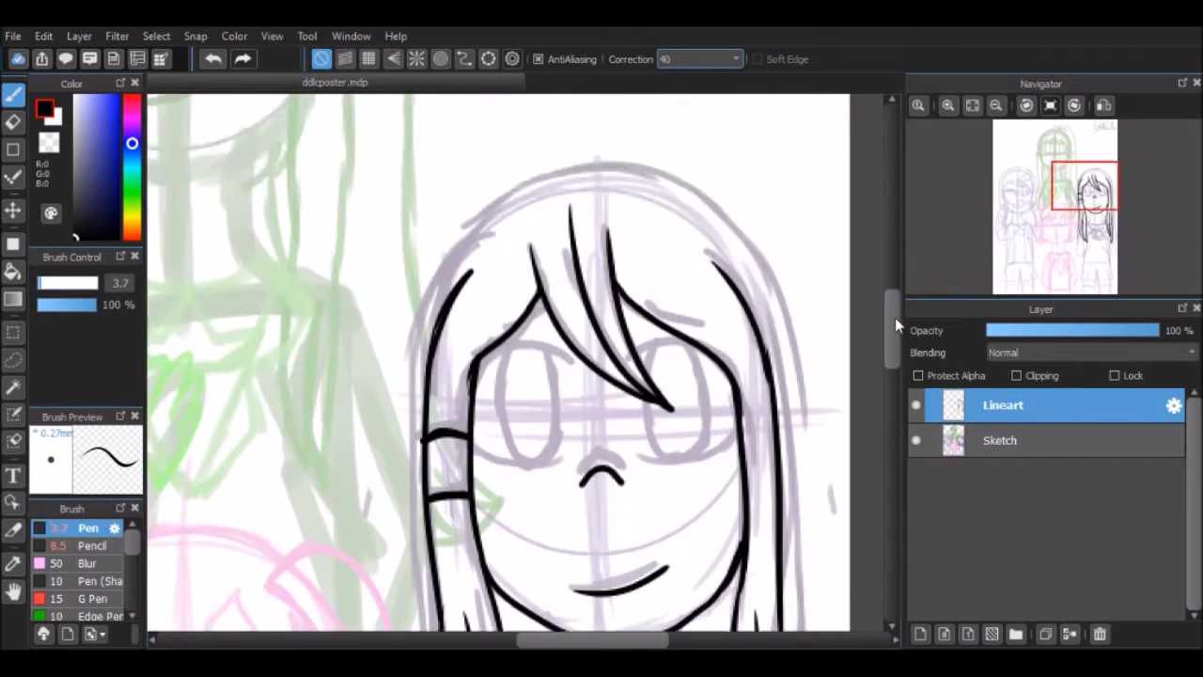
Ink the outer hair contour down the left side of the purple-haired girl's head to chest height
left_click_drag(472, 164, 419, 282)
left_click_drag(451, 136, 406, 375)
scroll(486, 322, "down", 3)
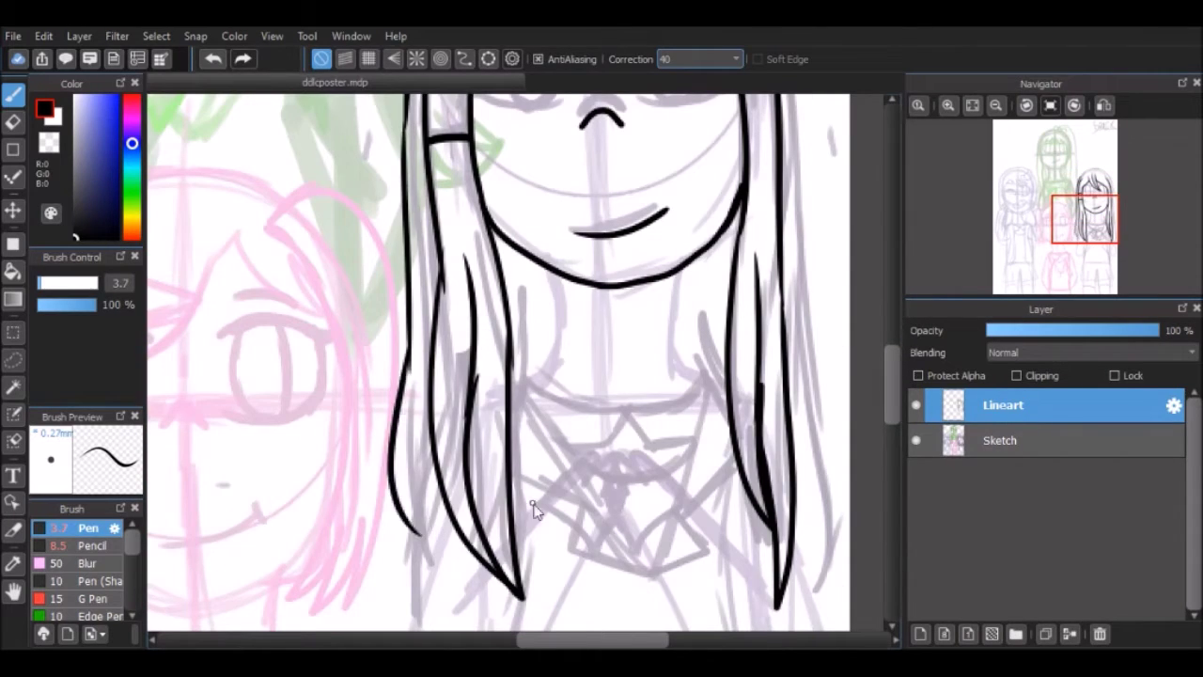
Ink the crown of the purple-haired girl's head and the outer hair contour down the right side
scroll(889, 371, "up", 5)
left_click_drag(564, 184, 667, 277)
left_click_drag(743, 226, 803, 414)
scroll(880, 344, "down", 2)
left_click_drag(797, 225, 806, 367)
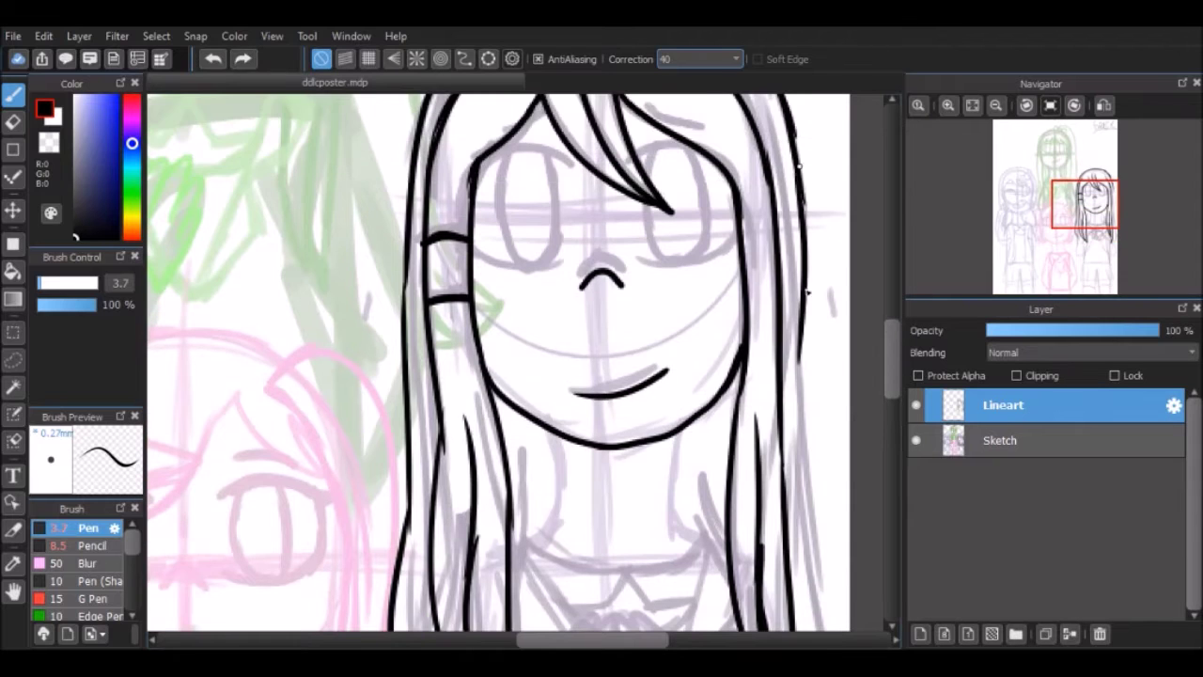
left_click_drag(798, 263, 812, 449)
scroll(827, 339, "down", 3)
scroll(846, 395, "up", 3)
scroll(845, 394, "down", 1)
left_click_drag(796, 297, 817, 400)
Try to ink the left side of the purple-haired girl's torso and skirt, and check the lineart with the Sketch layer hidden
scroll(894, 407, "down", 5)
scroll(488, 314, "down", 2)
left_click_drag(494, 316, 462, 596)
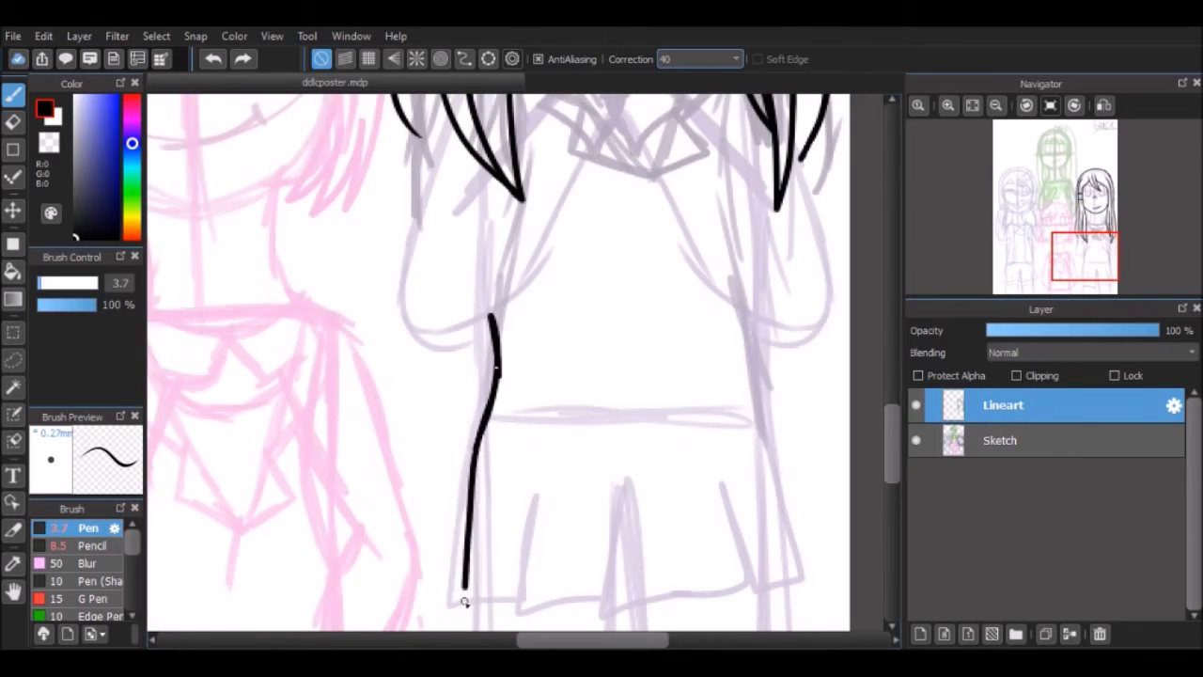
scroll(891, 423, "up", 5)
scroll(890, 423, "down", 2)
left_click(917, 440)
left_click(916, 439)
scroll(658, 376, "up", 2)
scroll(658, 375, "down", 4)
Try to ink the sides of the purple-haired girl's body below the hair
left_click_drag(567, 158, 503, 336)
mouse_move(750, 150)
left_mouse_down()
mouse_move(755, 282)
mouse_move(790, 331)
left_mouse_up()
key("ctrl+z")
key("ctrl+z")
scroll(658, 376, "down", 4)
mouse_move(423, 243)
left_mouse_down()
mouse_move(387, 310)
mouse_move(389, 566)
left_mouse_up()
key("ctrl+z")
key("ctrl+z")
Try to ink the purple-haired girl's raised left-hand forearm
left_click_drag(545, 237, 645, 172)
key("ctrl+z")
mouse_move(562, 213)
left_mouse_down()
mouse_move(666, 235)
mouse_move(614, 190)
mouse_move(665, 223)
mouse_move(498, 493)
mouse_move(537, 247)
mouse_move(442, 376)
left_mouse_up()
key("ctrl+z")
key("ctrl+z")
key("ctrl+z")
Erase the stray ink and redraw the short inner arm line below the left pointed hair lock
key("e")
left_click(943, 105)
left_click(942, 105)
left_click_drag(512, 291, 442, 376)
key("b")
left_click_drag(483, 324, 417, 429)
left_click(966, 105)
left_click(911, 106)
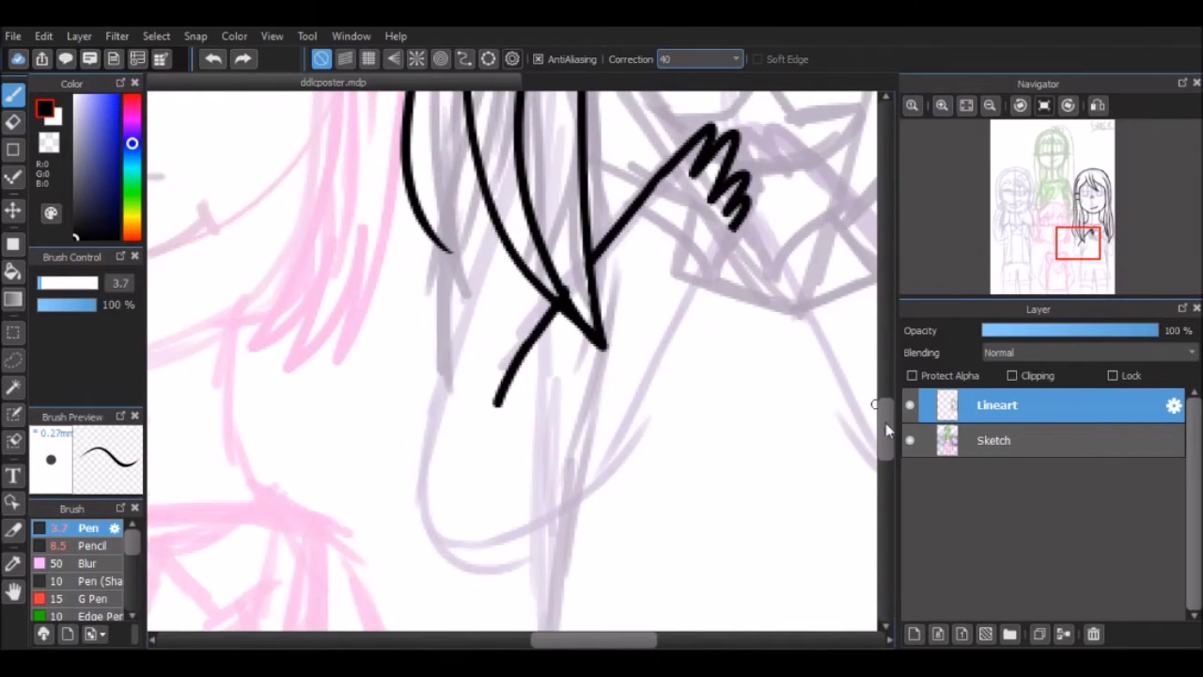
Ink the outline of the left arm from the upper arm around the elbow toward the raised hand
scroll(462, 516, "up", 3)
mouse_move(462, 516)
left_mouse_down()
mouse_move(458, 318)
mouse_move(564, 442)
left_mouse_up()
key("ctrl+z")
left_click_drag(446, 299, 564, 442)
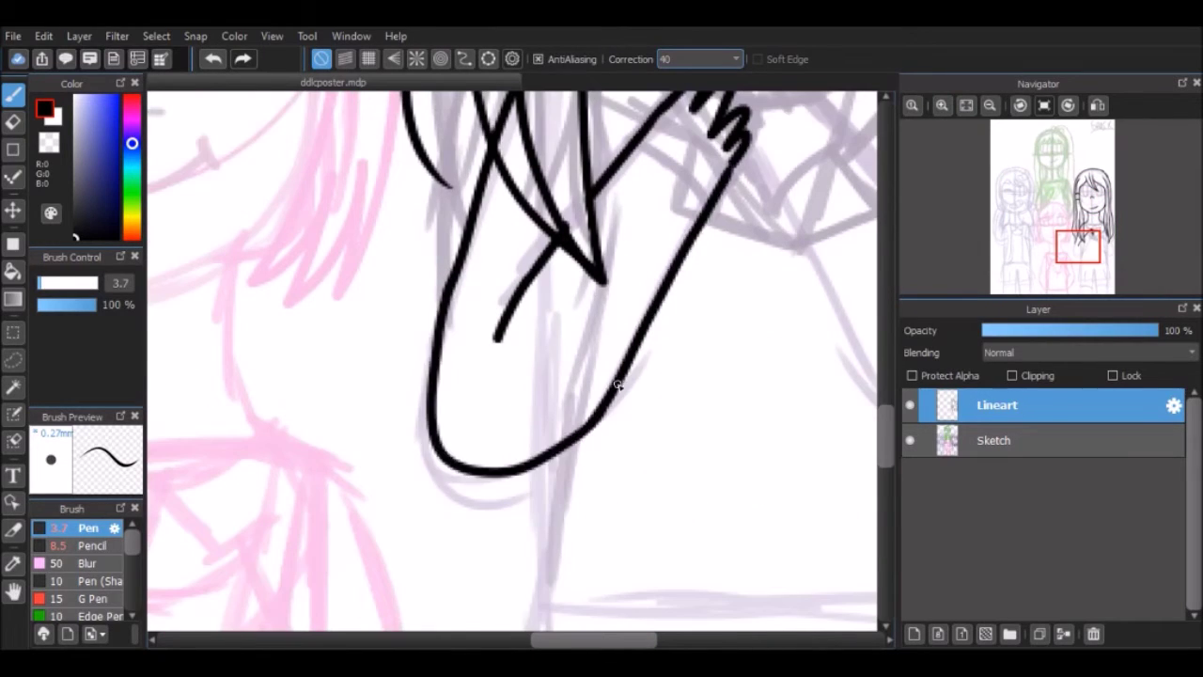
Clean up the arm lines and ink the purple-haired girl's neck, shoulders and right upper arm
key("e")
scroll(153, 195, "up", 4)
key("b")
scroll(508, 395, "up", 3)
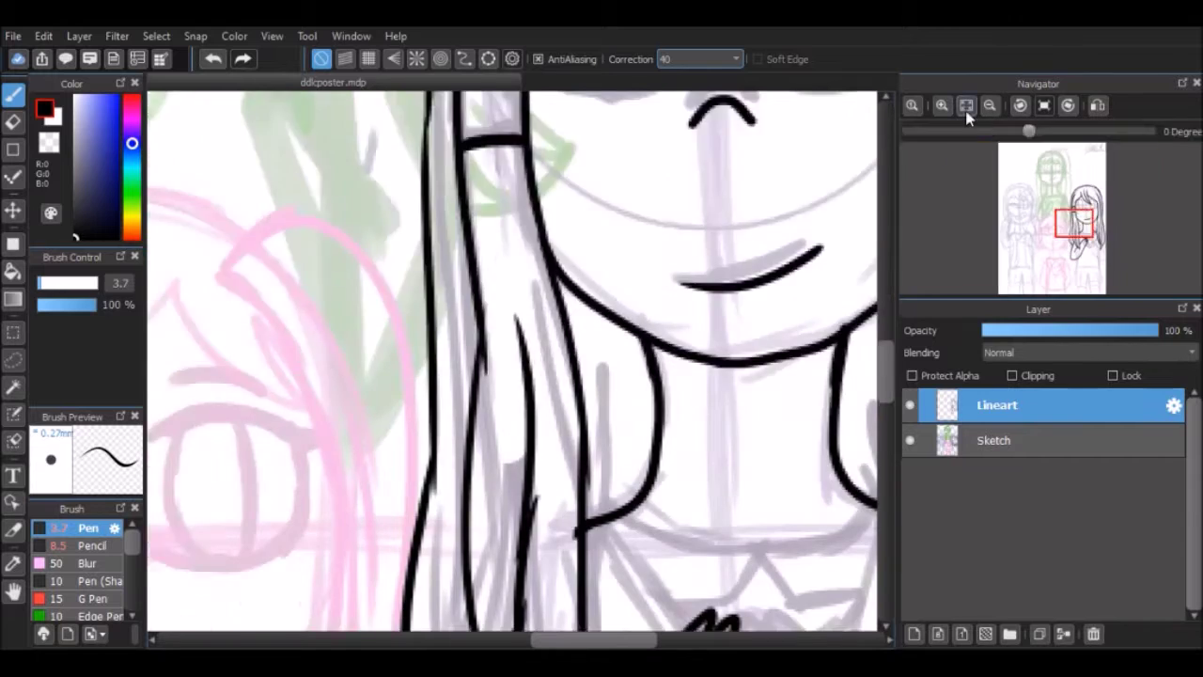
scroll(564, 376, "down", 3)
scroll(645, 376, "up", 3)
scroll(602, 376, "down", 3)
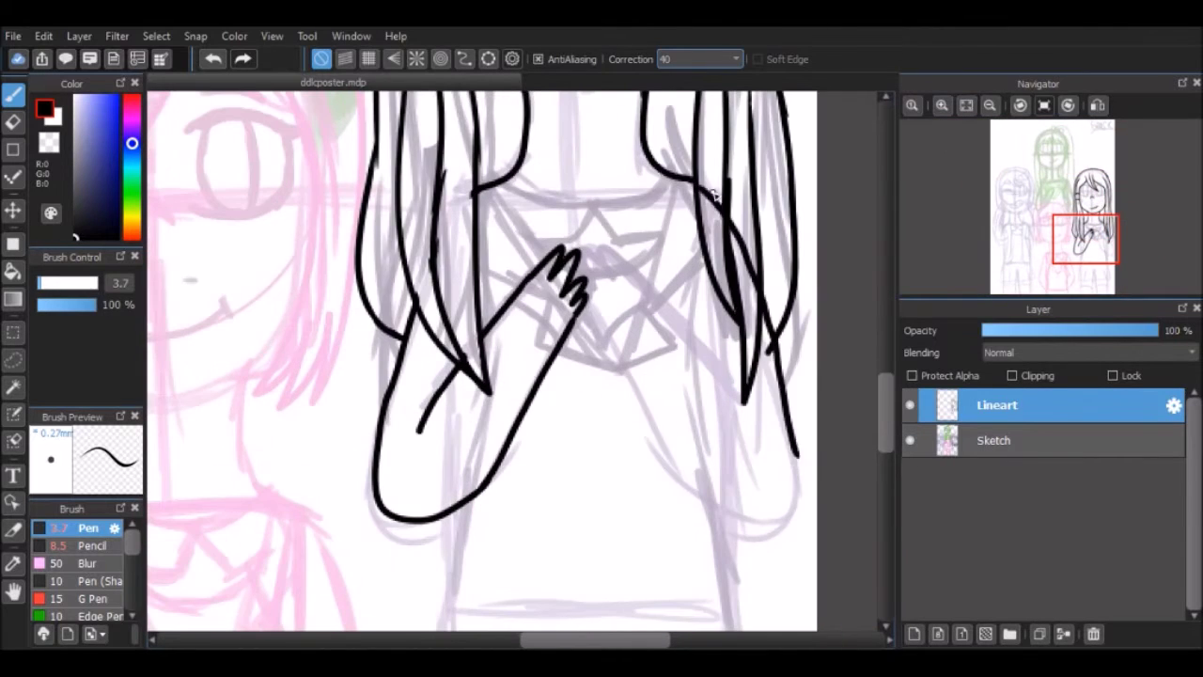
Add an empty layer, return to Lineart, and paste a mirrored copy of the inked hand beside the original
scroll(646, 240, "up", 2)
key("ctrl+shift+n")
scroll(647, 239, "down", 1)
left_click(993, 440)
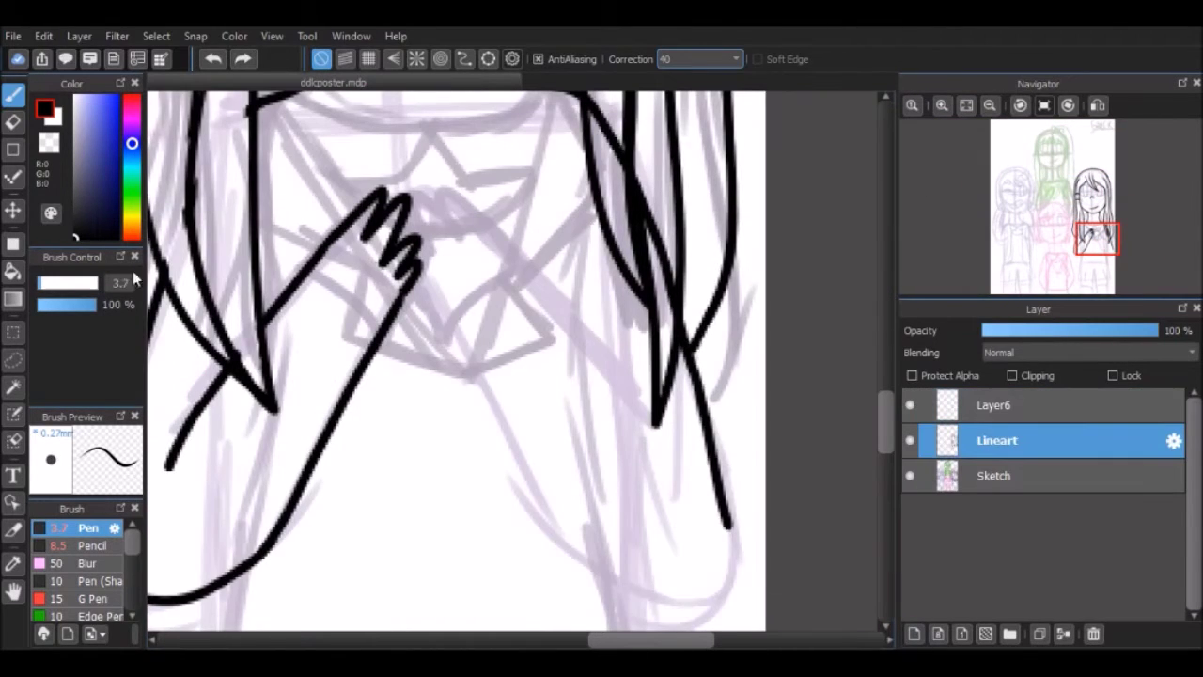
key("ctrl+v")
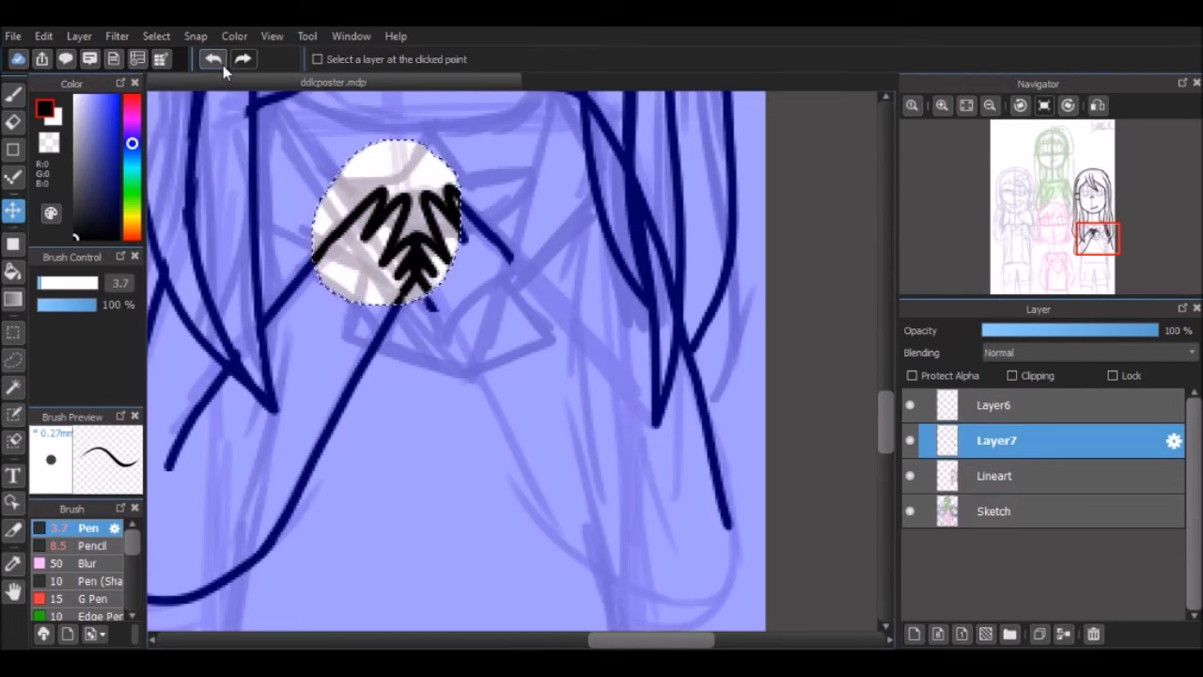
Deselect the pasted hand and ink the upper and lower edges of the right forearm down toward the elbow
mouse_move(395, 254)
left_mouse_down()
mouse_move(456, 252)
mouse_move(672, 451)
left_mouse_up()
key("ctrl+d")
key("b")
left_click_drag(434, 299, 601, 569)
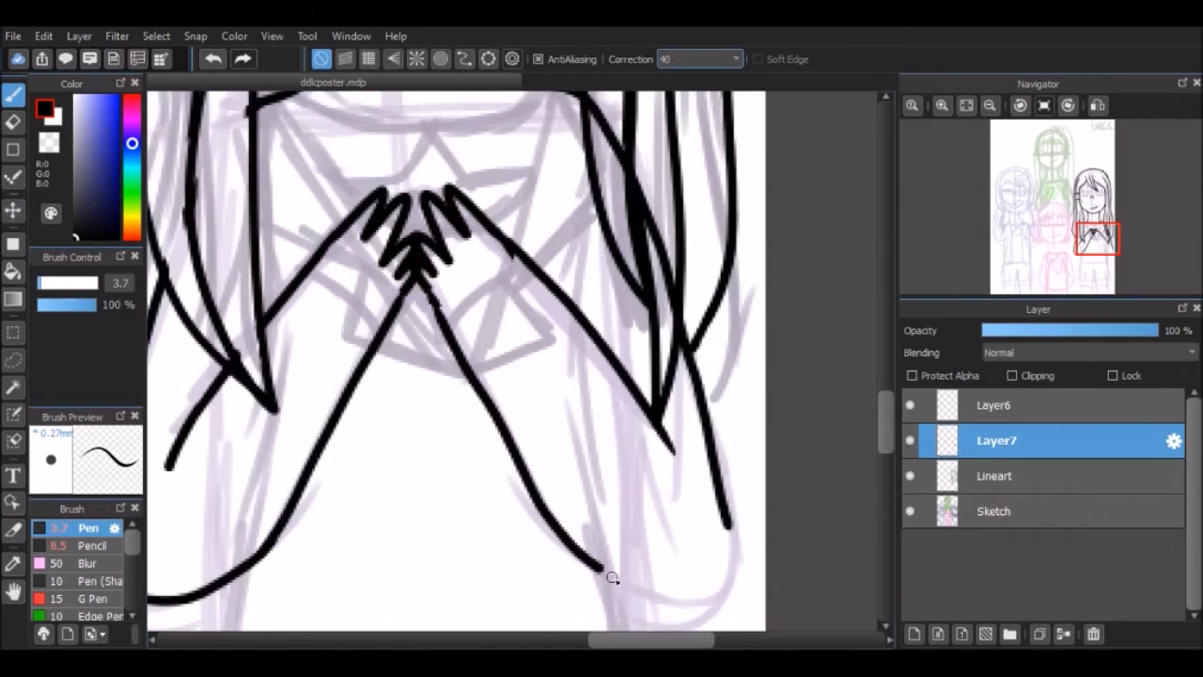
Merge Layer6 and Layer7 down so the inked arms are part of the Lineart layer
scroll(712, 592, "left", 2)
left_click(993, 405)
scroll(864, 470, "down", 5)
key("ctrl+e")
key("ctrl+e")
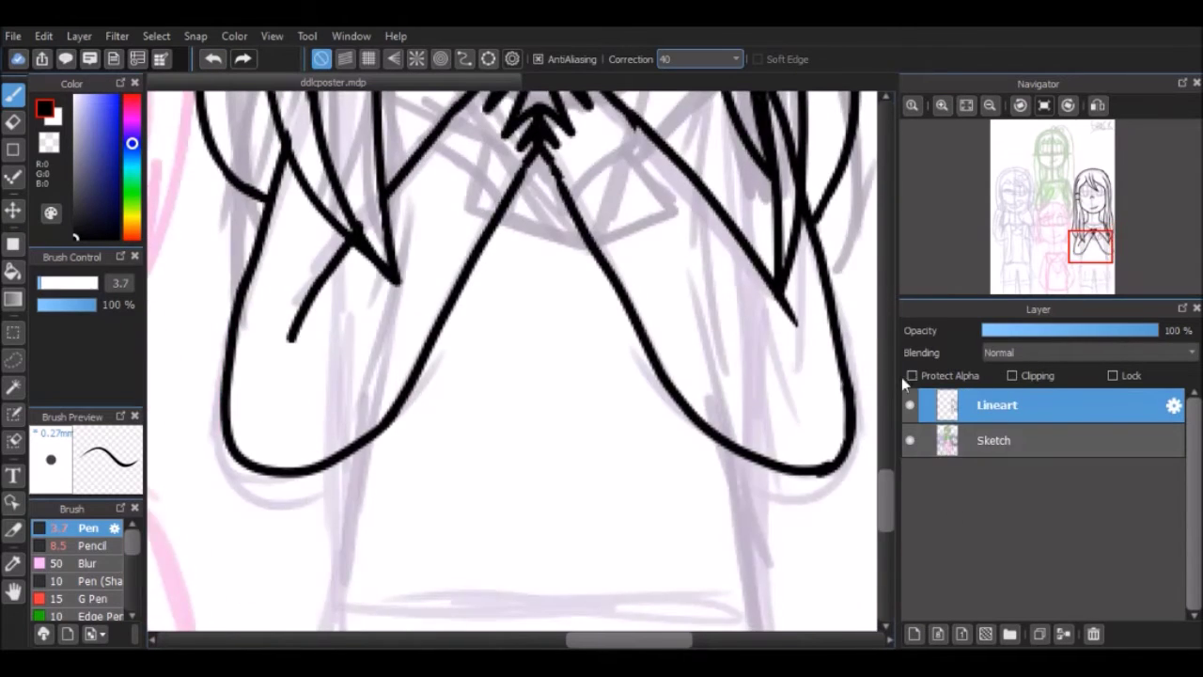
Ink the inner and outer edges of both legs and the curved stocking tops below the skirt
scroll(869, 523, "down", 1)
left_click_drag(327, 162, 333, 450)
left_click_drag(537, 188, 526, 414)
left_click_drag(566, 182, 588, 414)
left_click_drag(758, 131, 755, 415)
mouse_move(330, 274)
left_mouse_down()
mouse_move(362, 259)
mouse_move(524, 296)
left_mouse_up()
left_click_drag(589, 281, 679, 244)
Add a new layer and ink the skirt's left edge, first pleat and the left part of its hem
scroll(882, 523, "up", 10)
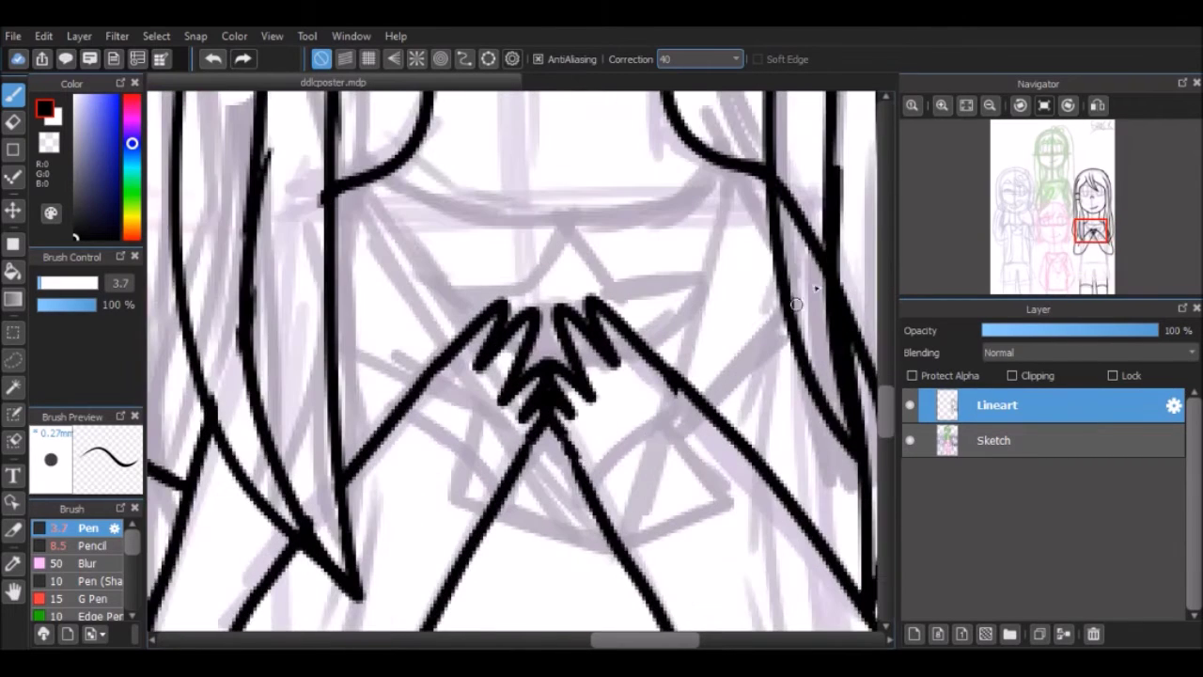
scroll(872, 467, "down", 5)
key("ctrl+shift+n")
scroll(872, 467, "up", 5)
scroll(872, 468, "down", 5)
mouse_move(342, 139)
left_mouse_down()
mouse_move(316, 269)
mouse_move(308, 479)
left_mouse_up()
left_click_drag(395, 328, 636, 494)
key("ctrl+z")
key("ctrl+z")
mouse_move(334, 155)
left_mouse_down()
mouse_move(408, 357)
mouse_move(414, 312)
left_mouse_up()
left_click_drag(390, 506, 535, 506)
Ink the remaining skirt pleats, the rest of the hem and the skirt's flared right edge
left_click_drag(557, 320, 539, 508)
left_click_drag(635, 305, 648, 488)
left_click_drag(717, 284, 771, 460)
left_click_drag(649, 489, 832, 463)
left_click_drag(761, 230, 832, 465)
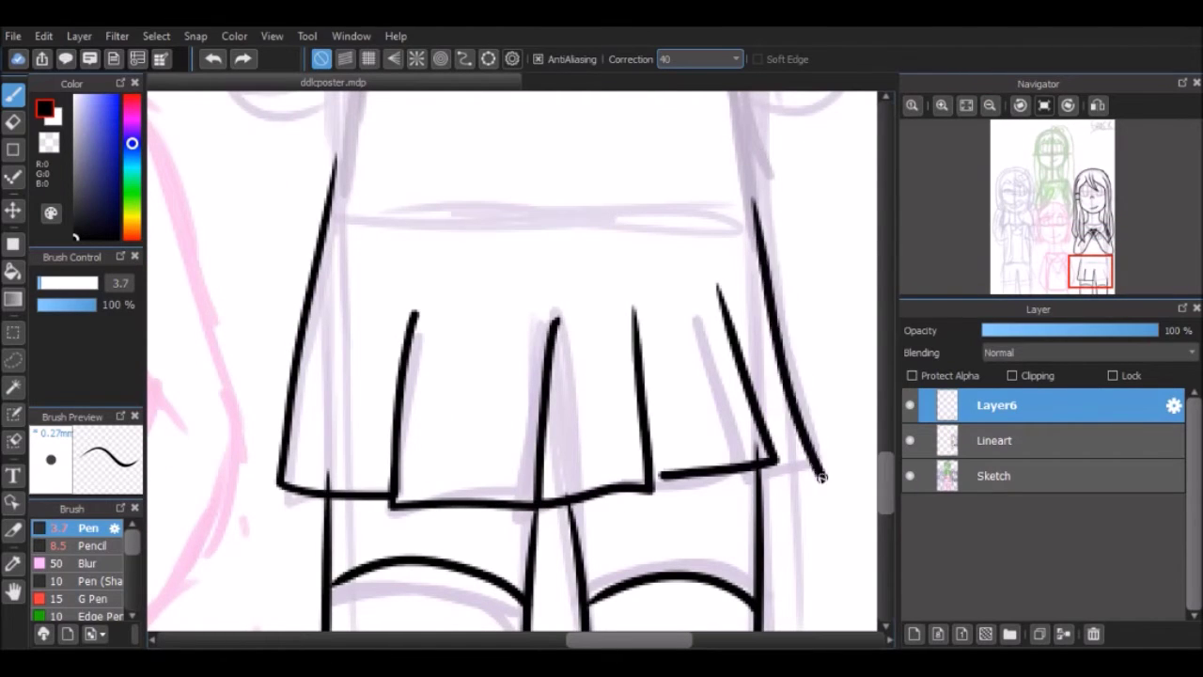
left_click_drag(868, 411, 870, 472)
Ink both sides of the torso below the elbows and the curved waistline above the skirt
scroll(874, 482, "up", 3)
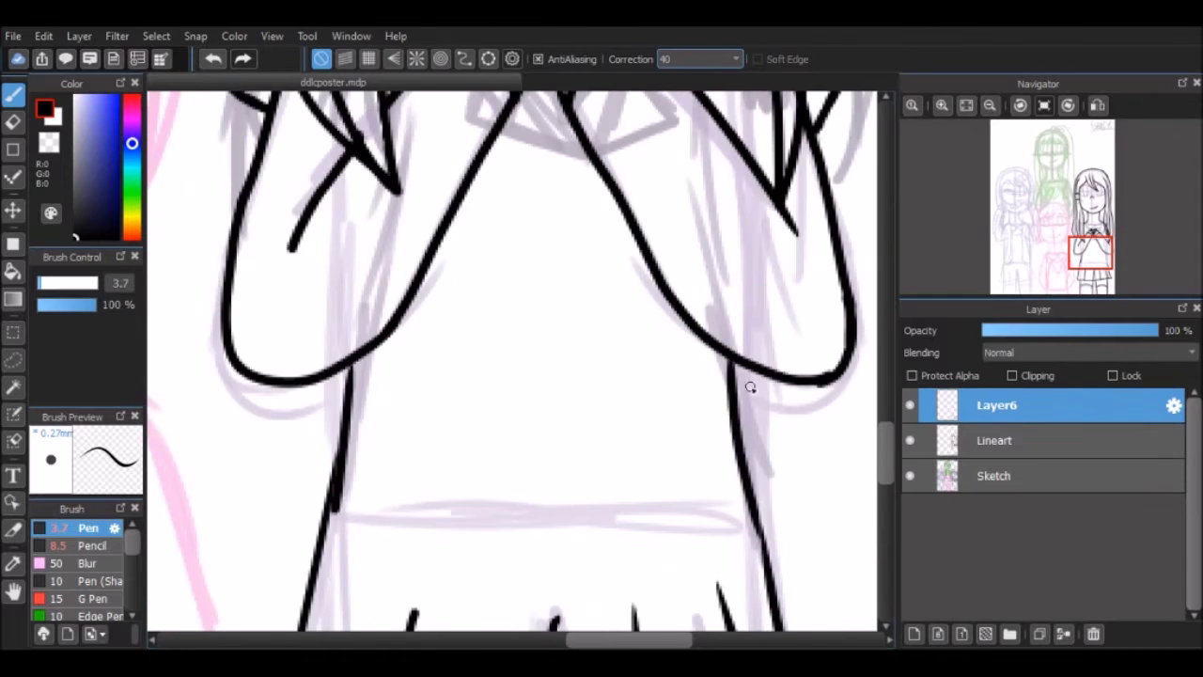
scroll(733, 350, "down", 2)
left_click_drag(336, 341, 717, 383)
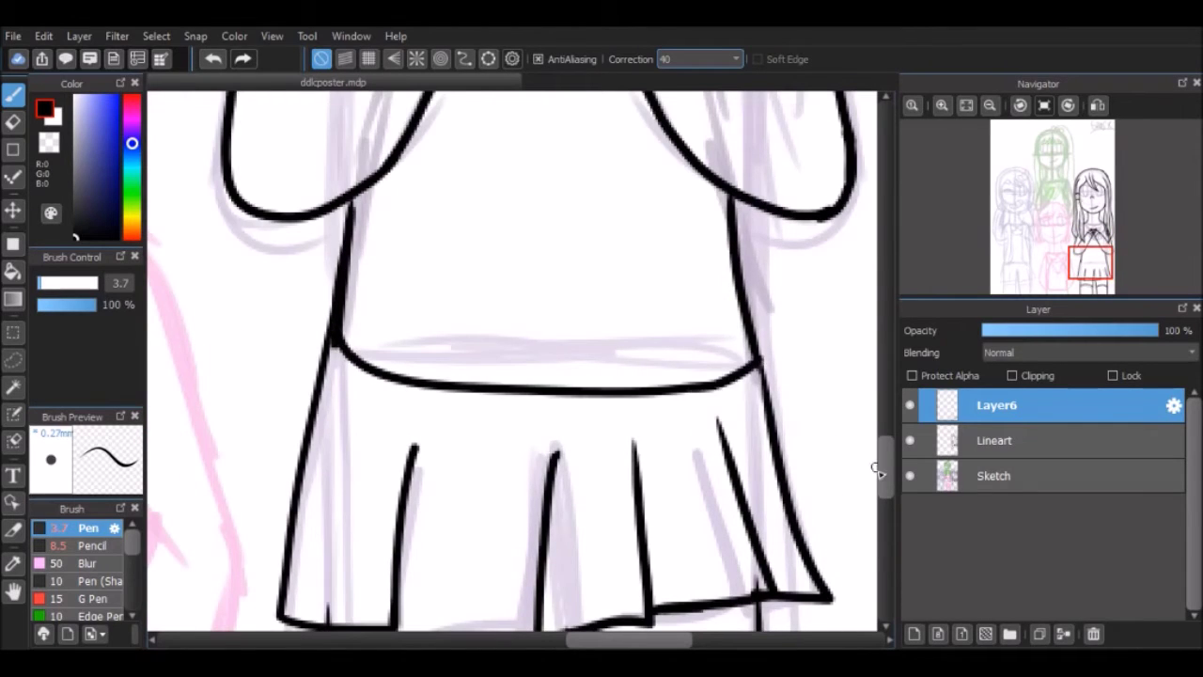
Ink the upper eyelid and pointed outer lash of the eye on the right side of the face
scroll(874, 435, "up", 10)
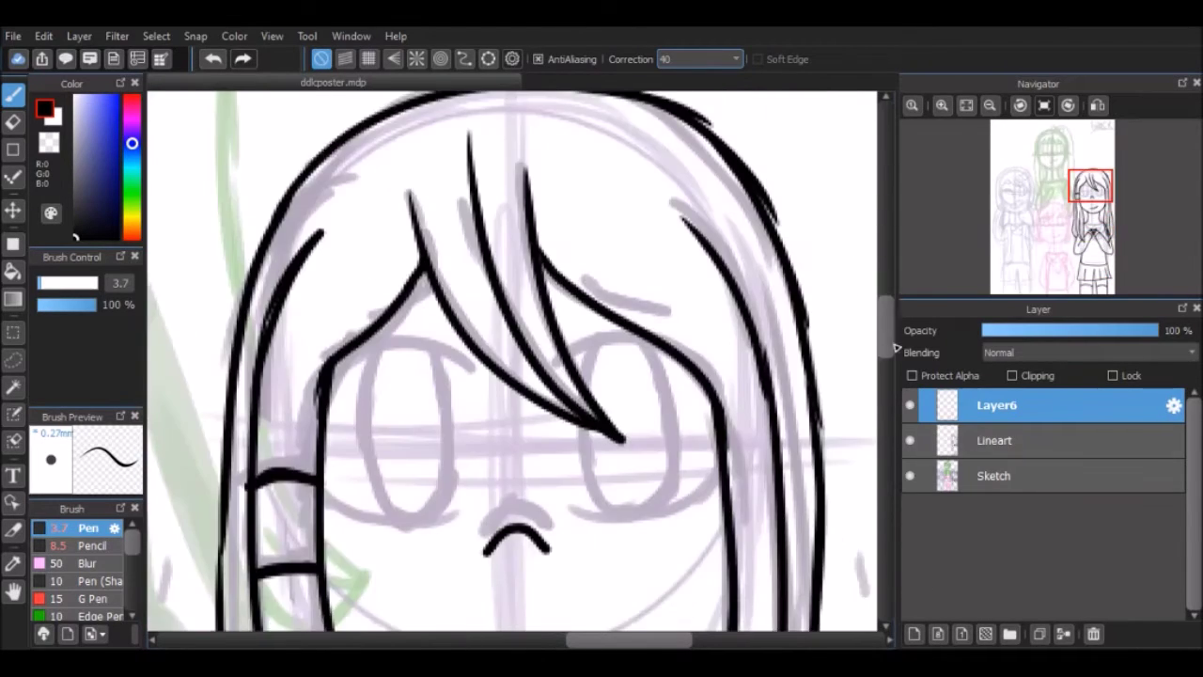
mouse_move(564, 355)
left_mouse_down()
mouse_move(788, 449)
mouse_move(583, 568)
left_mouse_up()
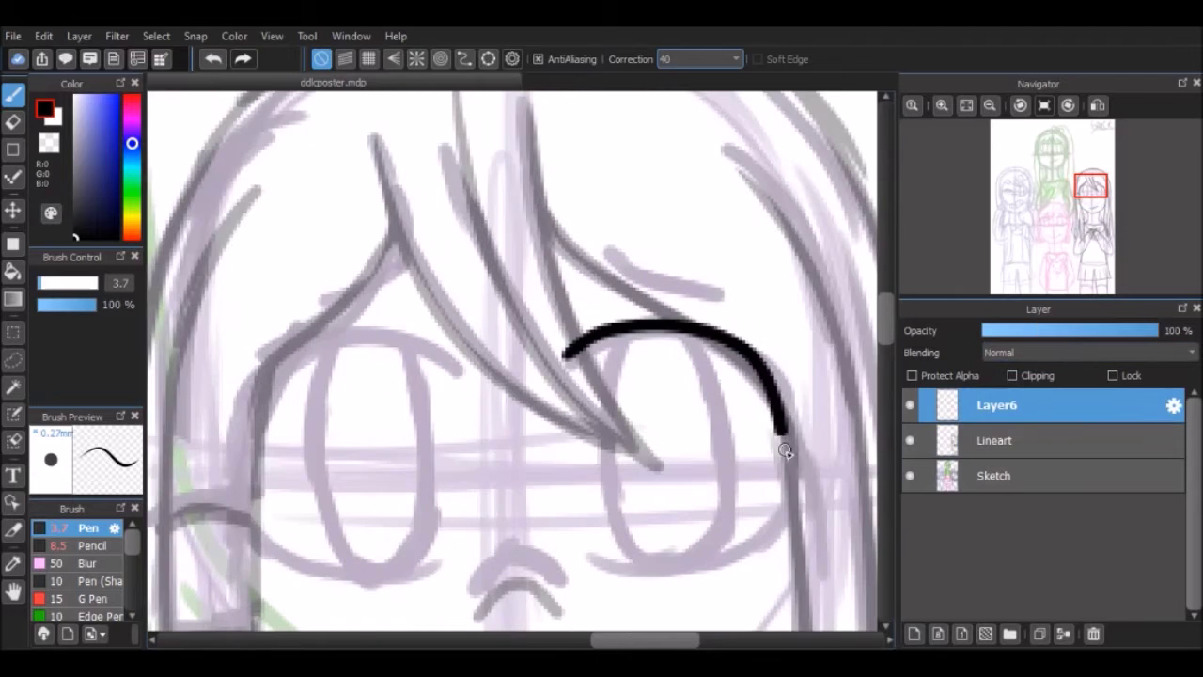
left_click_drag(703, 331, 794, 340)
mouse_move(620, 336)
left_mouse_down()
mouse_move(679, 569)
mouse_move(725, 558)
mouse_move(631, 529)
left_mouse_up()
key("ctrl+z")
key("ctrl+z")
key("ctrl+z")
key("ctrl+z")
left_click_drag(620, 334, 720, 558)
key("ctrl+z")
left_click_drag(618, 349, 622, 507)
key("ctrl+z")
Ink the iris sides of the right-hand eye and hide the Sketch layer
left_click_drag(658, 336, 700, 575)
left_click_drag(690, 340, 735, 564)
left_click(910, 476)
scroll(632, 195, "down", 3)
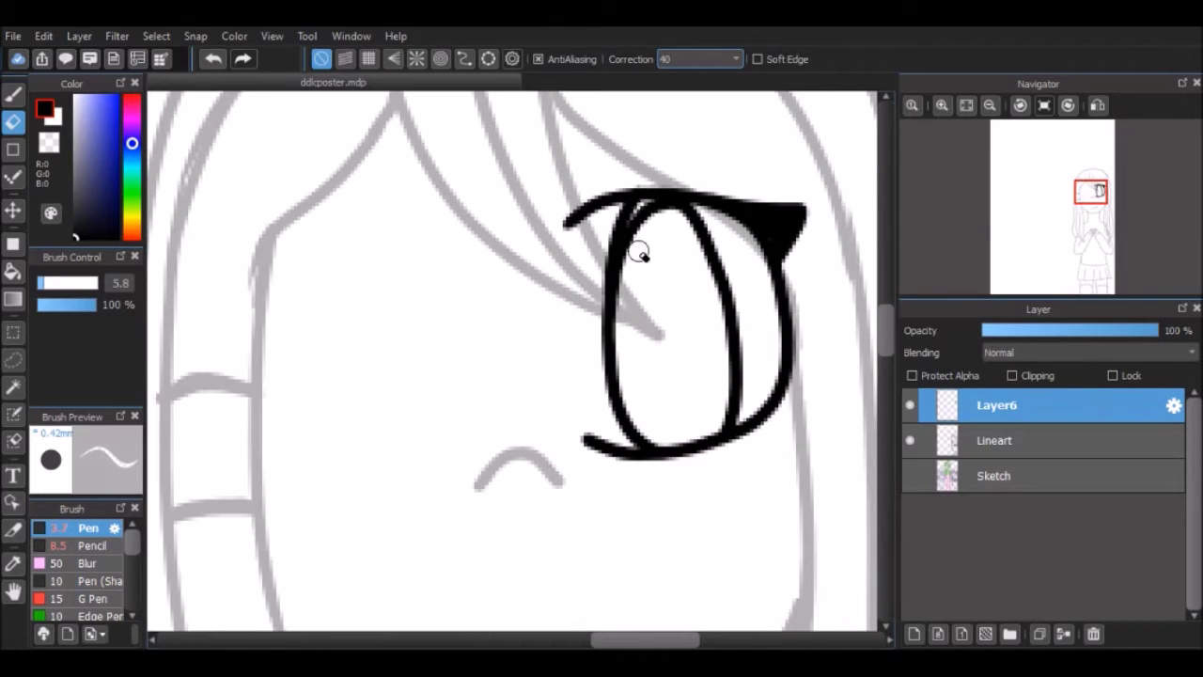
Mirror a copy of the inked eye onto the face's other side and adjust the eyes' placement with transforms
key("ctrl+shift+n")
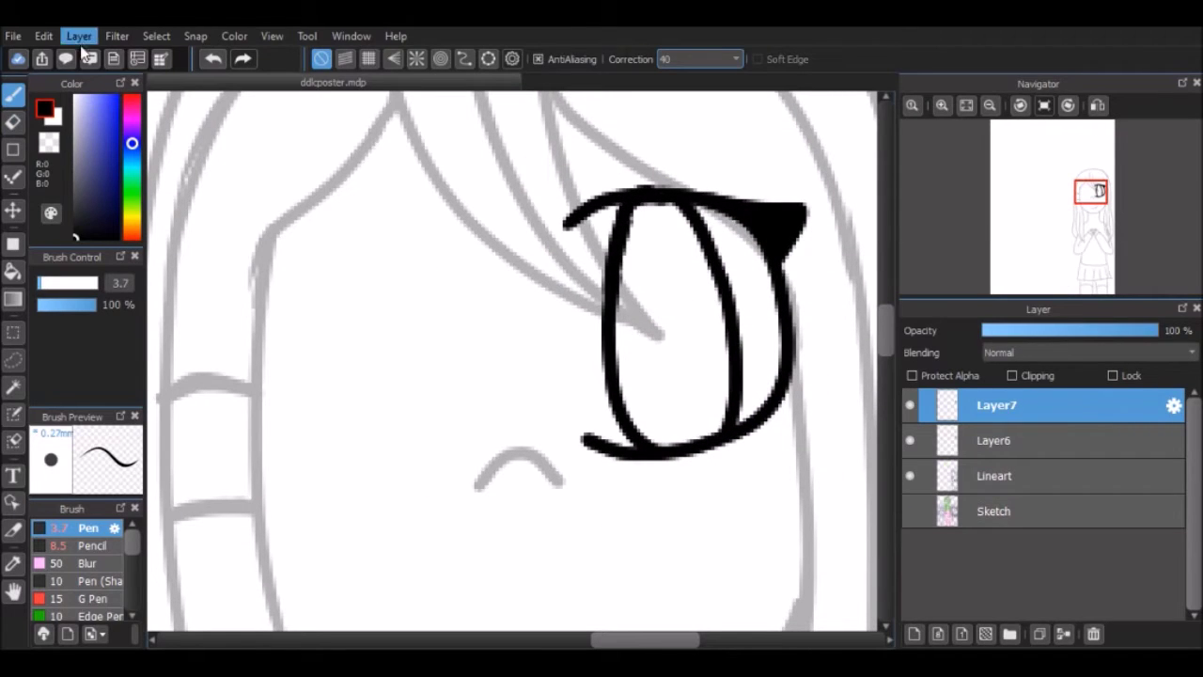
key("v")
key("ctrl+shift+h")
key("ctrl+t")
left_click_drag(521, 330, 566, 328)
left_click_drag(376, 273, 397, 316)
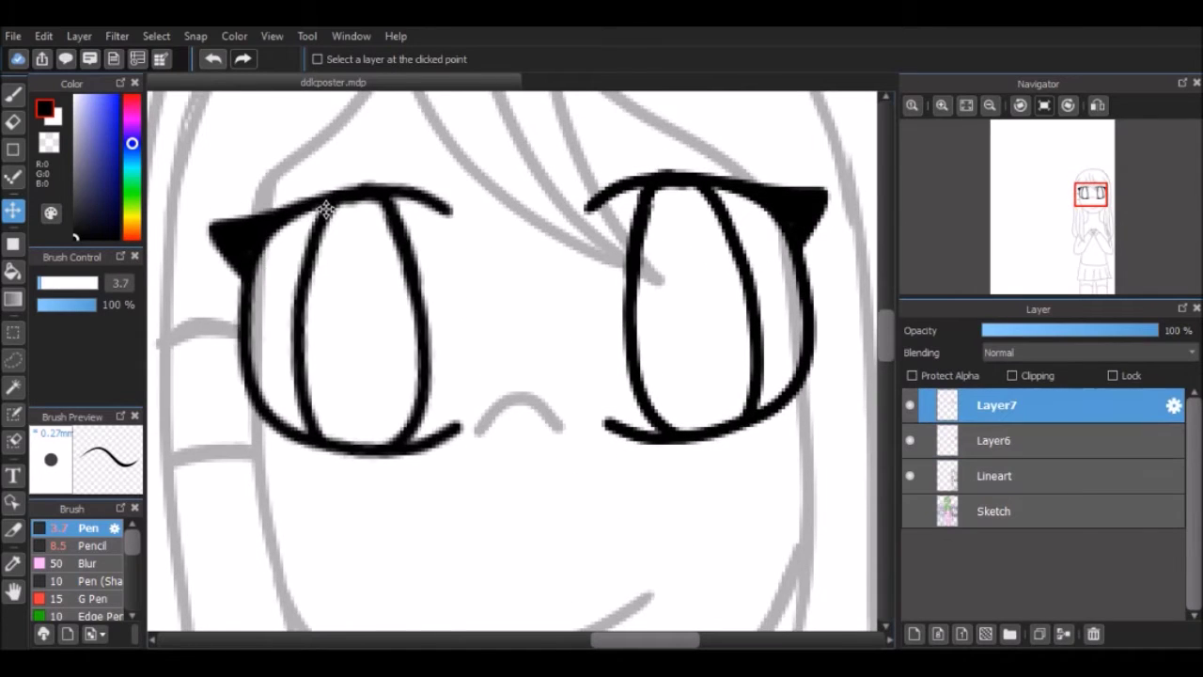
left_click_drag(326, 208, 314, 208)
left_click(792, 269, "ctrl")
key("ctrl+t")
left_click_drag(761, 106, 786, 116)
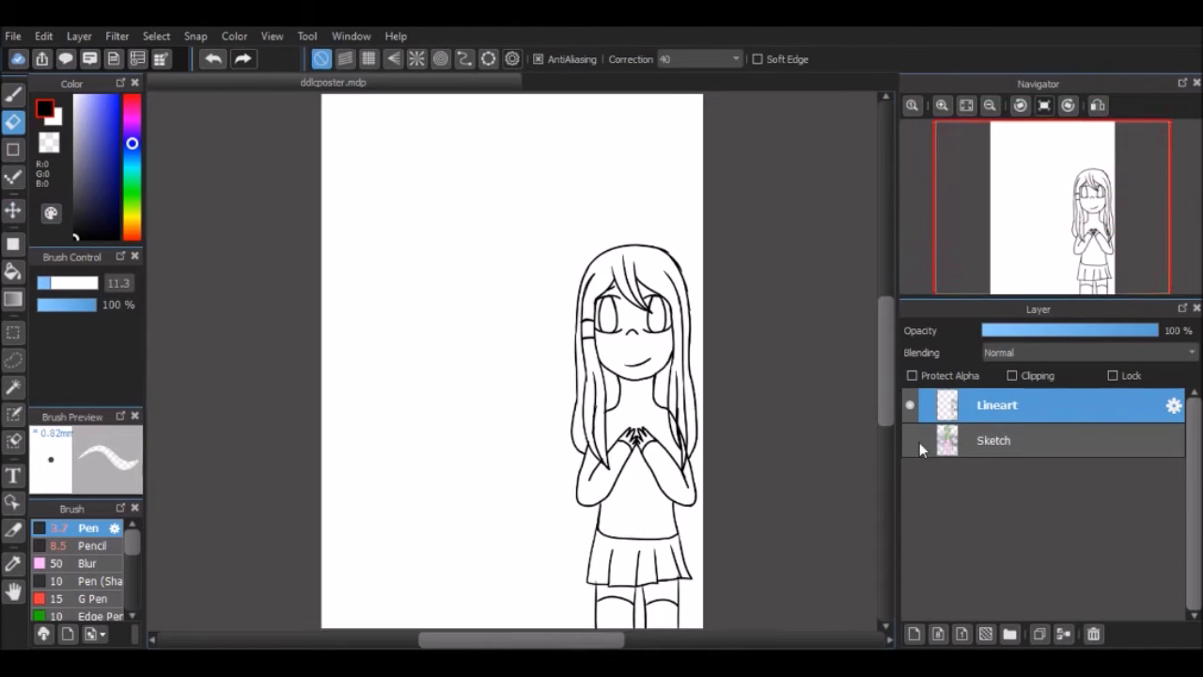
Show the Sketch layer, hide Lineart, and make the empty Layer6 active for the chest area
scroll(674, 235, "up", 5)
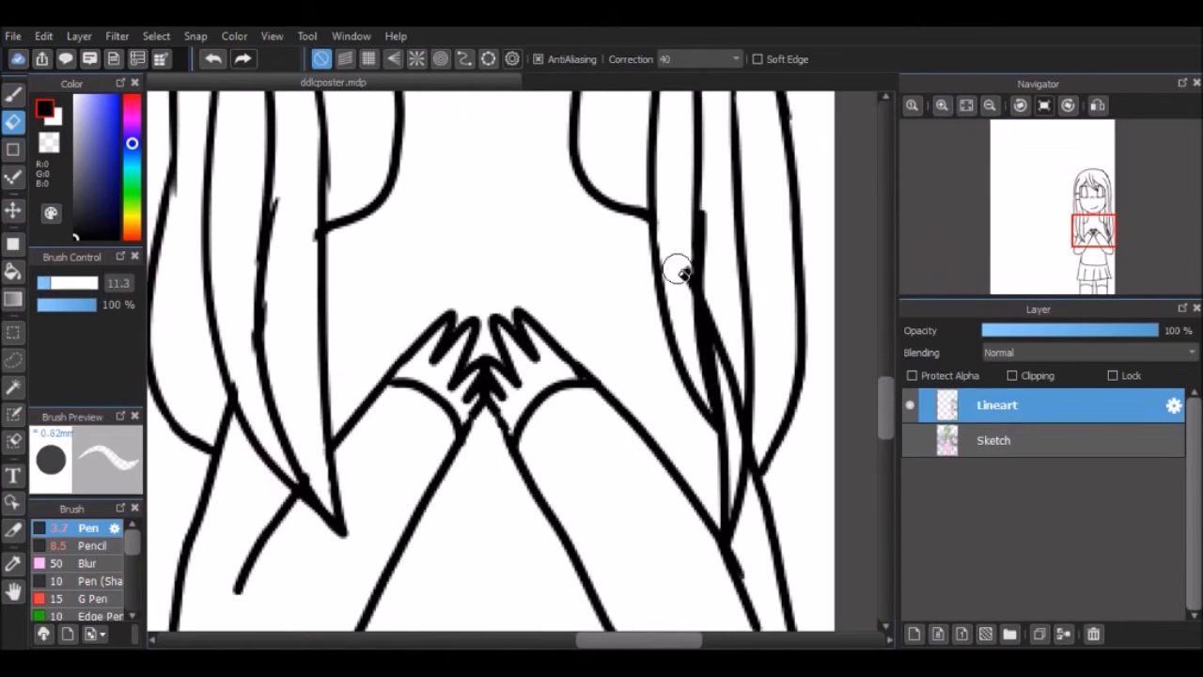
key("b")
mouse_move(885, 406)
left_mouse_down()
mouse_move(887, 355)
mouse_move(886, 419)
mouse_move(896, 399)
left_mouse_up()
left_click(909, 440)
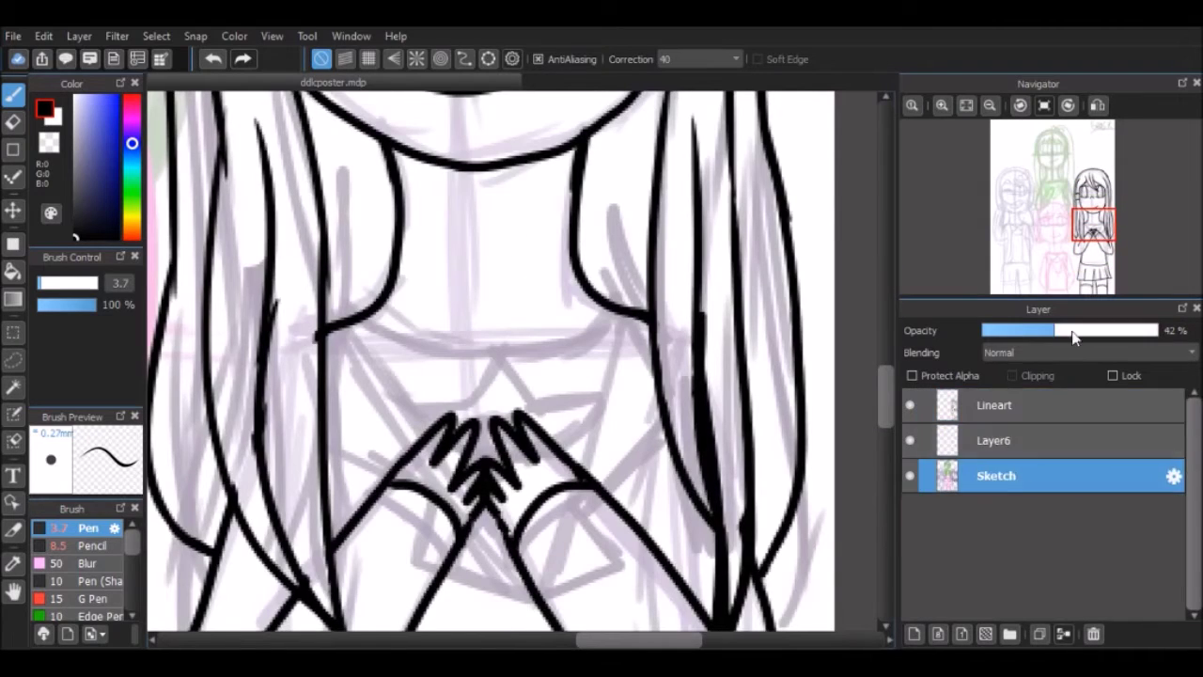
left_click(910, 405)
left_click(1033, 440)
Ink the collar's curved neckline and its two pointed flaps over the sketch
left_click_drag(374, 276, 538, 327)
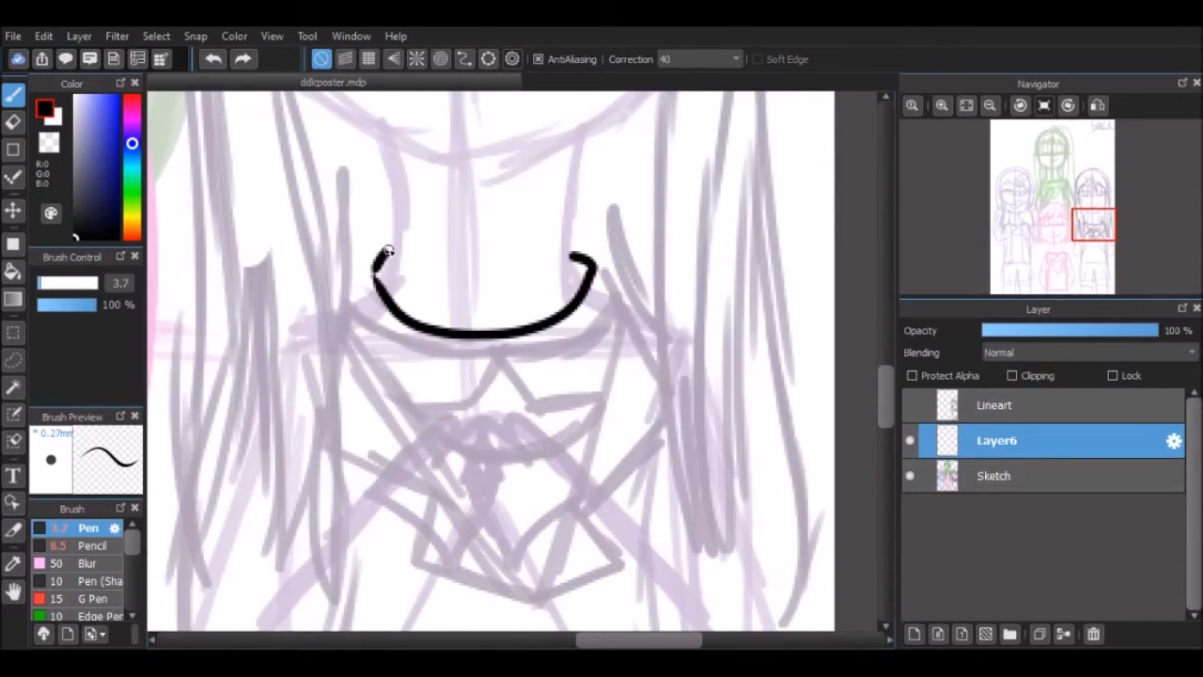
mouse_move(393, 251)
left_mouse_down()
mouse_move(437, 395)
mouse_move(374, 274)
left_mouse_up()
key("ctrl+z")
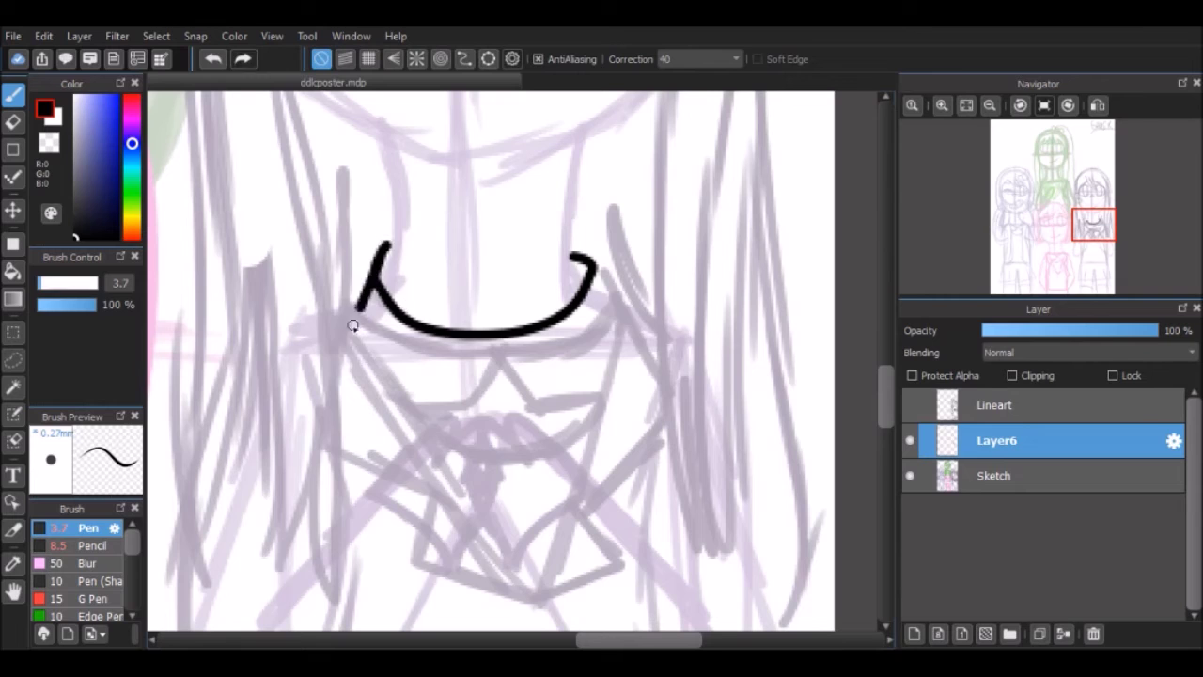
key("ctrl+z")
mouse_move(350, 333)
left_mouse_down()
mouse_move(484, 328)
mouse_move(533, 406)
left_mouse_up()
mouse_move(591, 265)
left_mouse_down()
mouse_move(637, 335)
mouse_move(532, 406)
left_mouse_up()
key("ctrl+z")
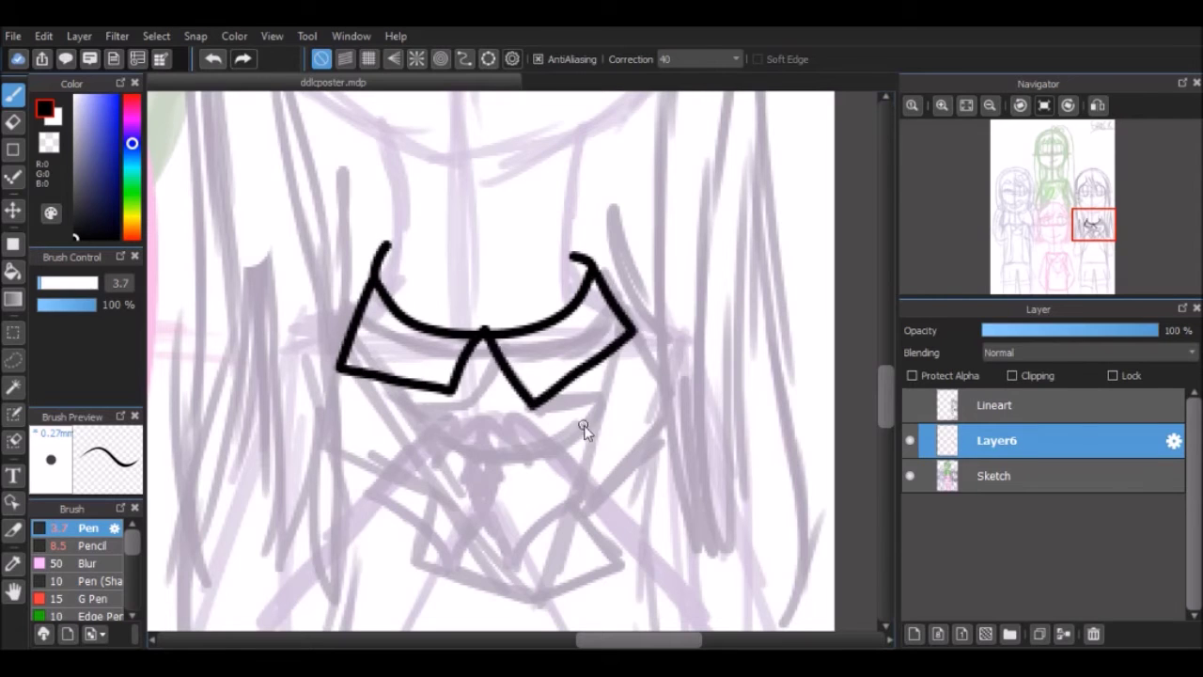
Show the Lineart layer again and erase the shoulder lines covered by the collar
left_click(1052, 405)
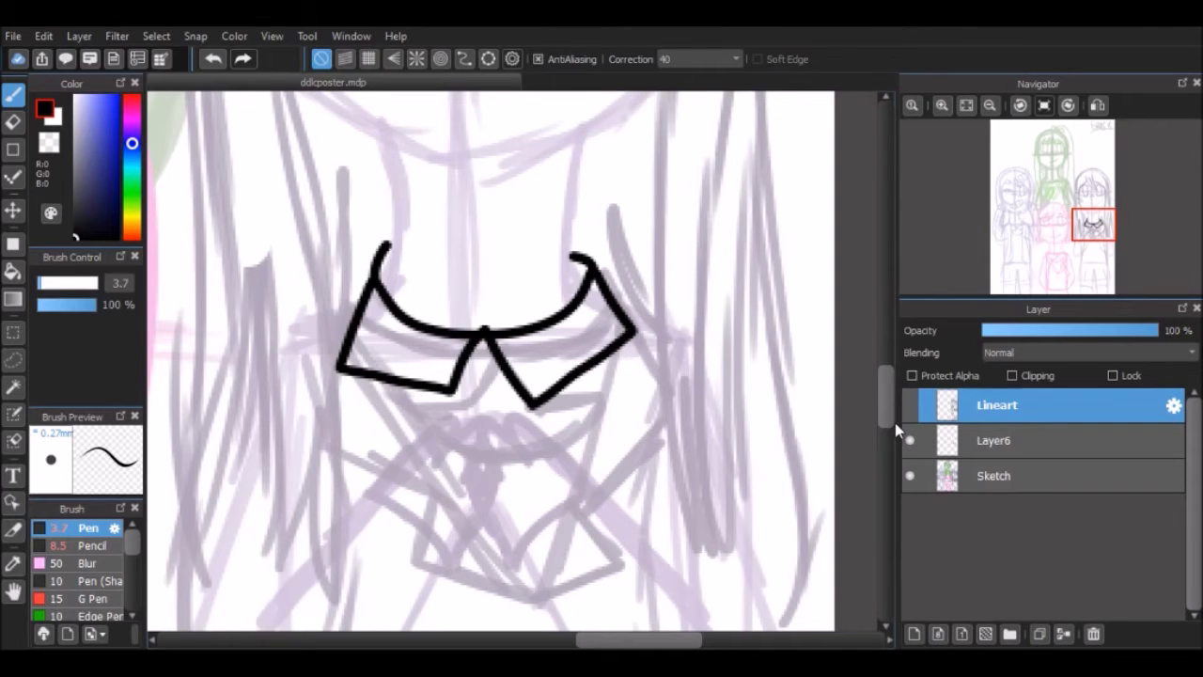
left_click(923, 441)
left_click_drag(352, 397, 376, 444)
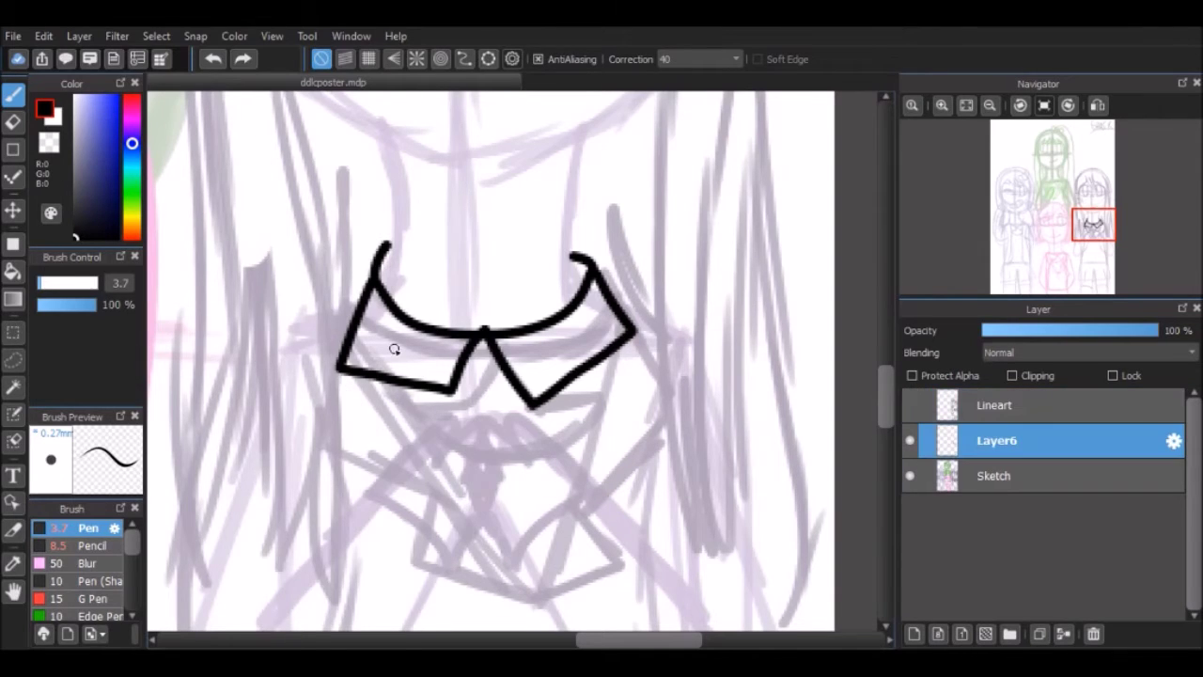
left_click(910, 405)
left_click(972, 415)
key("e")
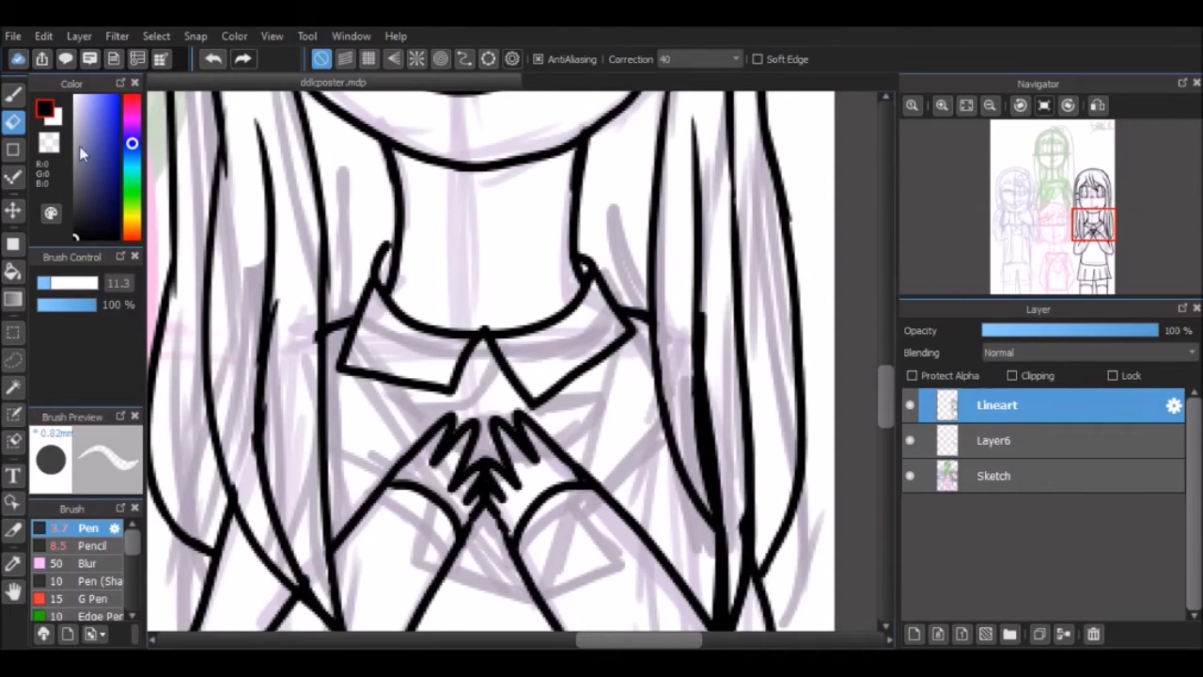
On Layer6, ink two diagonal lines from the collar's outer corners converging into a V below the hands
left_click(13, 94)
left_click(996, 440)
left_click_drag(645, 318, 575, 478)
left_click_drag(365, 395, 406, 460)
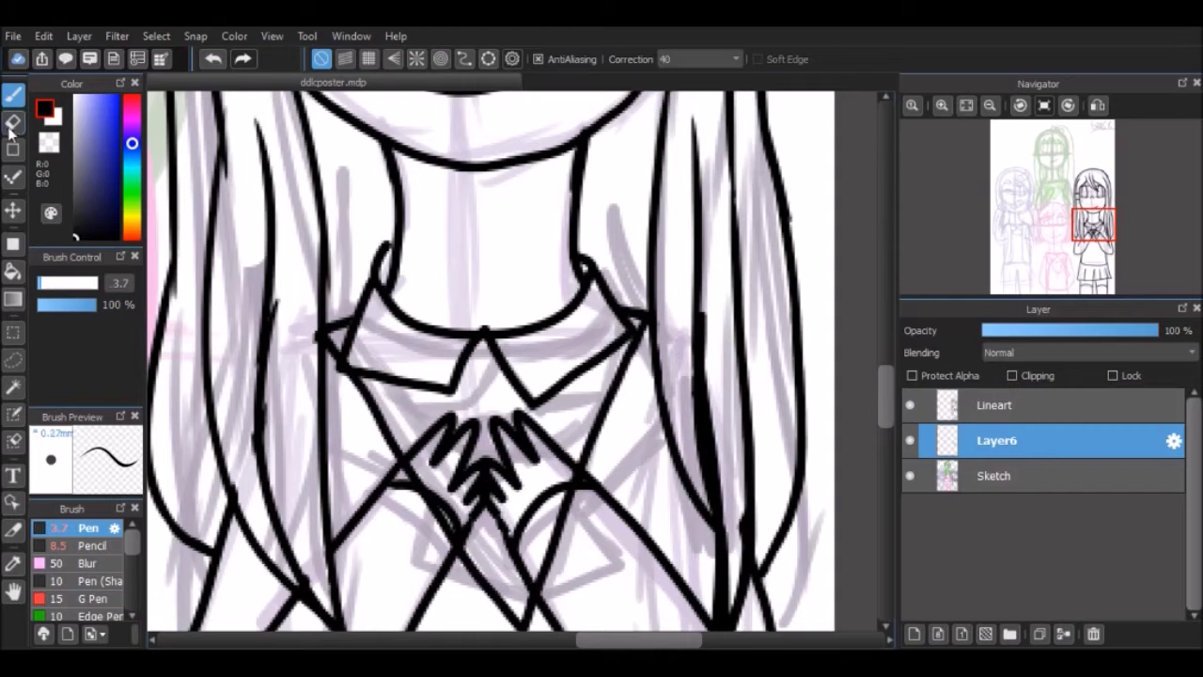
Erase the parts of the V lines crossing the hands and forearms, and add an empty layer
key("e")
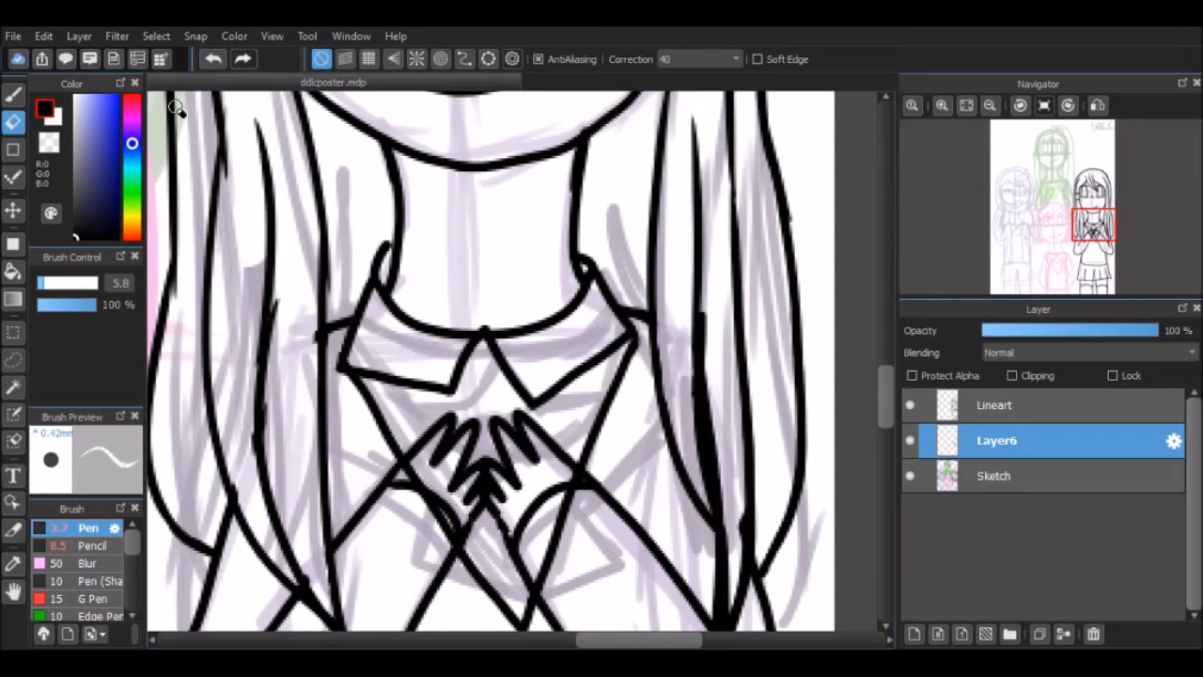
left_click_drag(440, 558, 440, 487)
key("ctrl+shift+n")
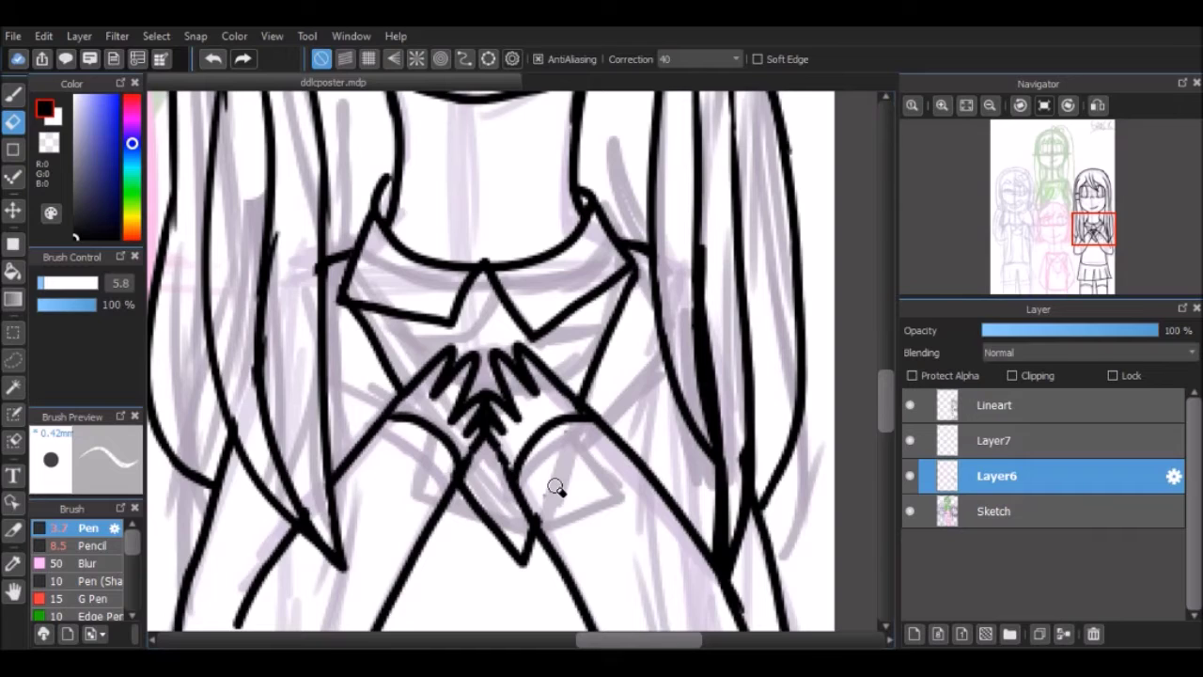
left_click_drag(477, 508, 478, 513)
Redraw the lower right edge of the V with a shorter tip and erase its overlap with the forearm
key("b")
left_click(215, 59)
left_click_drag(577, 419, 511, 537)
left_click(13, 123)
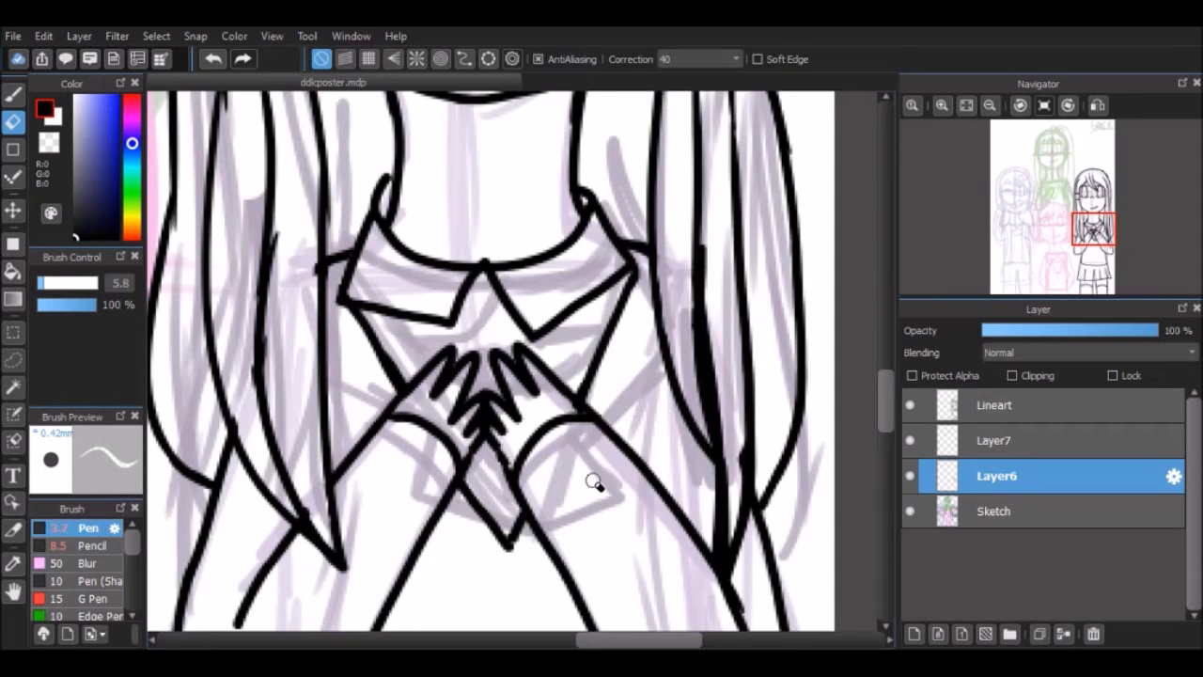
Hide the Sketch layer and clear away the extra Layer7, leaving Layer6 beneath Lineart
left_click(996, 440)
left_click(909, 510)
left_click(994, 405)
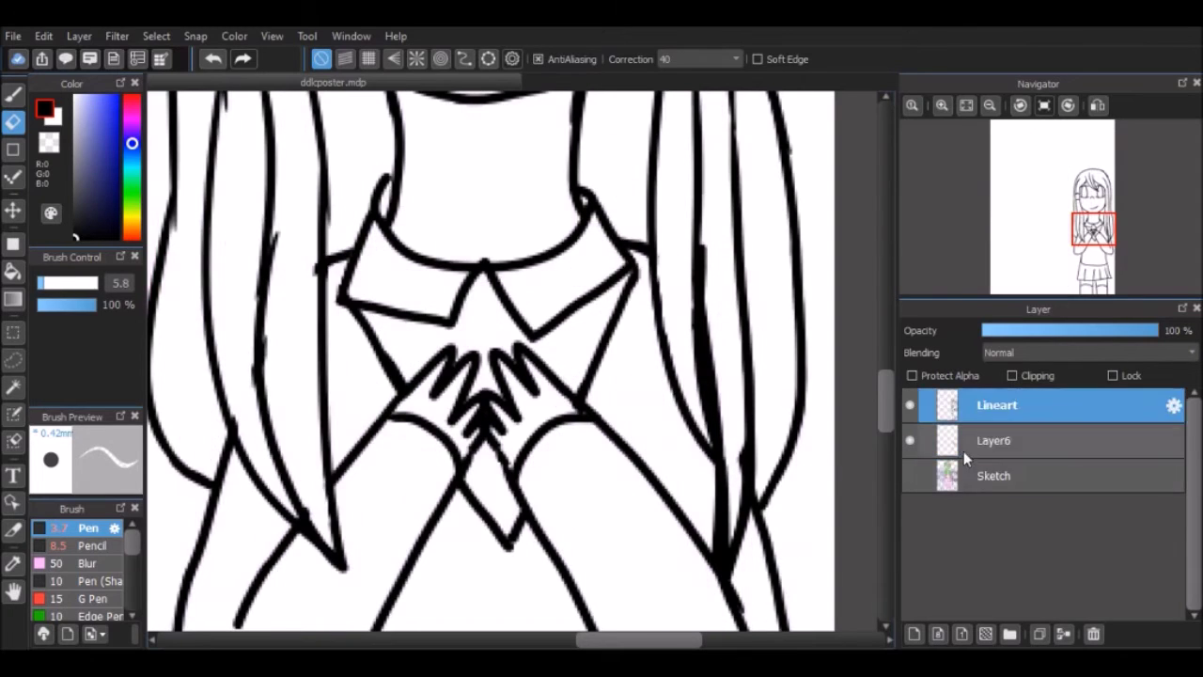
Ink the left half of the angular bow shape from the collar down to the tip below the hands
left_click(963, 443)
left_click(13, 95)
left_click_drag(385, 268, 329, 404)
key("ctrl+z")
mouse_move(376, 212)
left_mouse_down()
mouse_move(399, 387)
mouse_move(512, 543)
left_mouse_up()
Place a mirrored copy of the bow's left half on the right side of the chest
key("ctrl+shift+n")
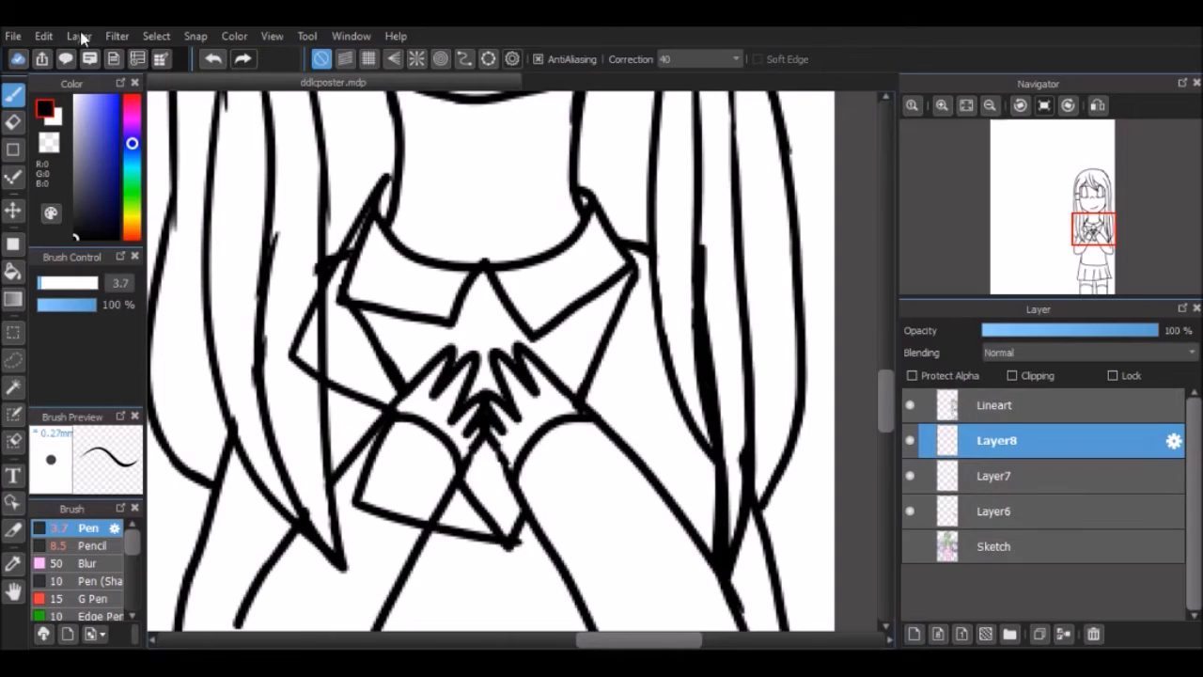
key("v")
mouse_move(551, 389)
left_mouse_down()
mouse_move(661, 338)
mouse_move(501, 431)
mouse_move(537, 489)
left_mouse_up()
On Layer6, erase the collar flaps' outer edges and redraw them out to the shoulder lines
key("e")
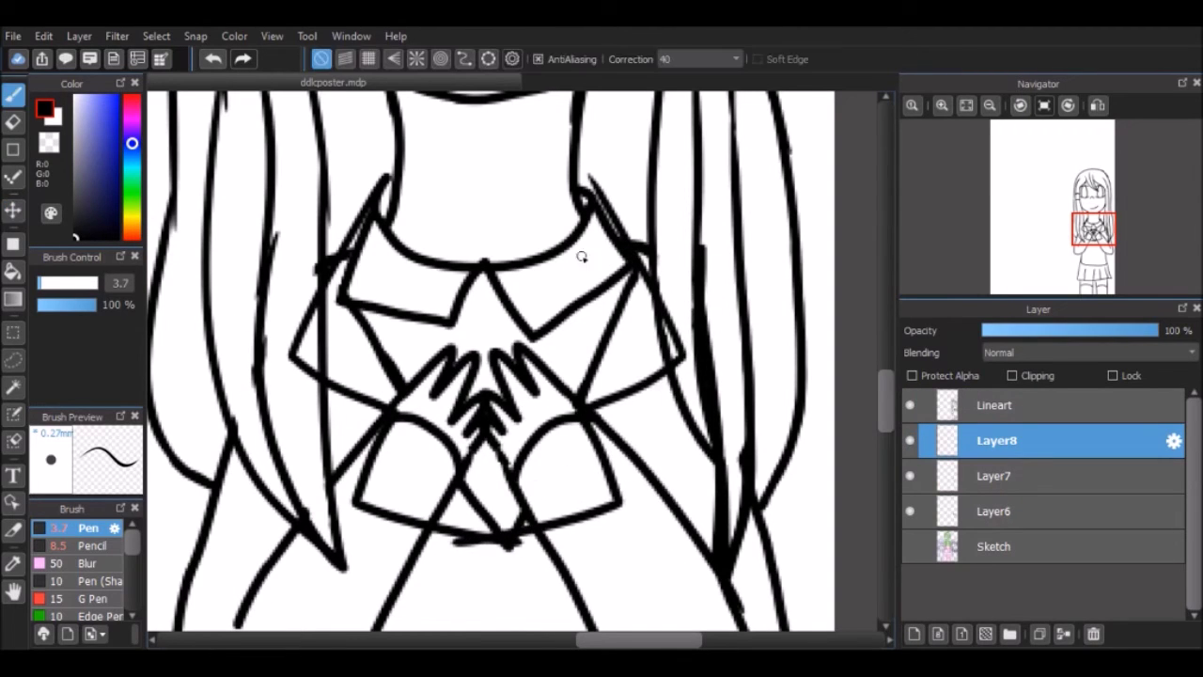
left_click(996, 511)
left_click_drag(618, 255, 625, 267)
key("b")
mouse_move(374, 212)
left_mouse_down()
mouse_move(343, 284)
mouse_move(349, 305)
left_mouse_up()
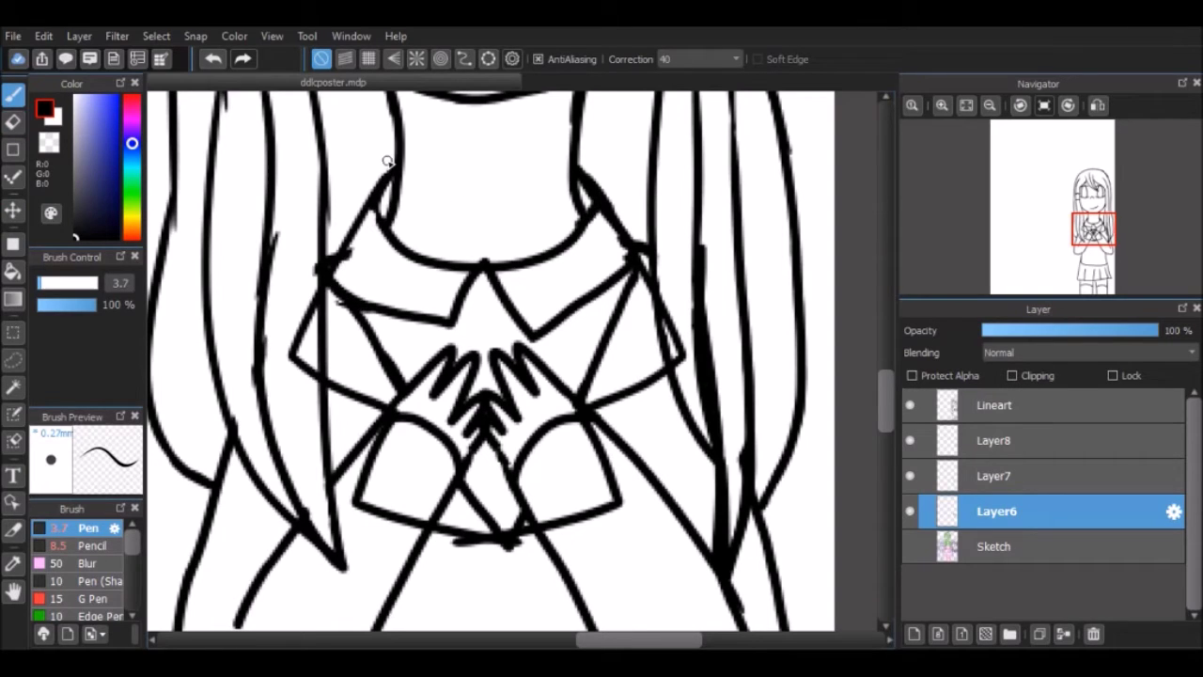
Merge Layer8 and Layer7 down into Layer6
left_click(996, 440)
key("ctrl+e")
key("ctrl+e")
Erase the bow's lower corners across the forearms with a size 25 eraser and fit the whole canvas in view
key("e")
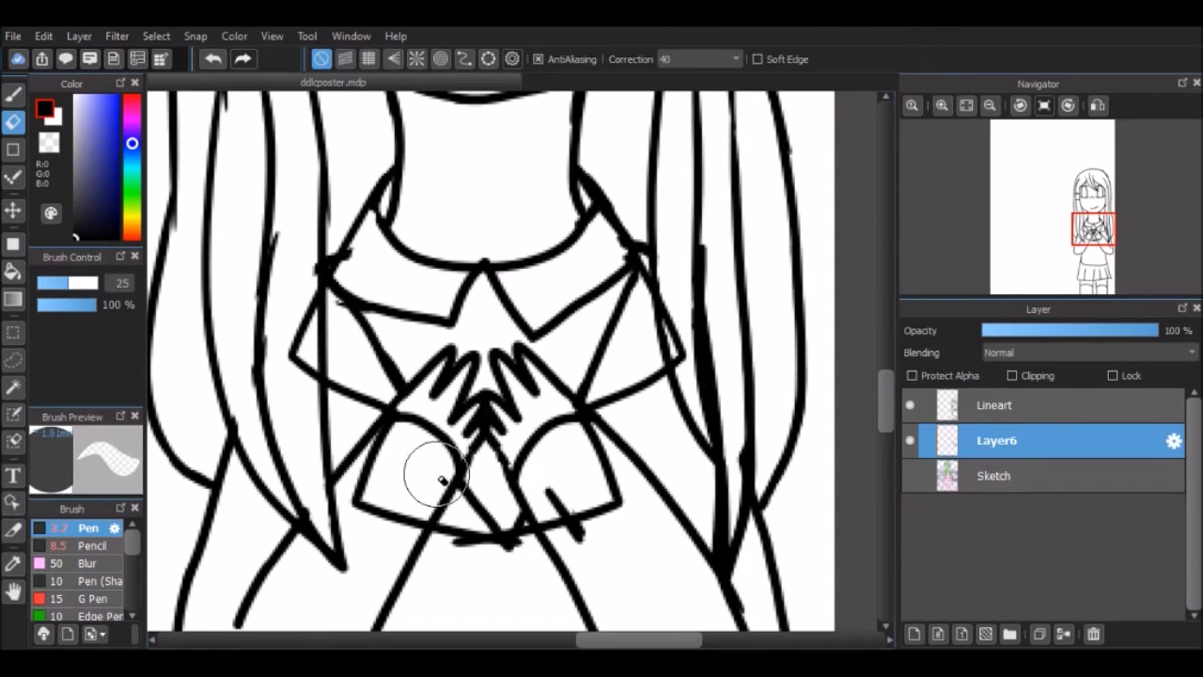
left_click_drag(428, 526, 362, 503)
left_click_drag(564, 451, 601, 545)
key("b")
left_click(964, 107)
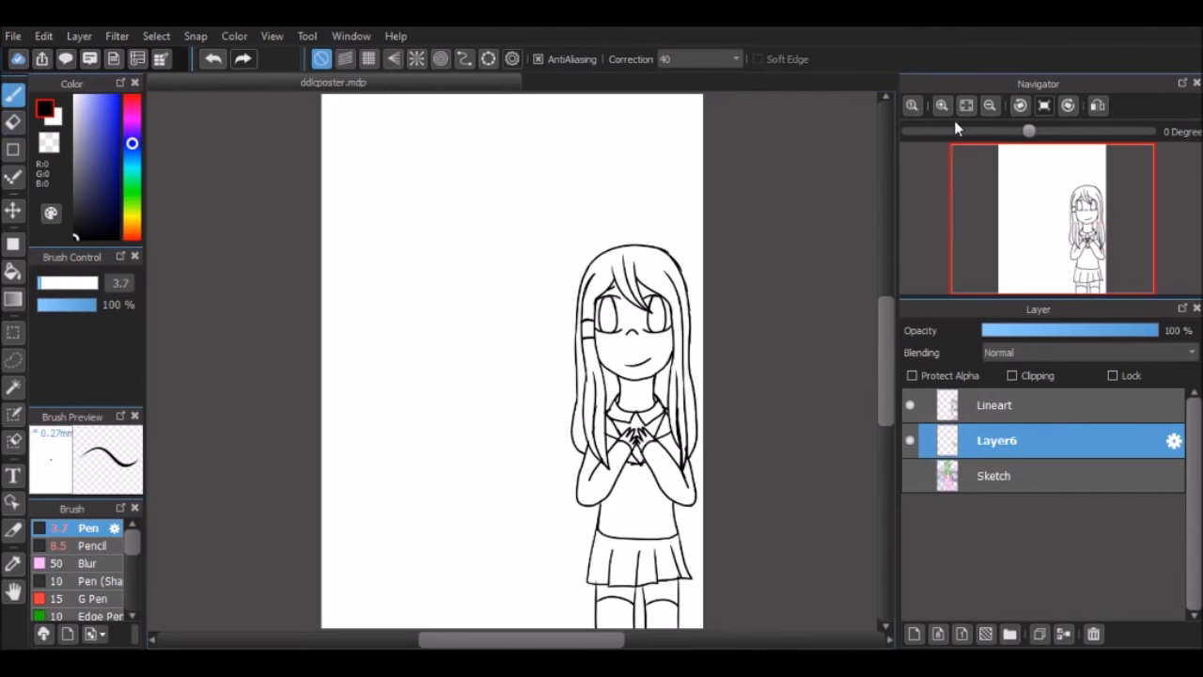
scroll(691, 554, "up", 6)
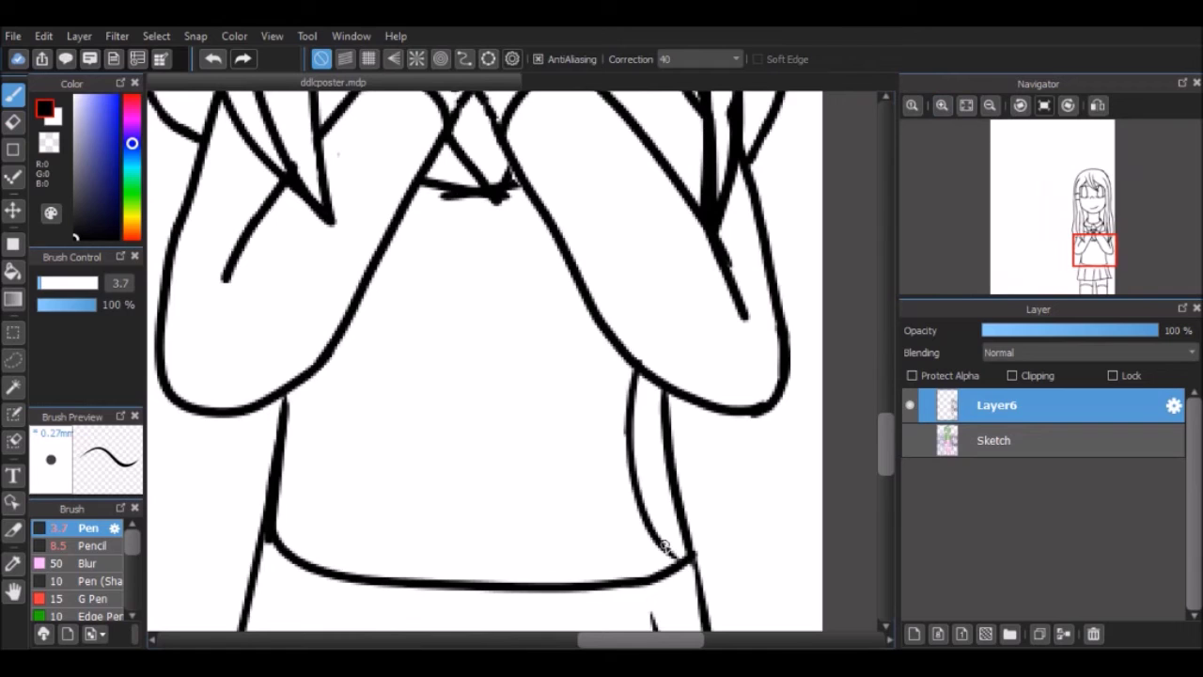
left_click_drag(319, 515, 266, 557)
left_click_drag(265, 556, 257, 310)
key("ctrl+z")
key("ctrl+z")
left_click_drag(184, 144, 185, 563)
Open the game screenshot as reference, add two layers below the lineart, and fill the lower one with grey (R110 G110 B110)
key("ctrl+shift+n")
scroll(774, 472, "down", 5)
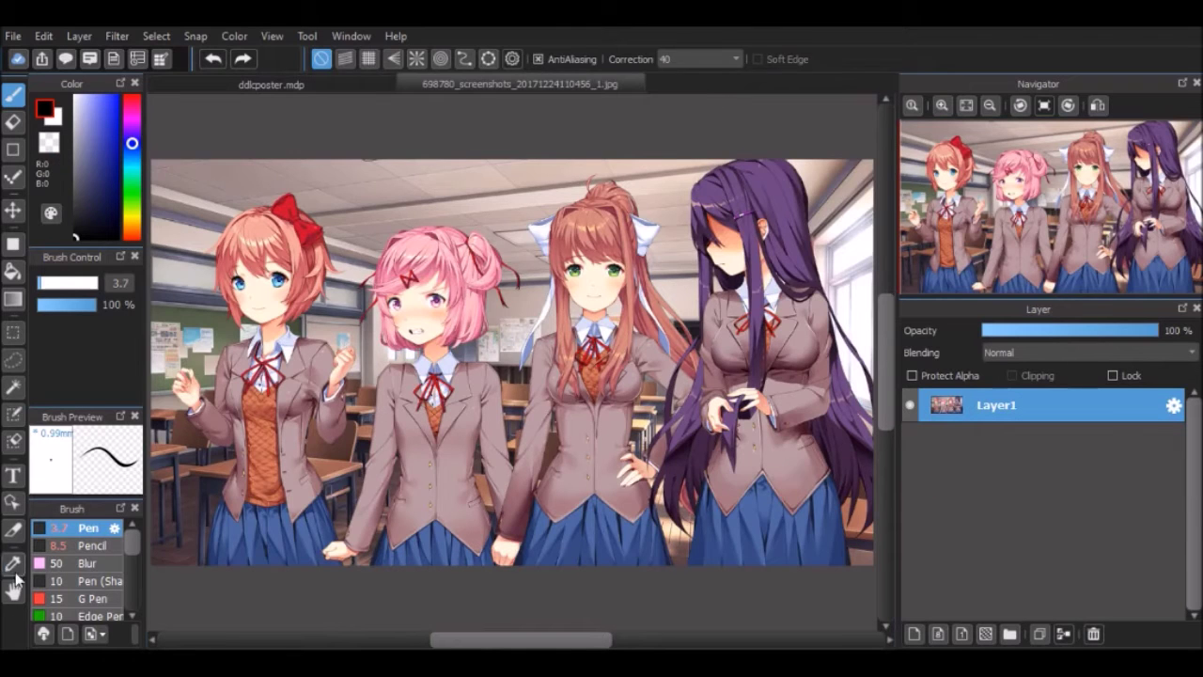
left_click(272, 83)
key("ctrl+shift+n")
left_click(331, 526)
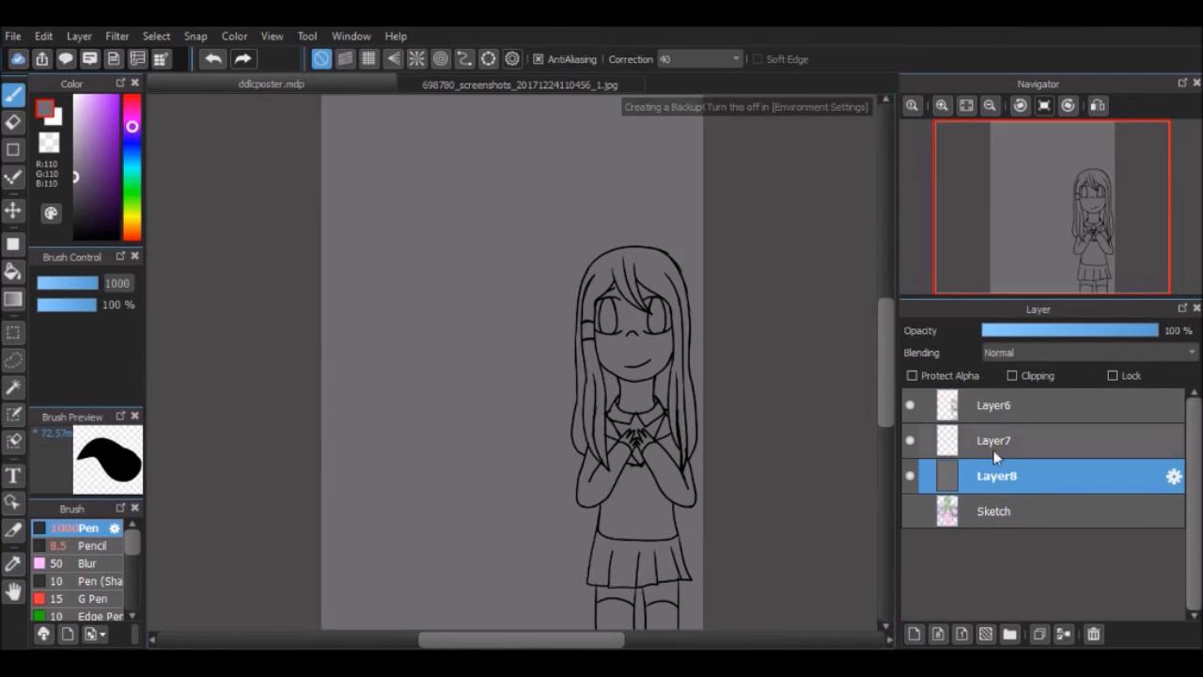
Sample the hair purple (R108 G70 B129) from the reference screenshot and return to Layer7 of the poster
left_click(520, 84)
left_click(272, 84)
left_click(996, 440)
Paint the hair along the left side of the face and the patch left of the neck purple with the size 11.3 pen
scroll(711, 187, "up", 3)
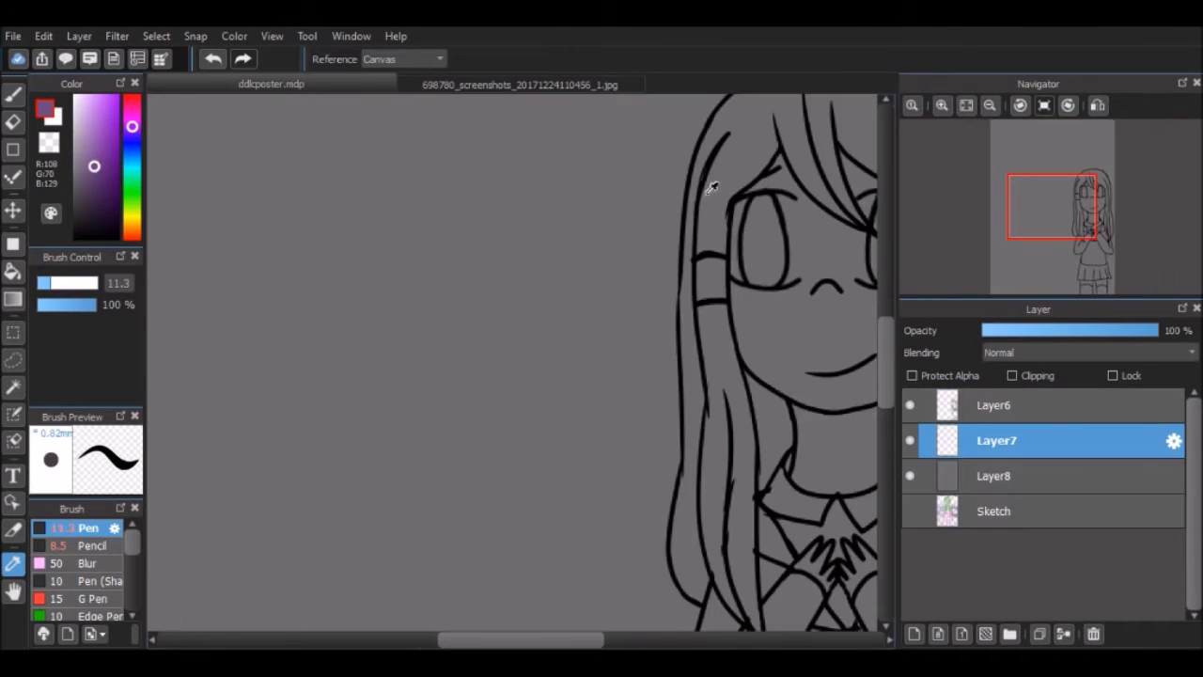
key("b")
left_click_drag(737, 120, 696, 247)
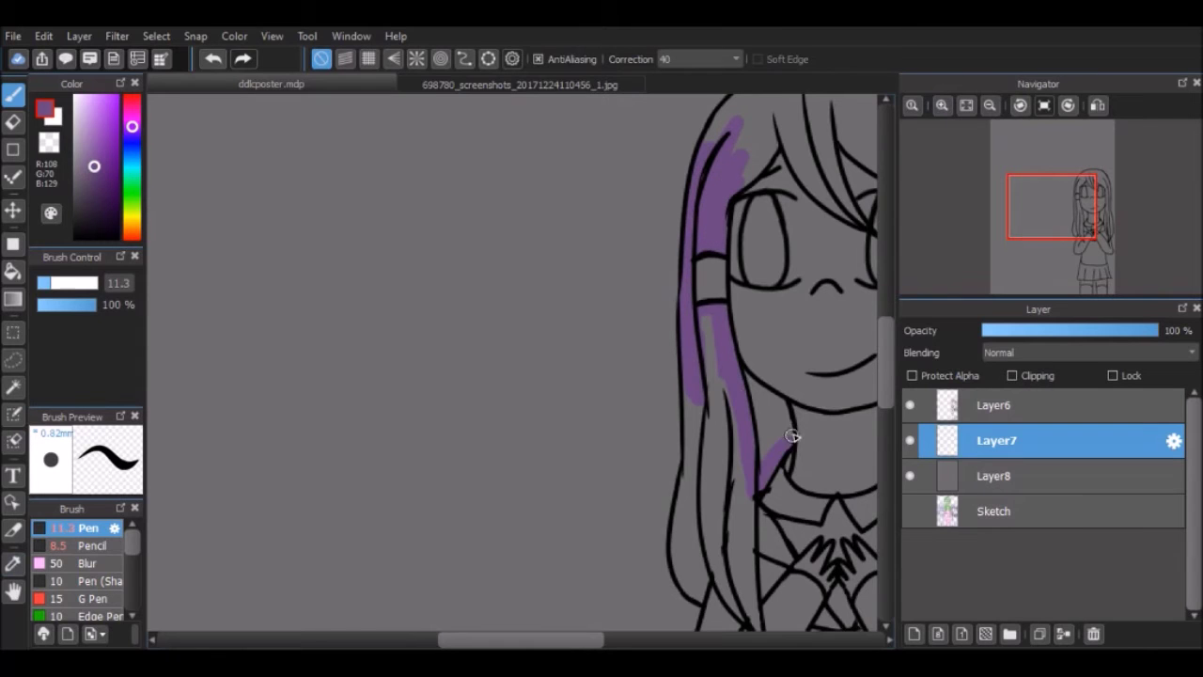
scroll(792, 435, "down", 2)
scroll(792, 435, "up", 3)
left_click_drag(389, 389, 397, 420)
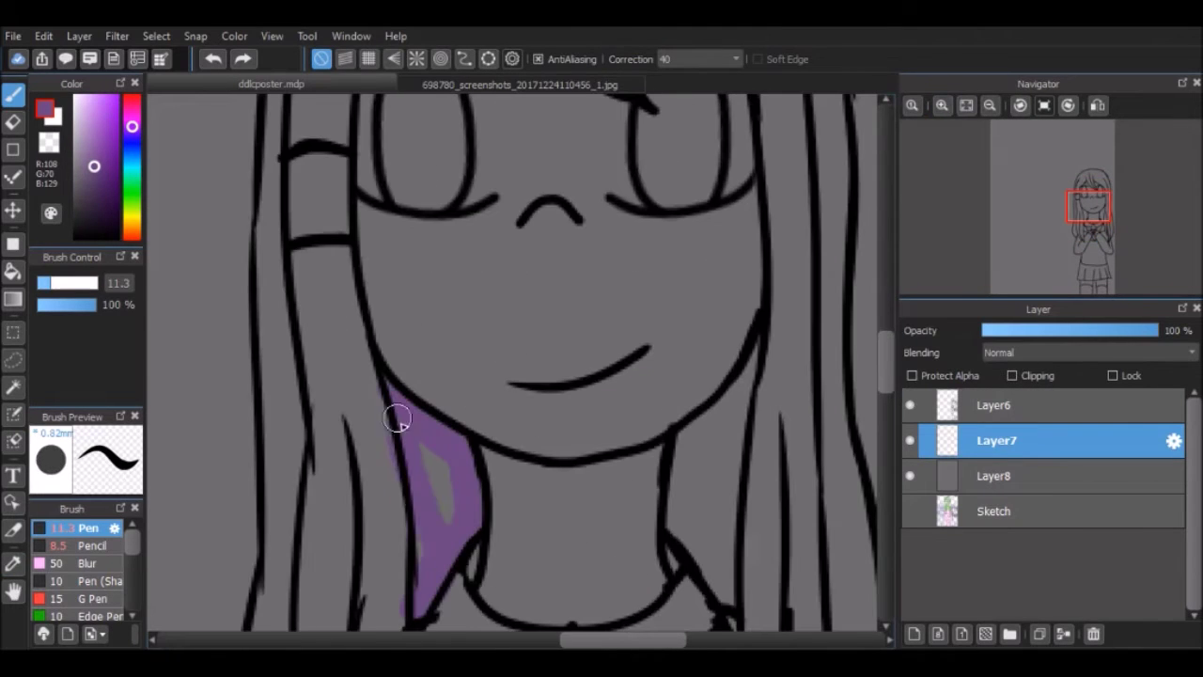
Fill the long left hair locks below the hair clip with purple down to their tips
mouse_move(342, 263)
left_mouse_down()
mouse_move(333, 392)
mouse_move(295, 269)
left_mouse_up()
scroll(316, 228, "down", 3)
mouse_move(316, 228)
left_mouse_down()
mouse_move(318, 402)
mouse_move(384, 545)
mouse_move(397, 511)
left_mouse_up()
mouse_move(282, 246)
left_mouse_down()
mouse_move(259, 445)
mouse_move(287, 513)
left_mouse_up()
Paint the hair above the clip on the left side of the head and the bangs purple
scroll(270, 333, "up", 4)
left_click_drag(282, 131, 271, 332)
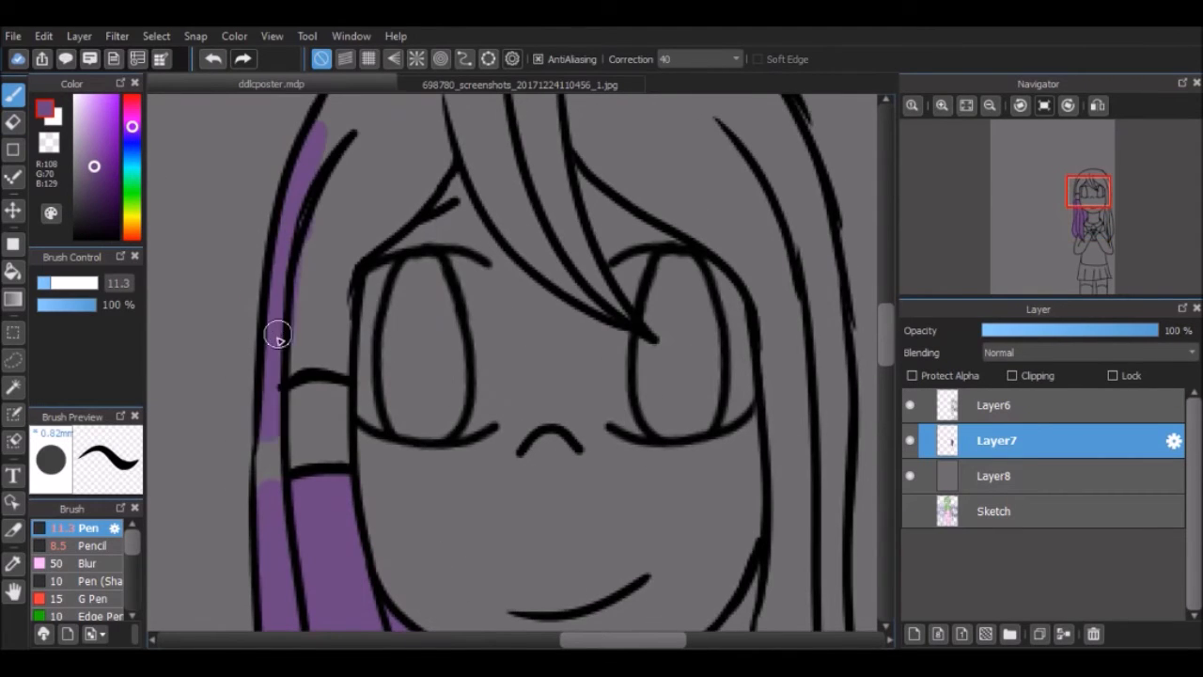
key("ctrl+z")
mouse_move(430, 152)
left_mouse_down()
mouse_move(269, 497)
mouse_move(363, 194)
mouse_move(310, 276)
mouse_move(441, 131)
mouse_move(625, 315)
left_mouse_up()
left_click(243, 59)
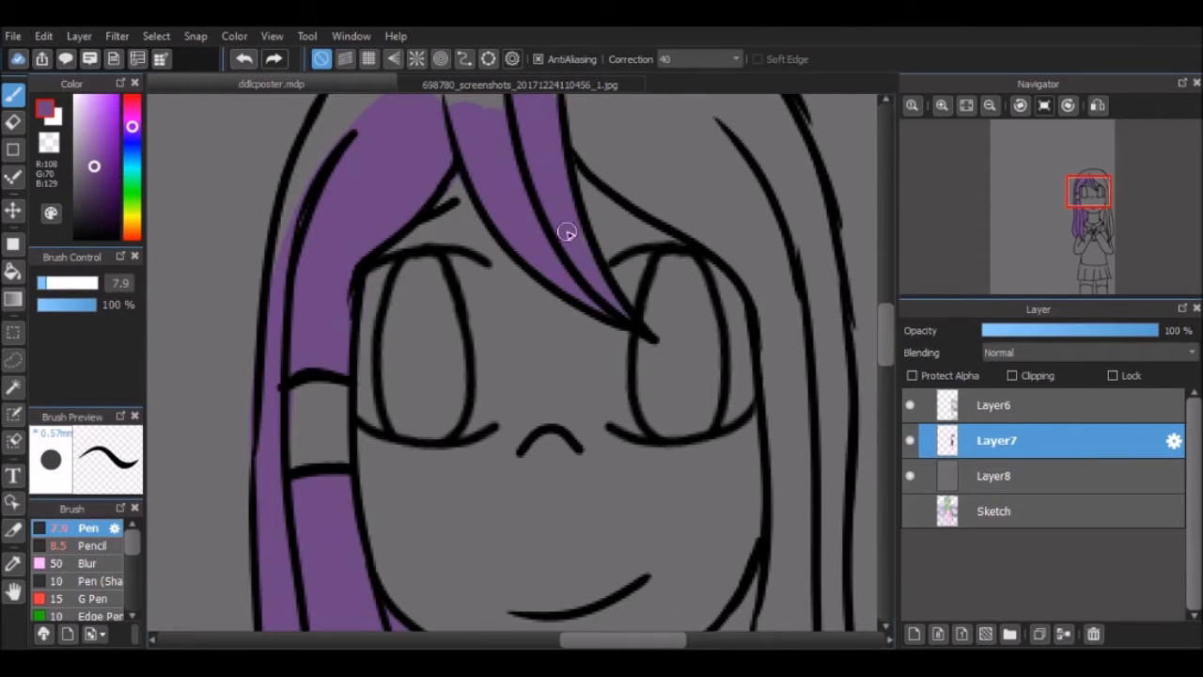
Paint the crown, the strands along the face's right edge and the hair patch right of the neck purple
key("e")
key("b")
left_click_drag(888, 346, 888, 322)
mouse_move(564, 235)
left_mouse_down()
mouse_move(558, 317)
mouse_move(687, 429)
mouse_move(744, 291)
mouse_move(615, 357)
mouse_move(309, 408)
mouse_move(344, 275)
left_mouse_up()
left_click(990, 106)
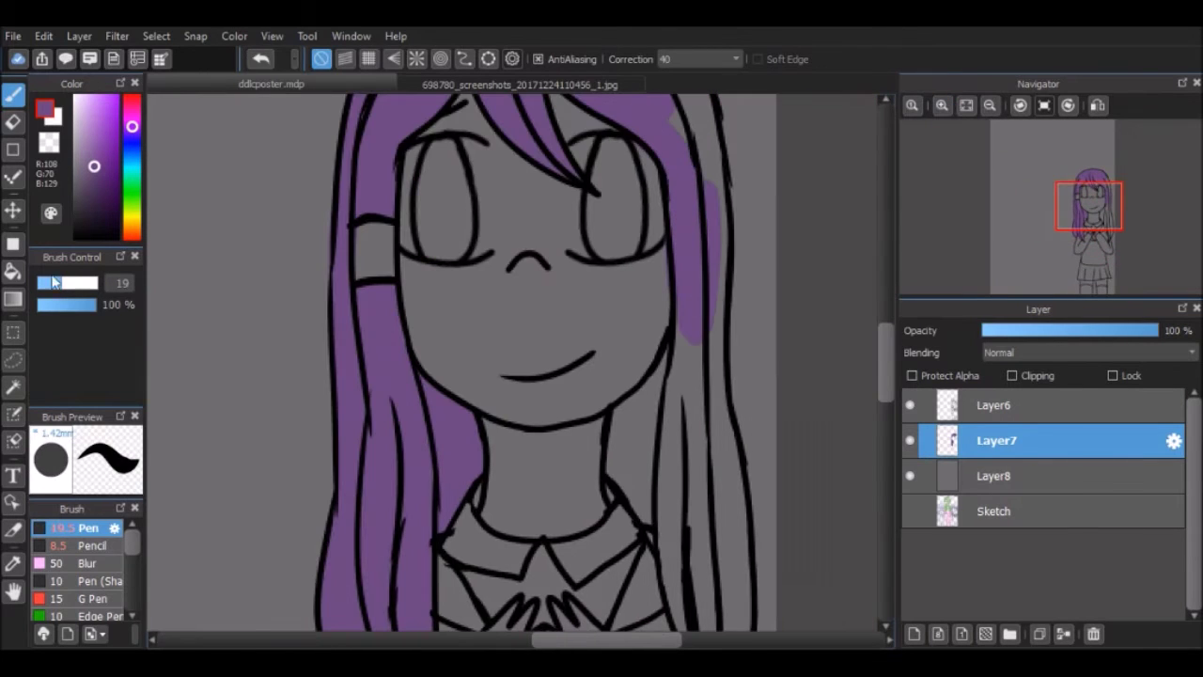
left_click_drag(637, 121, 639, 398)
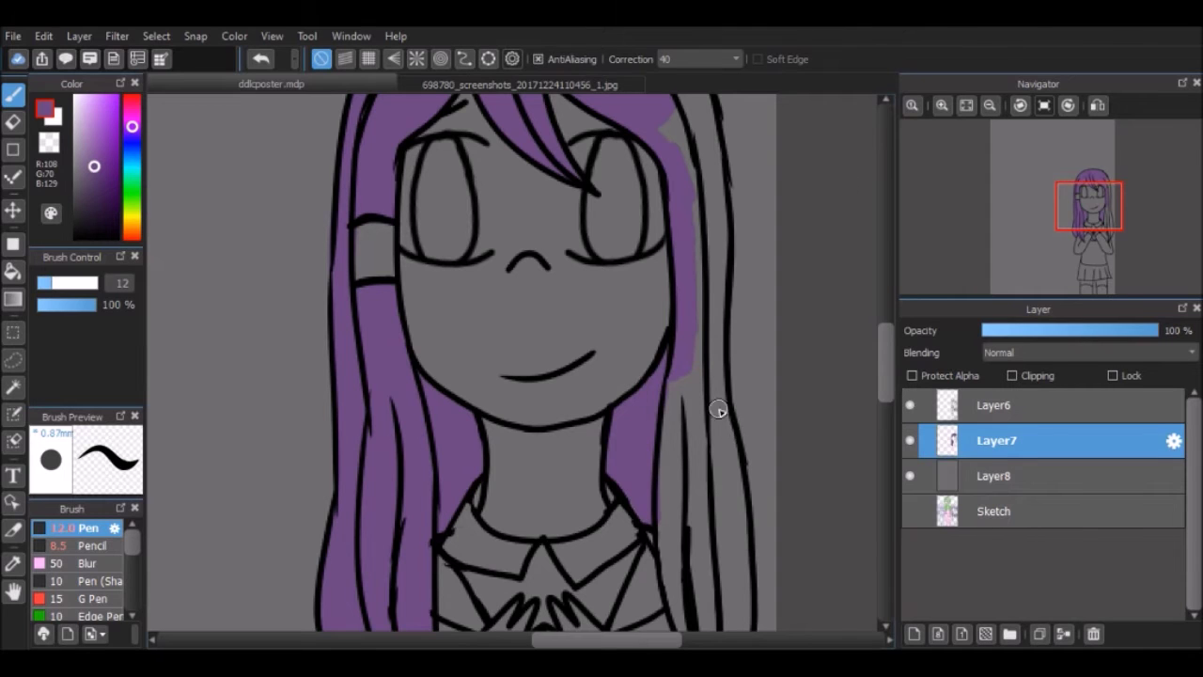
Fill the outer hair locks on the right side of the head and beside the shoulder with purple
scroll(700, 428, "up", 2)
left_click_drag(751, 395, 739, 617)
left_click_drag(789, 301, 798, 611)
scroll(798, 564, "up", 5)
left_click_drag(789, 225, 795, 516)
left_click(260, 58)
Paint the lower ends of the right hair locks purple and erase the colour that spills past the outline
scroll(794, 517, "right", 3)
scroll(554, 376, "down", 3)
left_click_drag(555, 188, 545, 363)
scroll(536, 432, "down", 3)
mouse_move(487, 320)
left_mouse_down()
mouse_move(448, 209)
mouse_move(526, 416)
mouse_move(591, 322)
left_mouse_up()
key("e")
left_click_drag(615, 268, 616, 414)
key("b")
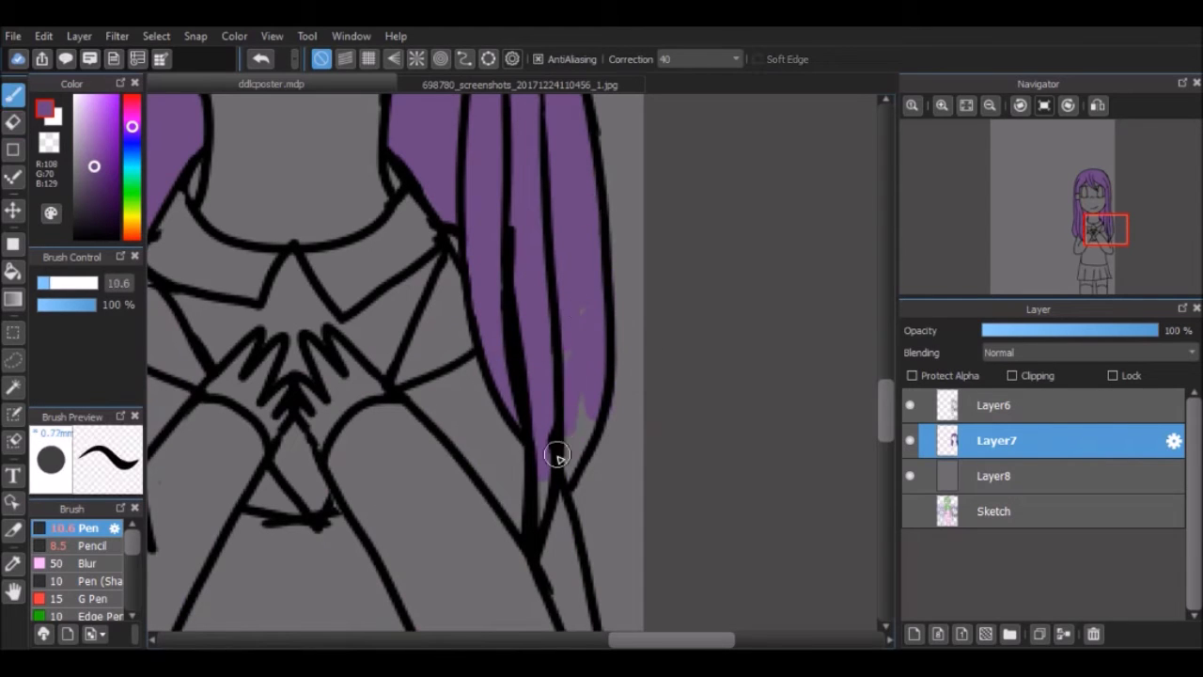
Sample the skin tone (R254 G246 B223) from the reference screenshot and add a new layer below hair Layer7 in the poster
scroll(376, 376, "up", 5)
left_click(519, 85)
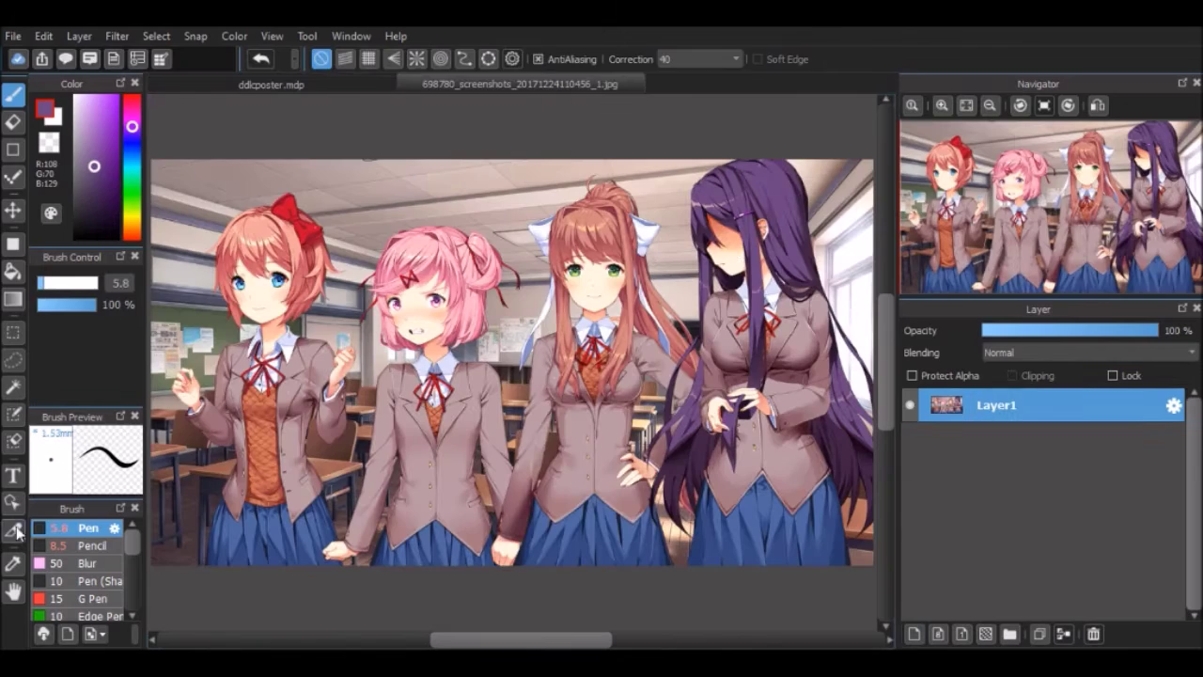
left_click(270, 84)
left_click(913, 633)
scroll(739, 274, "down", 3)
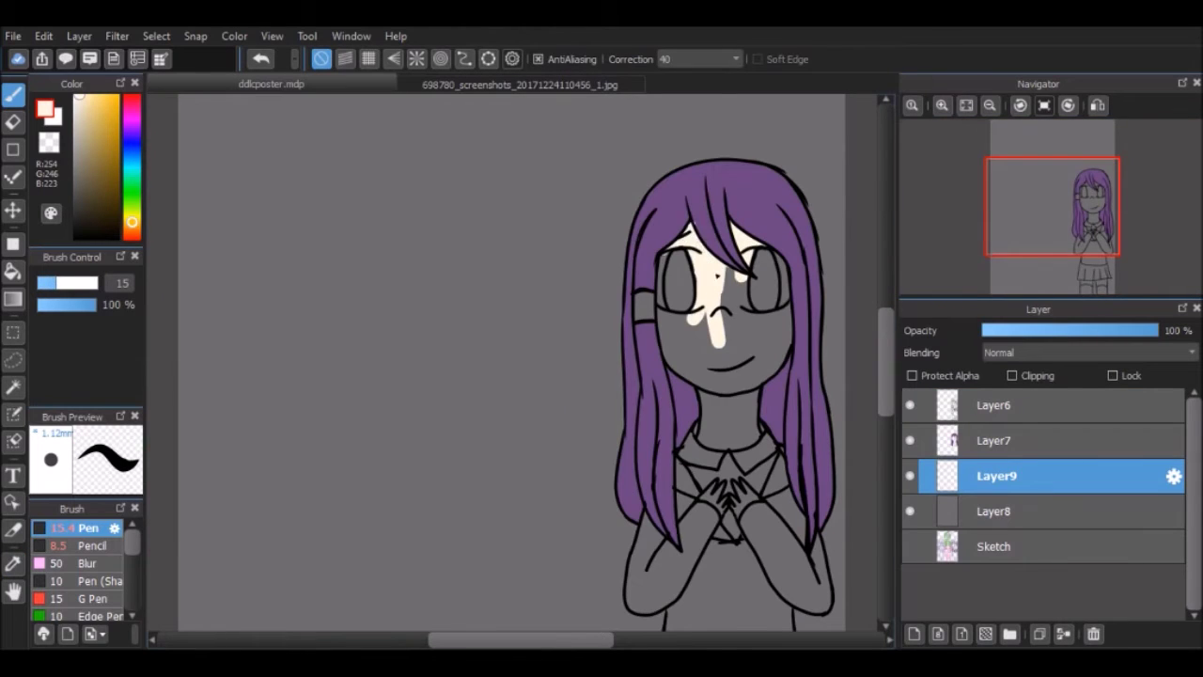
Paint skin colour around the left eye, along the jaw and at the top of the neck, ready to clean the hair clip area
scroll(397, 198, "up", 3)
key("ctrl+z")
scroll(470, 282, "right", 3)
left_click_drag(678, 407, 594, 406)
left_click_drag(590, 212, 540, 362)
key("e")
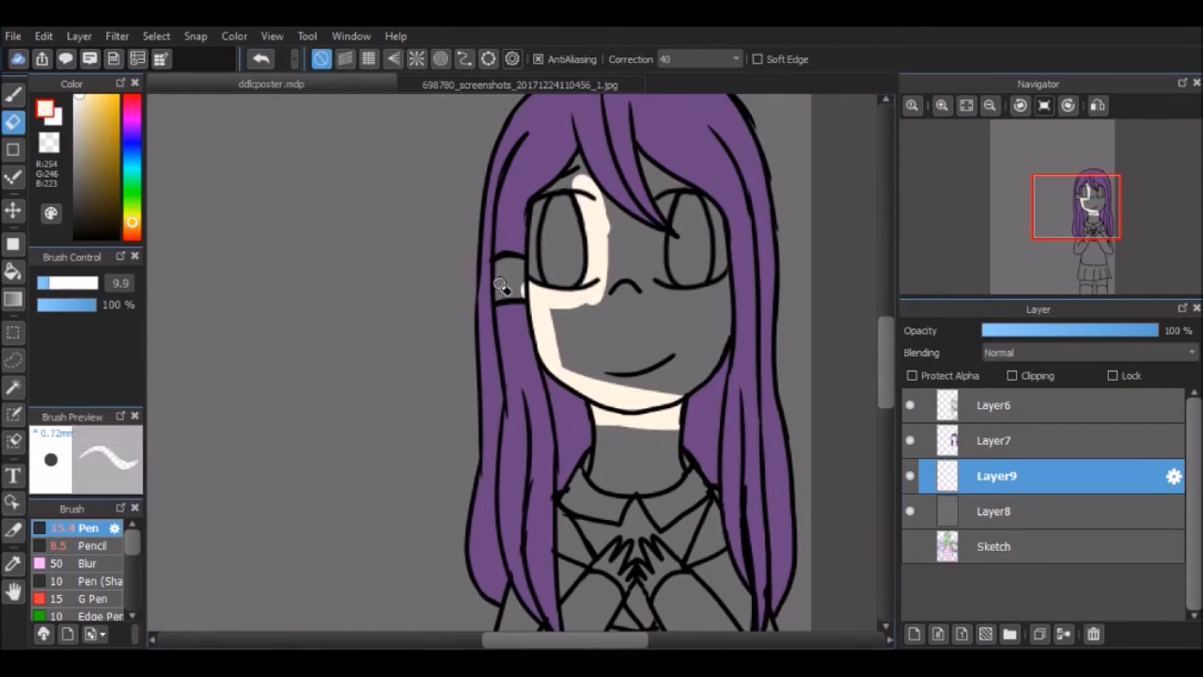
Fill the rest of the face and the neck with skin colour and tidy the edges with the eraser
left_click(13, 93)
mouse_move(582, 320)
left_mouse_down()
mouse_move(622, 324)
mouse_move(651, 212)
mouse_move(689, 179)
left_mouse_up()
left_click_drag(658, 295, 728, 299)
mouse_move(603, 463)
left_mouse_down()
mouse_move(596, 409)
mouse_move(628, 470)
left_mouse_up()
key("e")
key("b")
key("e")
key("b")
Paint the thighs between skirt hem and stockings in the skin tone with the size 9.9 pen, erasing any overspill
scroll(894, 369, "down", 10)
scroll(564, 636, "up", 3)
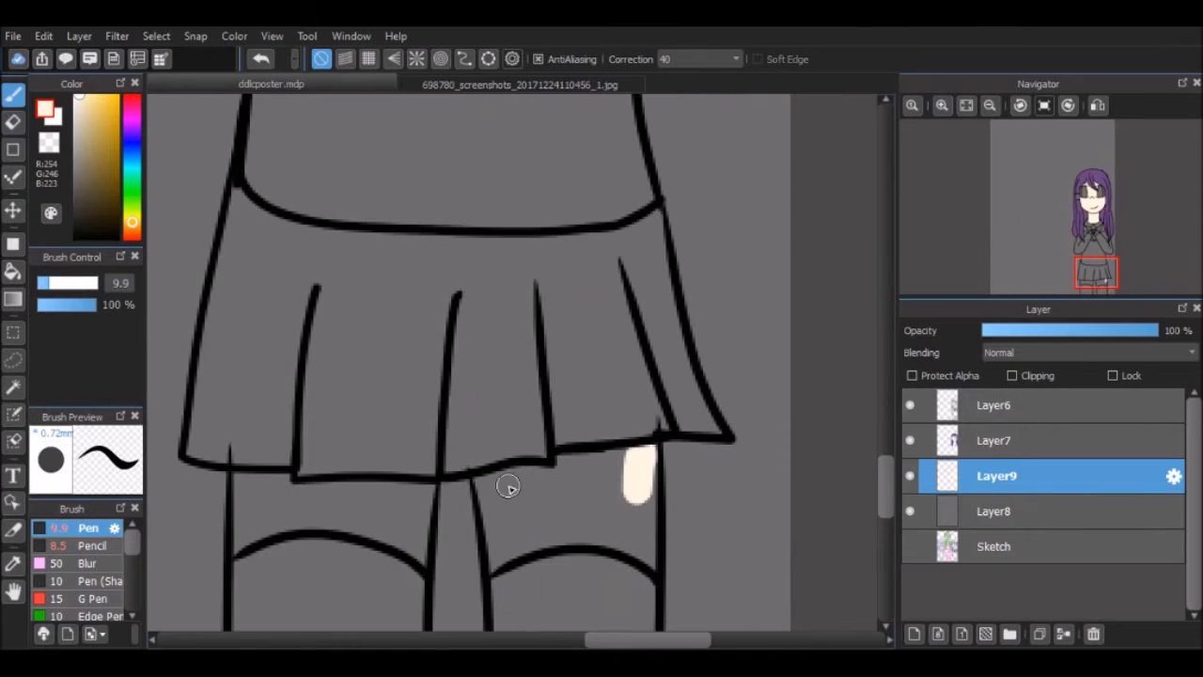
mouse_move(510, 478)
left_mouse_down()
mouse_move(497, 565)
mouse_move(640, 502)
mouse_move(518, 518)
left_mouse_up()
key("e")
left_click_drag(518, 573, 642, 564)
key("b")
left_click_drag(265, 481, 287, 481)
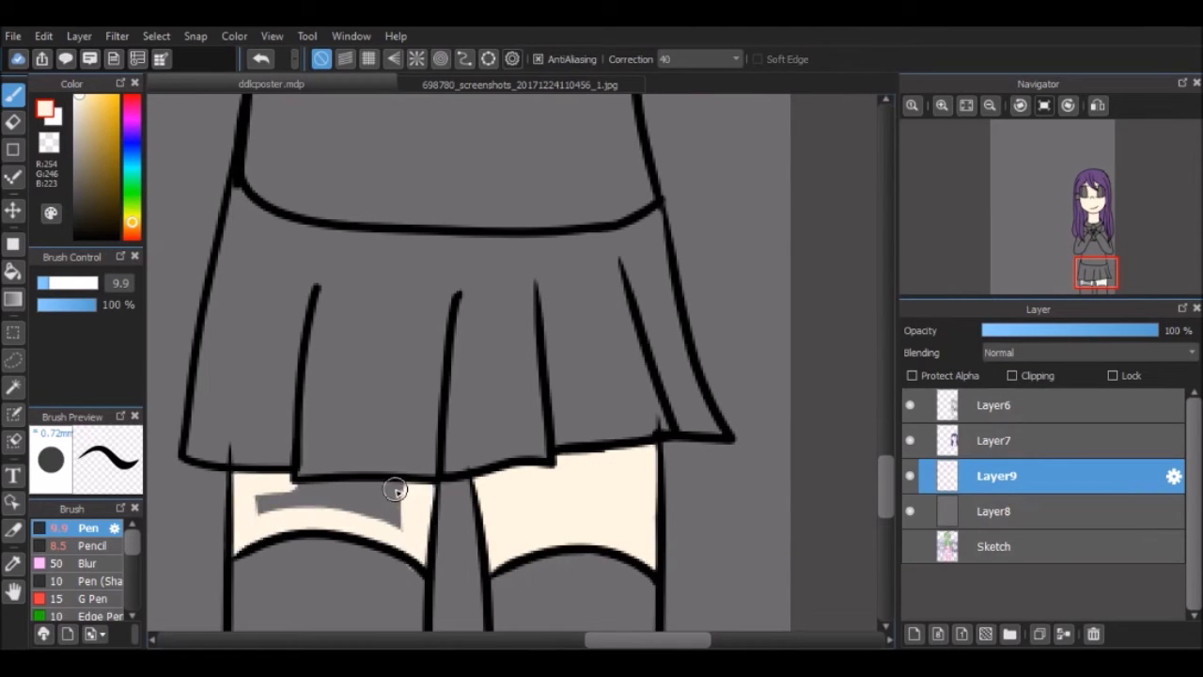
left_click_drag(356, 510, 274, 499)
key("e")
Paint both hands in the skin tone with a smaller pen of size 6.5
left_click_drag(886, 494, 878, 422)
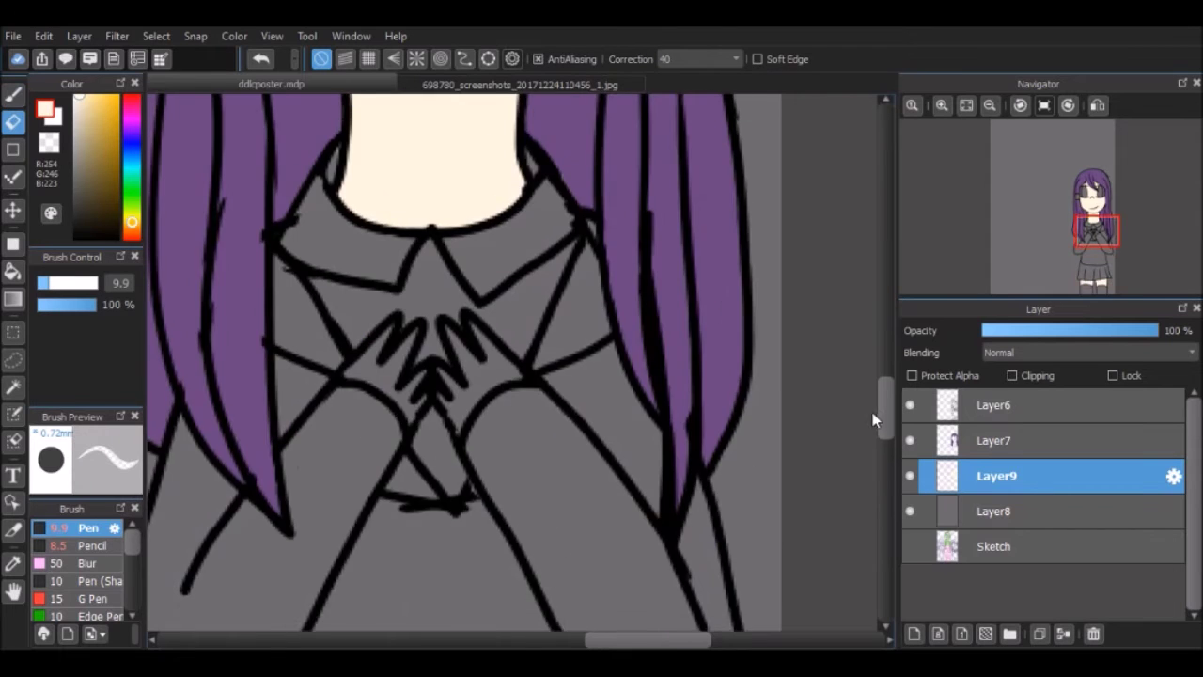
scroll(775, 101, "up", 4)
key("b")
key("bracketleft")
mouse_move(508, 428)
left_mouse_down()
mouse_move(452, 352)
mouse_move(389, 395)
mouse_move(198, 376)
mouse_move(256, 464)
mouse_move(488, 443)
mouse_move(571, 322)
left_mouse_up()
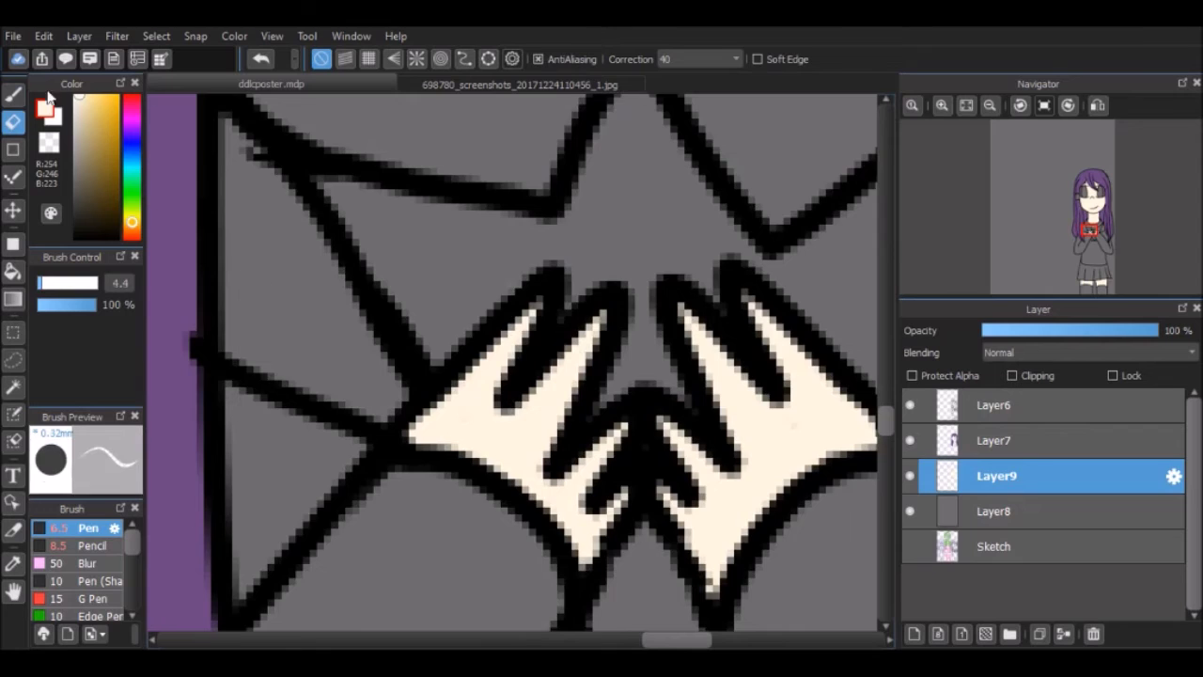
Add a layer below skin Layer9 and paint the eye whites in white (R255 G255 B255) with the size 8.5 pen
key("ctrl+0")
left_click(996, 511)
key("ctrl+shift+n")
scroll(634, 338, "up", 5)
key("bracketright")
key("bracketright")
key("bracketright")
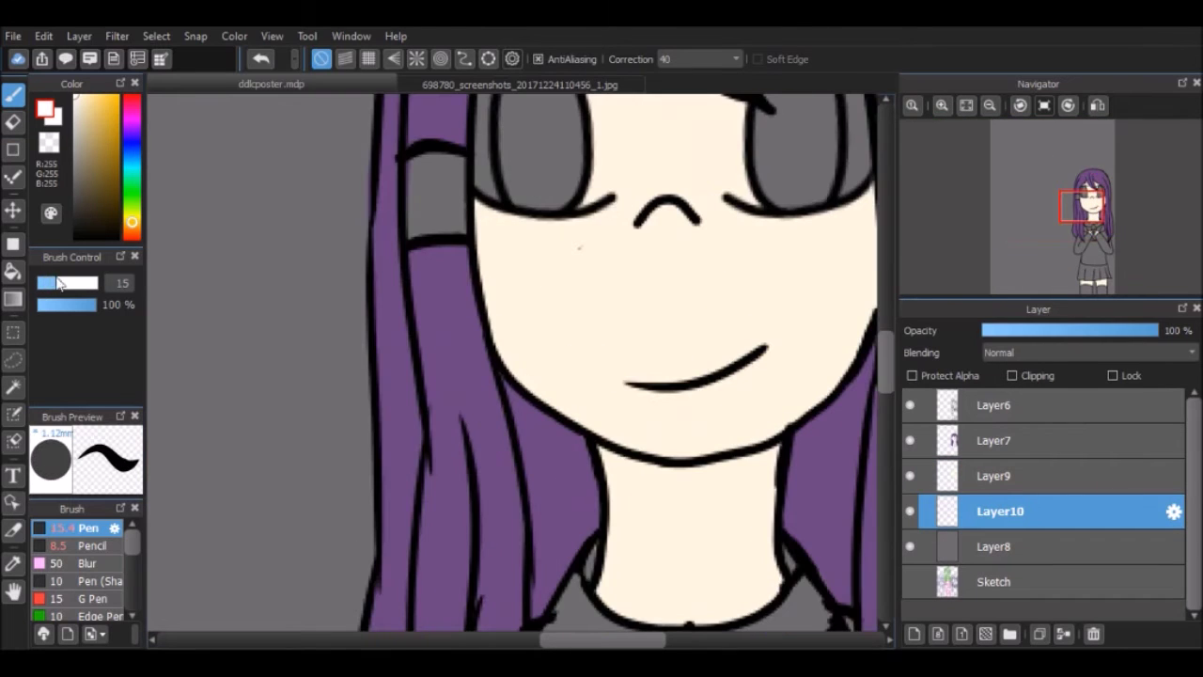
scroll(677, 266, "up", 3)
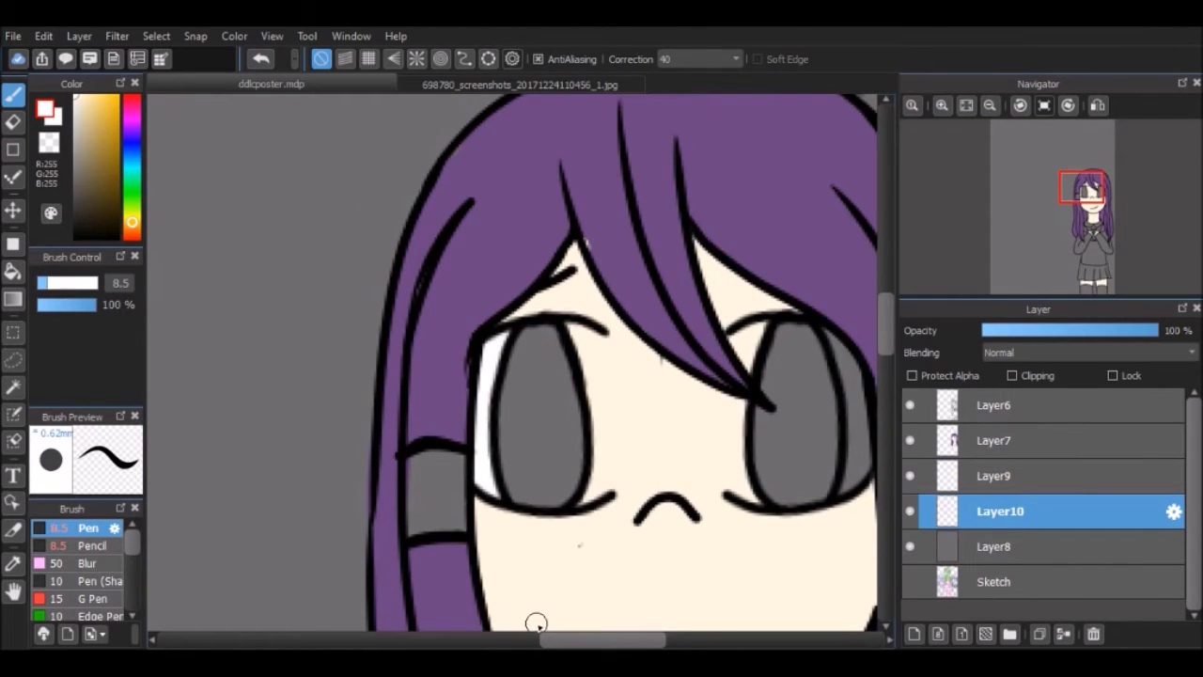
Sample the hair purple and paint the irises of both eyes with it
scroll(540, 625, "right", 3)
left_click(273, 263, "alt")
mouse_move(277, 428)
left_mouse_down()
mouse_move(287, 344)
mouse_move(322, 383)
left_mouse_up()
left_click_drag(526, 394, 564, 489)
Sample the blazer colour (R180 G155 B159) from the reference and paint the torso and right sleeve on a new layer below Layer10
left_click(519, 84)
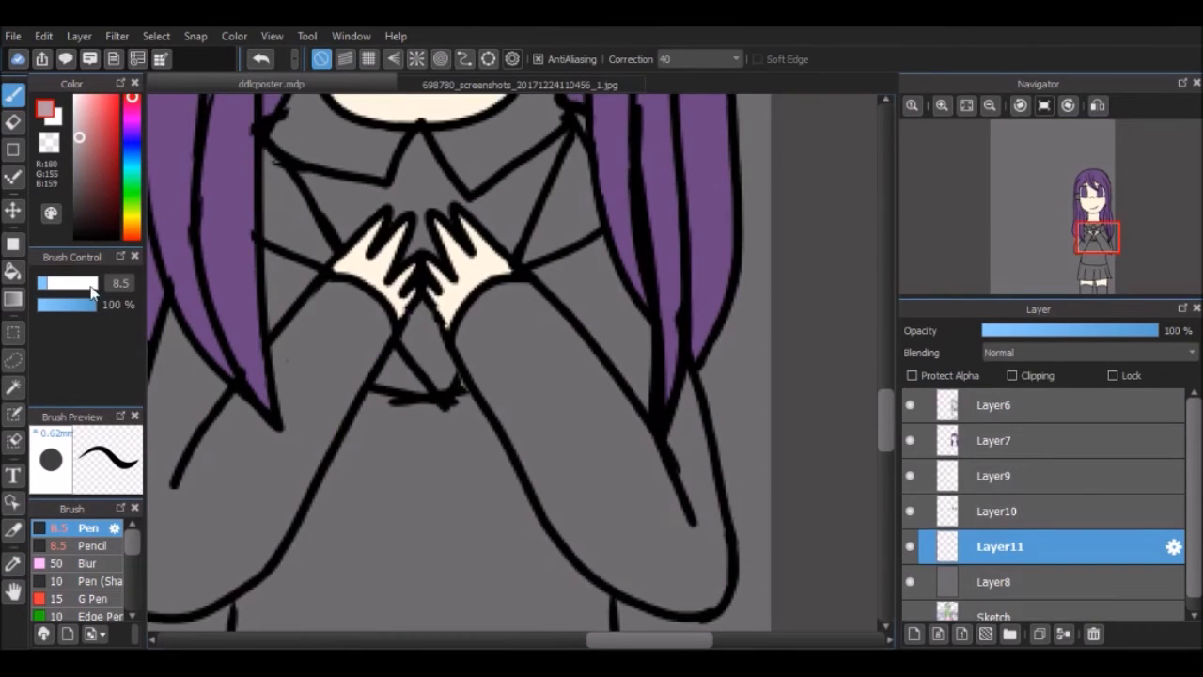
mouse_move(268, 188)
left_mouse_down()
mouse_move(376, 367)
mouse_move(276, 261)
mouse_move(577, 129)
mouse_move(611, 201)
mouse_move(602, 498)
mouse_move(679, 397)
left_mouse_up()
left_click_drag(885, 431, 885, 465)
mouse_move(615, 523)
left_mouse_down()
mouse_move(596, 558)
mouse_move(529, 314)
mouse_move(553, 504)
mouse_move(494, 479)
mouse_move(405, 228)
mouse_move(438, 454)
mouse_move(618, 507)
mouse_move(526, 408)
left_mouse_up()
Paint the left sleeve and shoulder in the blazer colour with the size 16 pen
scroll(405, 228, "left", 3)
key("e")
key("b")
scroll(527, 407, "up", 5)
mouse_move(526, 341)
left_mouse_down()
mouse_move(373, 581)
mouse_move(428, 418)
left_mouse_up()
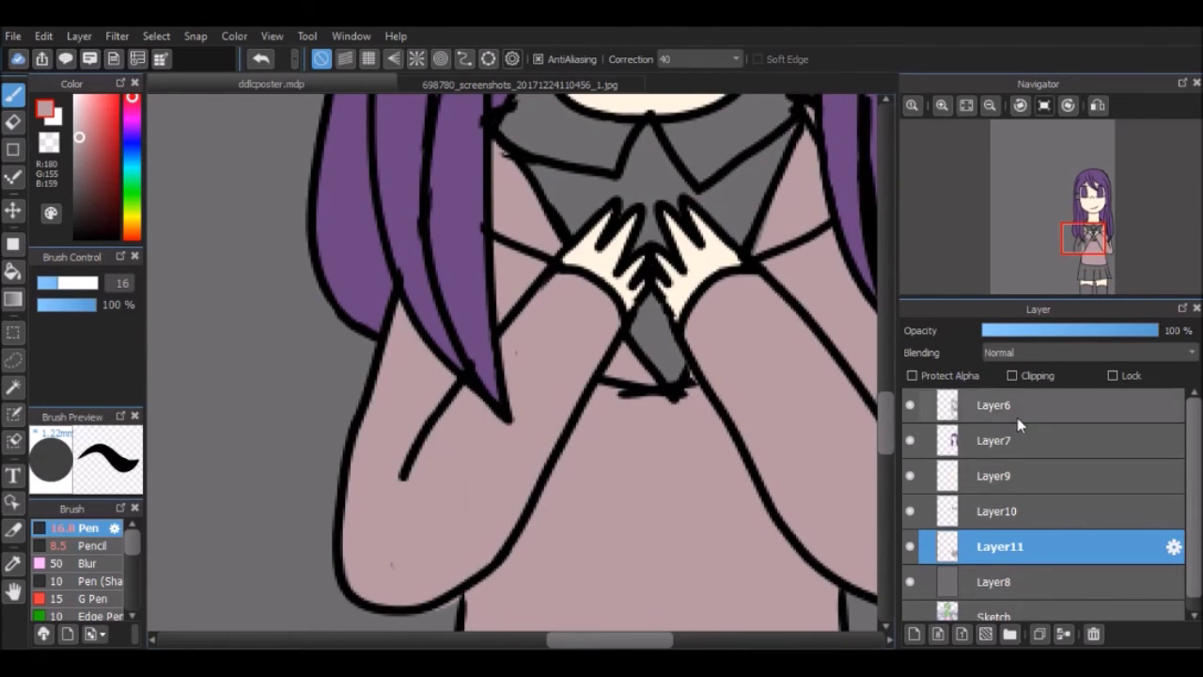
Draw the vest's neckline in black behind the hands on a new layer below lineart Layer6, and merge Layer6 into it
left_click(1017, 417)
left_click(910, 405)
left_click(910, 405)
left_click(913, 634)
left_click_drag(1022, 405, 1021, 440)
left_click(531, 172, "alt")
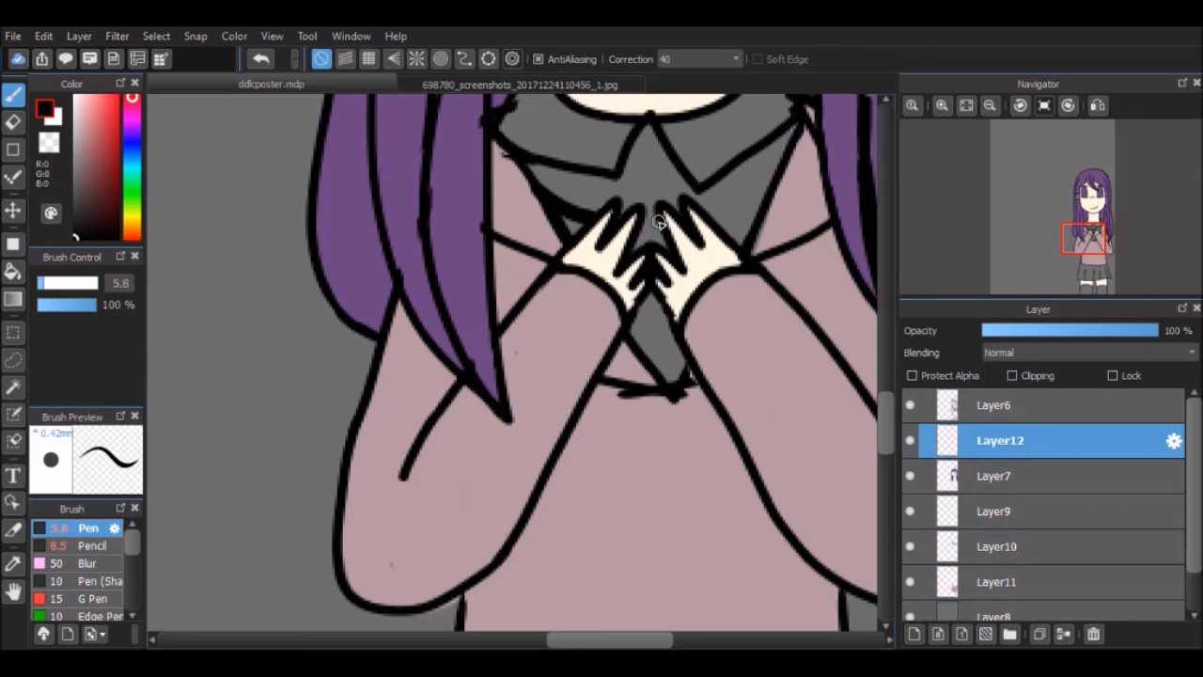
left_click(13, 561)
left_click(527, 339)
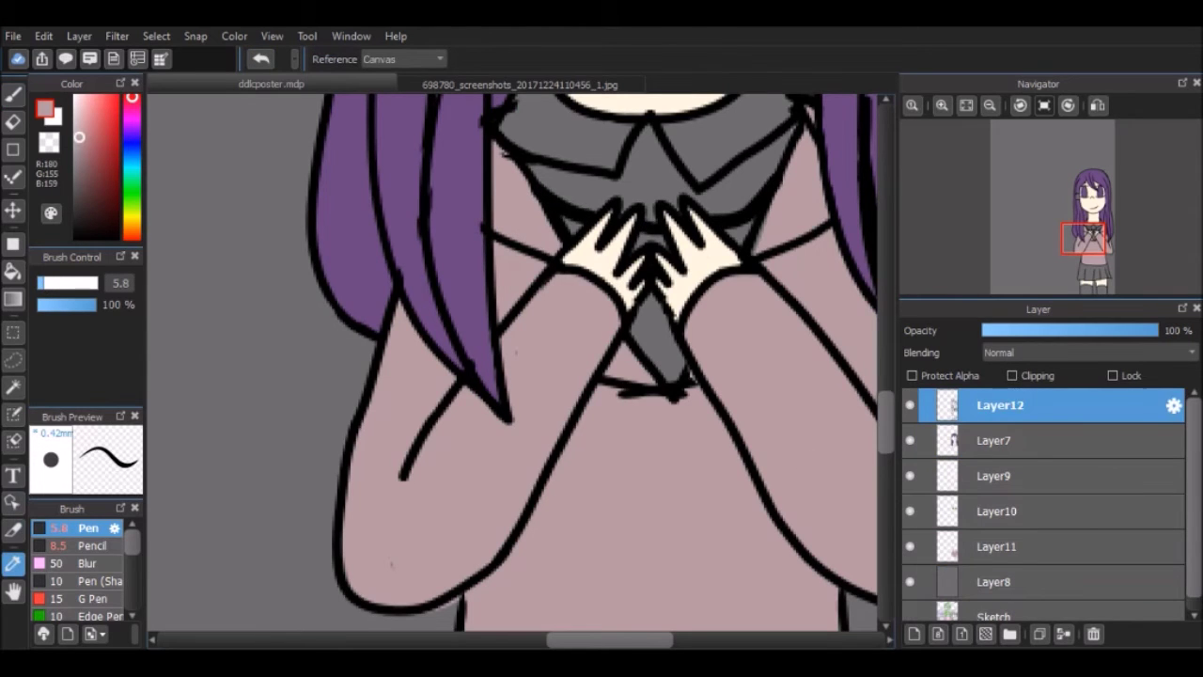
Add a layer below blazer Layer11 and sample the skirt blue (R77 G104 B159) from the reference screenshot
scroll(527, 338, "down", 8)
left_click(996, 581)
key("ctrl+Tab")
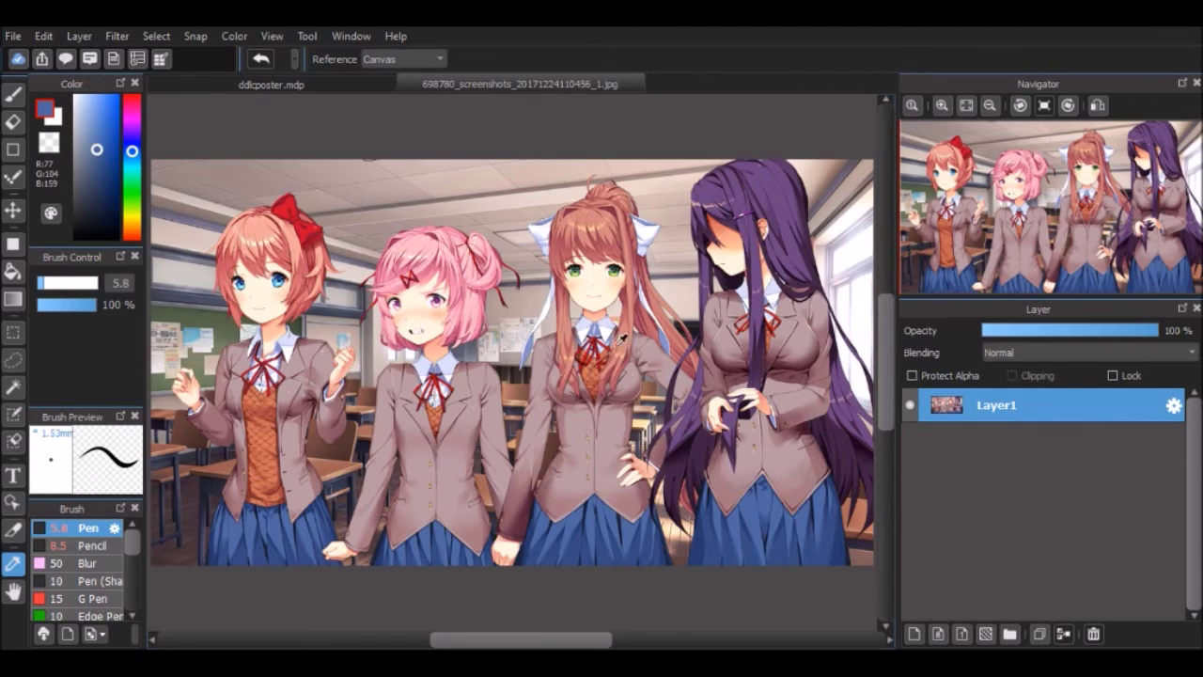
key("ctrl+Tab")
Paint the pleated skirt blue with the pen at about size 20
key("b")
left_click(62, 283)
left_click_drag(434, 202, 408, 331)
left_click_drag(574, 141, 524, 234)
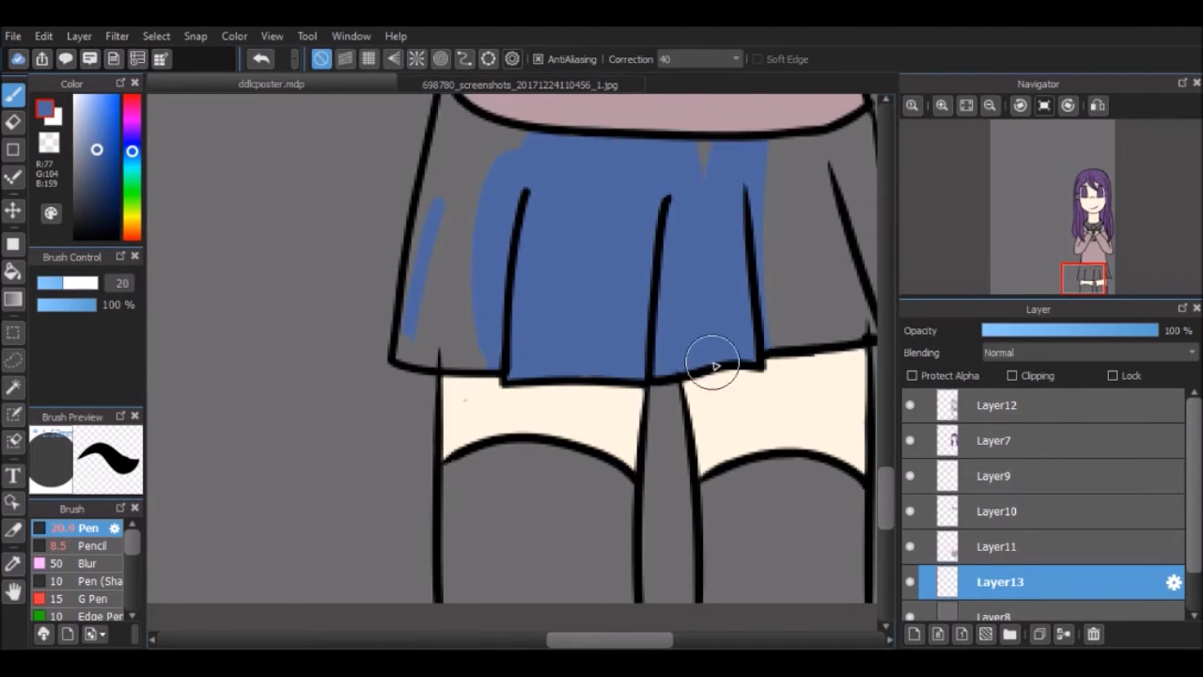
scroll(743, 132, "right", 3)
left_click_drag(587, 179, 572, 310)
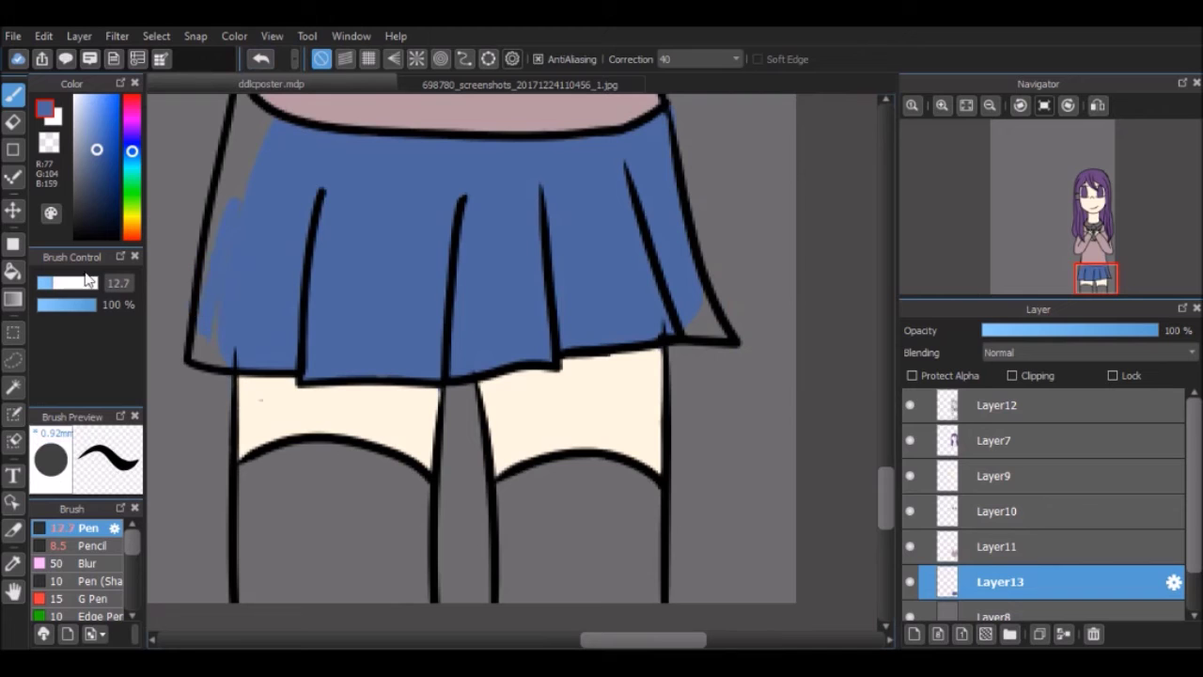
Paint the vest orange (R212 G117 B85) on a new layer below Layer13 and colour the collar white
scroll(224, 352, "up", 3)
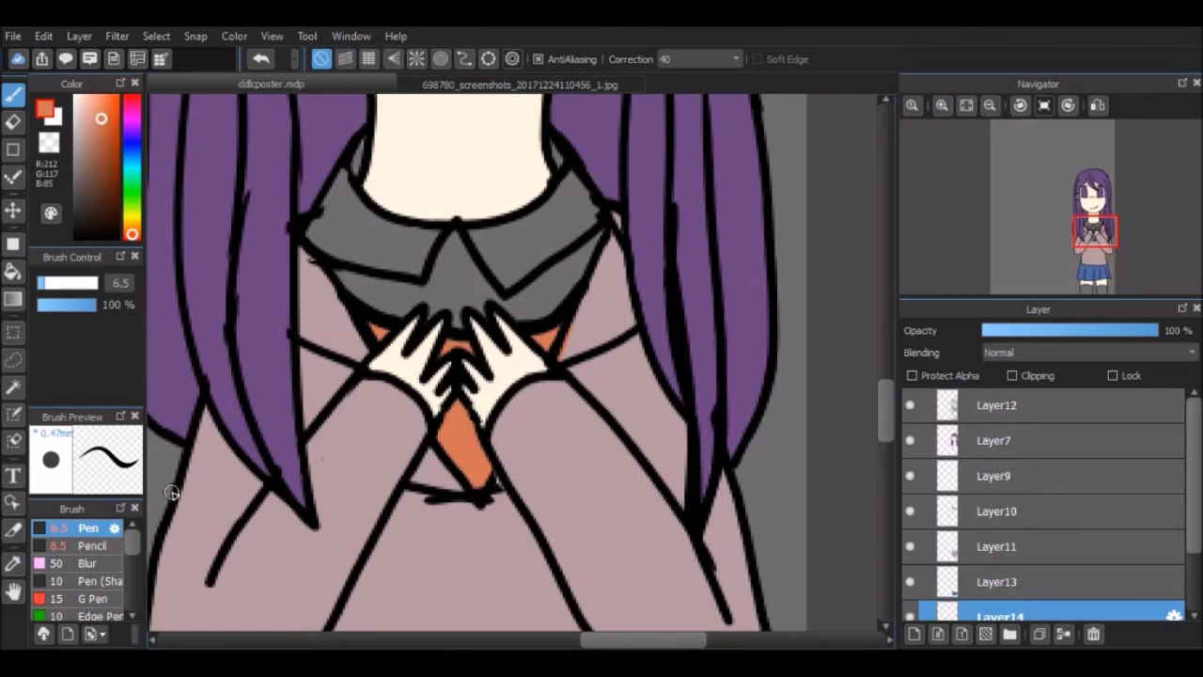
scroll(953, 564, "down", 2)
left_click(949, 532)
mouse_move(380, 137)
left_mouse_down()
mouse_move(523, 167)
mouse_move(511, 234)
left_mouse_up()
Paint the stockings white on a new layer and colour the hair clip magenta (R169 G30 B185)
scroll(510, 234, "down", 10)
left_click(913, 634)
left_click_drag(535, 300, 555, 423)
mouse_move(611, 310)
left_mouse_down()
mouse_move(414, 413)
mouse_move(328, 411)
mouse_move(414, 413)
left_mouse_up()
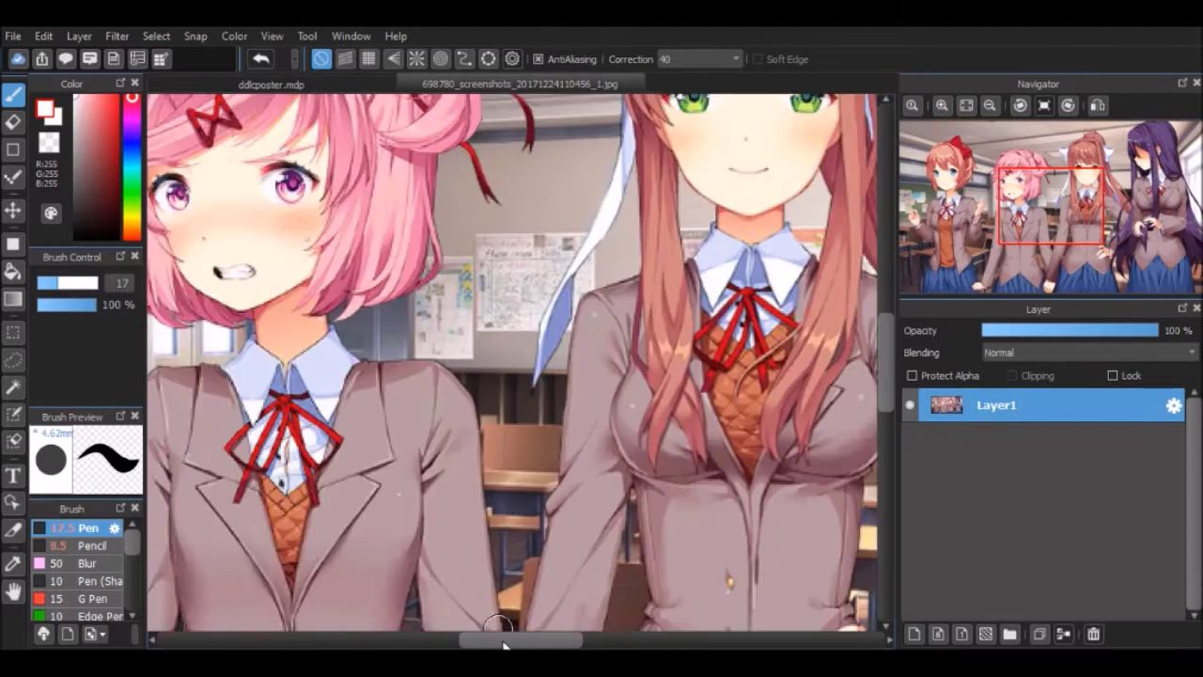
left_click_drag(503, 644, 752, 645)
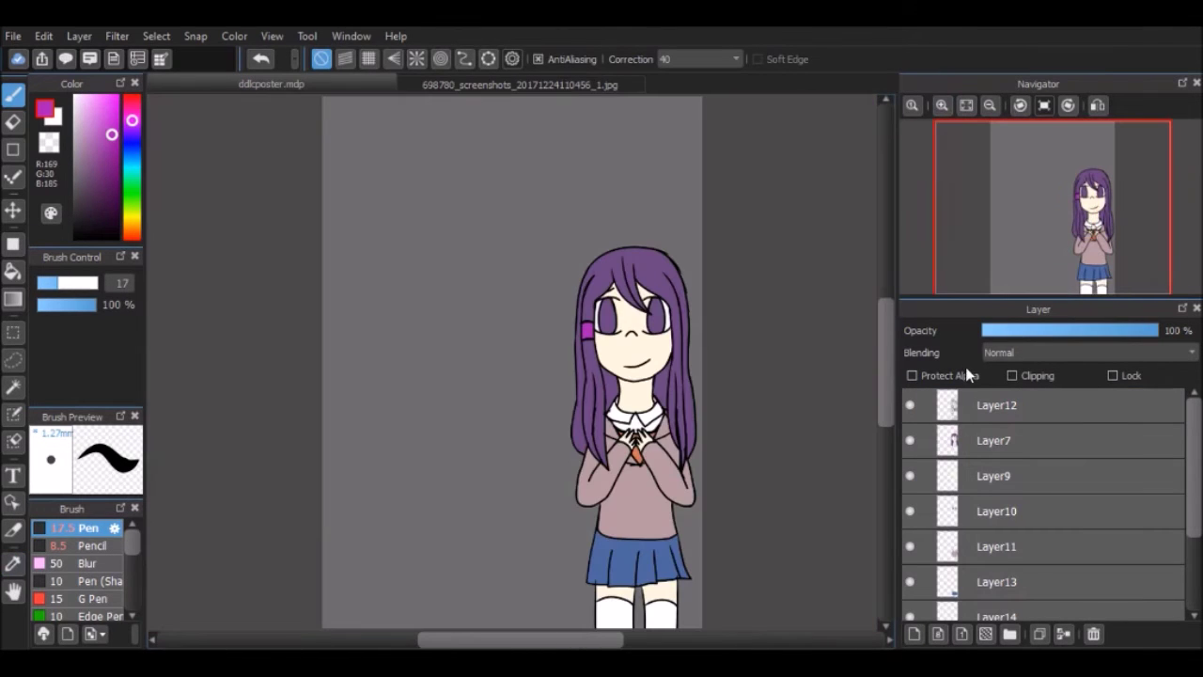
Gather the finished girl's layers in a folder named Yuri, and show the Sketch layer above grey Layer8
left_click(996, 440)
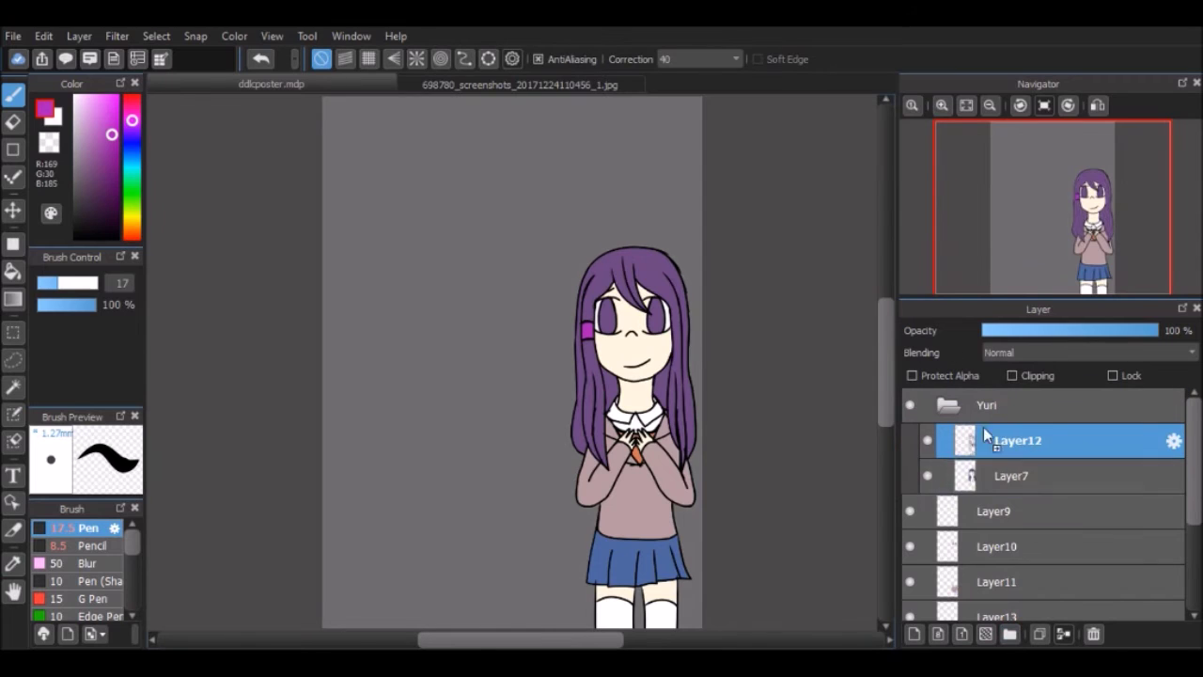
left_click(981, 512)
left_click_drag(990, 545, 1028, 516)
left_click(911, 472)
left_click_drag(1157, 331, 1080, 336)
Create three more layer folders named Monika, Sayori and Natsuki
key("ctrl+shift+n")
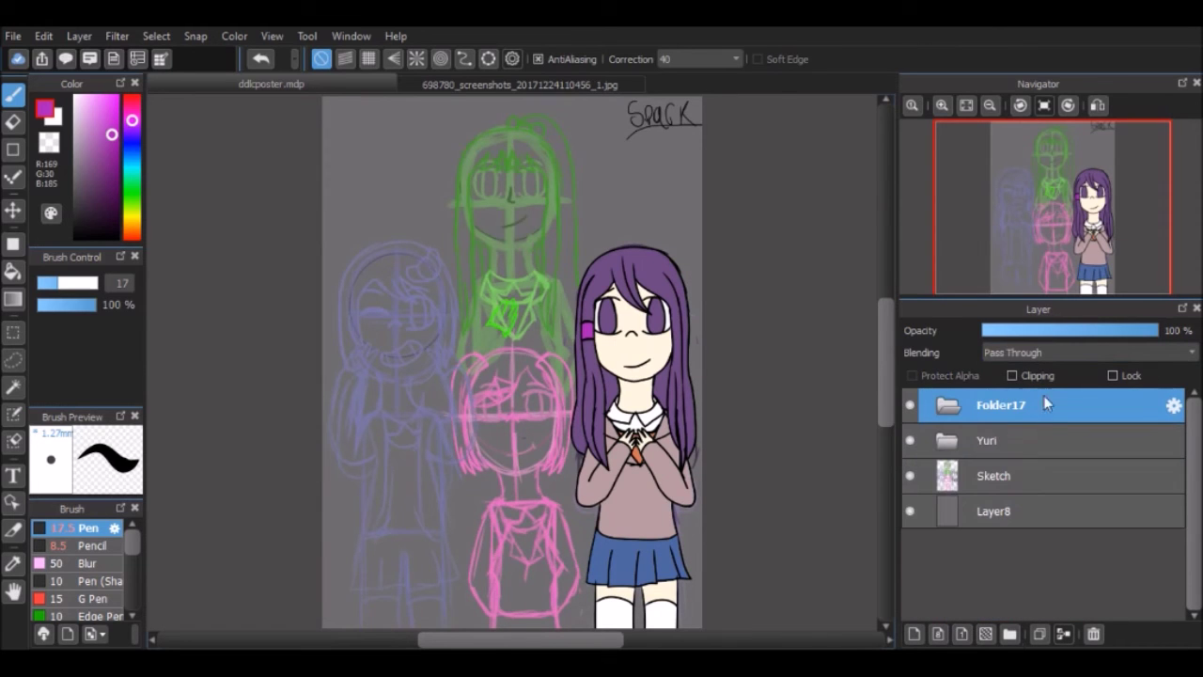
type("Monika")
key("Return")
key("ctrl+shift+n")
type("Sayori")
key("Return")
key("ctrl+shift+n")
type("Natsuki")
key("Return")
Order the folders from the top as Yuri, Natsuki, Monika, Sayori and hide the grey Layer8 background
left_click_drag(994, 475, 1027, 523)
left_click_drag(997, 404, 1002, 438)
left_click_drag(994, 511, 1003, 440)
left_click(996, 582)
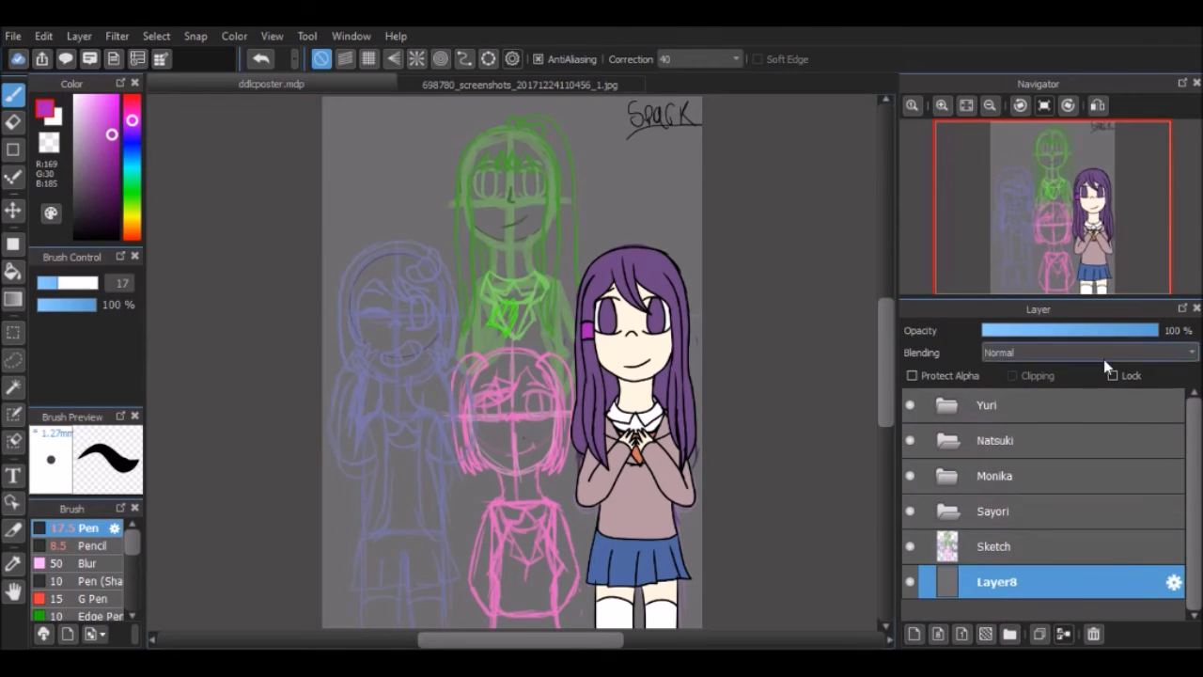
Expand the Yuri folder and check what its colour layers contain by hiding and showing them again
left_click(946, 404)
left_click(925, 542)
left_click(927, 513)
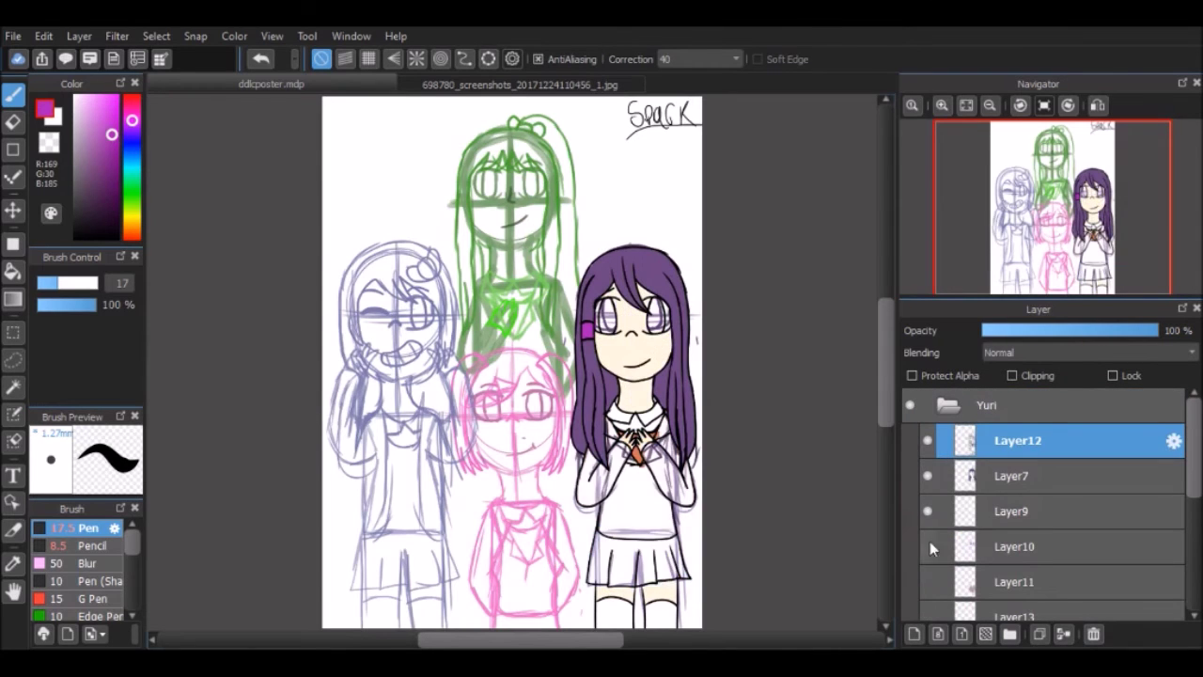
scroll(932, 538, "down", 2)
scroll(932, 538, "down", 2)
left_click_drag(1194, 526, 1198, 422)
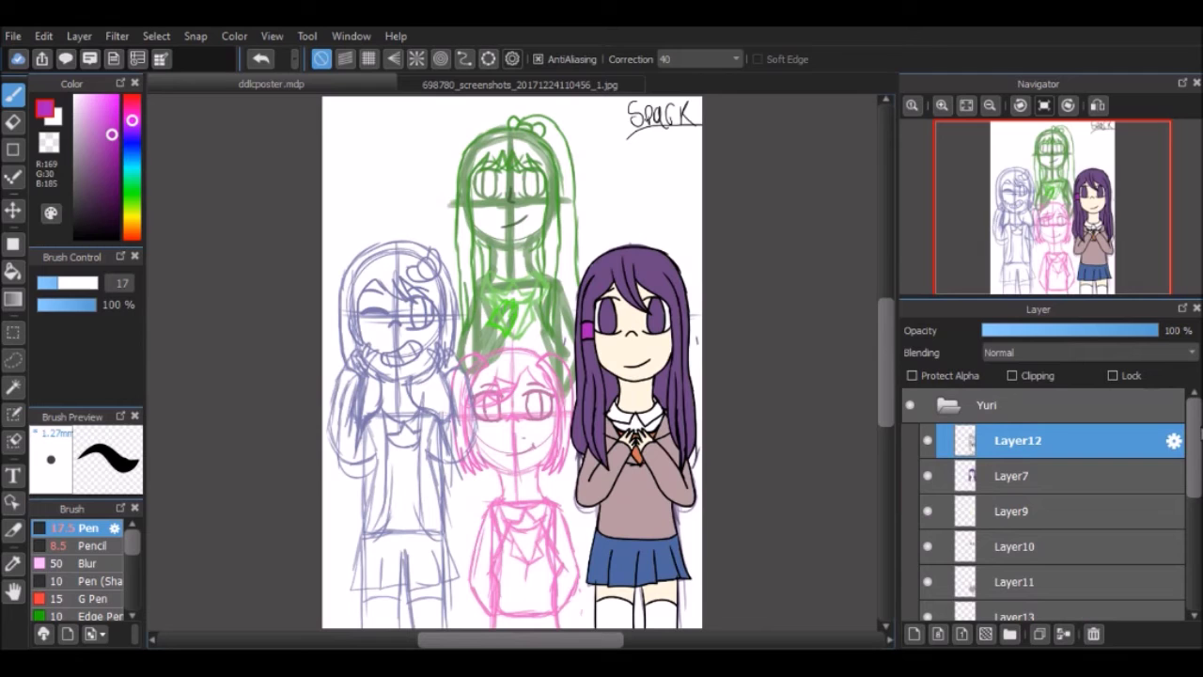
Add a clipping layer with Multiply blending in the Yuri folder and sample the hair purple (R108 G70 B129)
left_click(1029, 376)
scroll(1062, 351, "down", 2)
key("i")
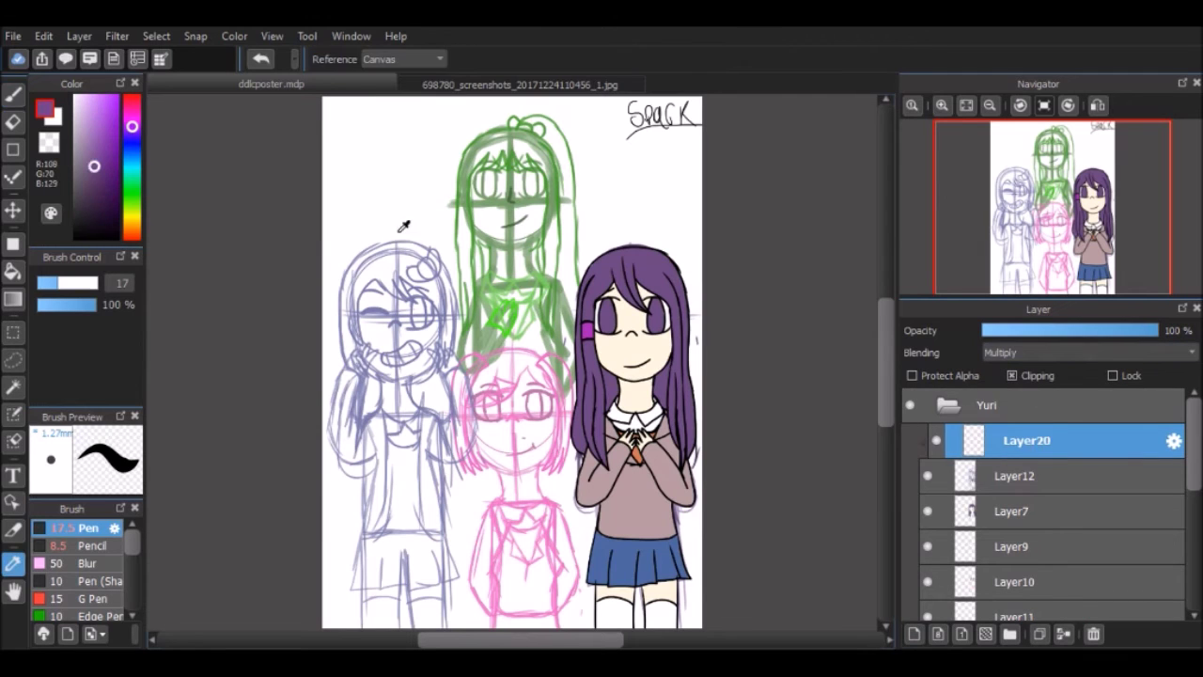
Place the Multiply layer above hair Layer7 and shade the hair right of the face with the size 8.5 Pencil in dark purple (R76 G48 B92)
key("b")
scroll(507, 297, "up", 3)
left_click_drag(499, 401, 440, 418)
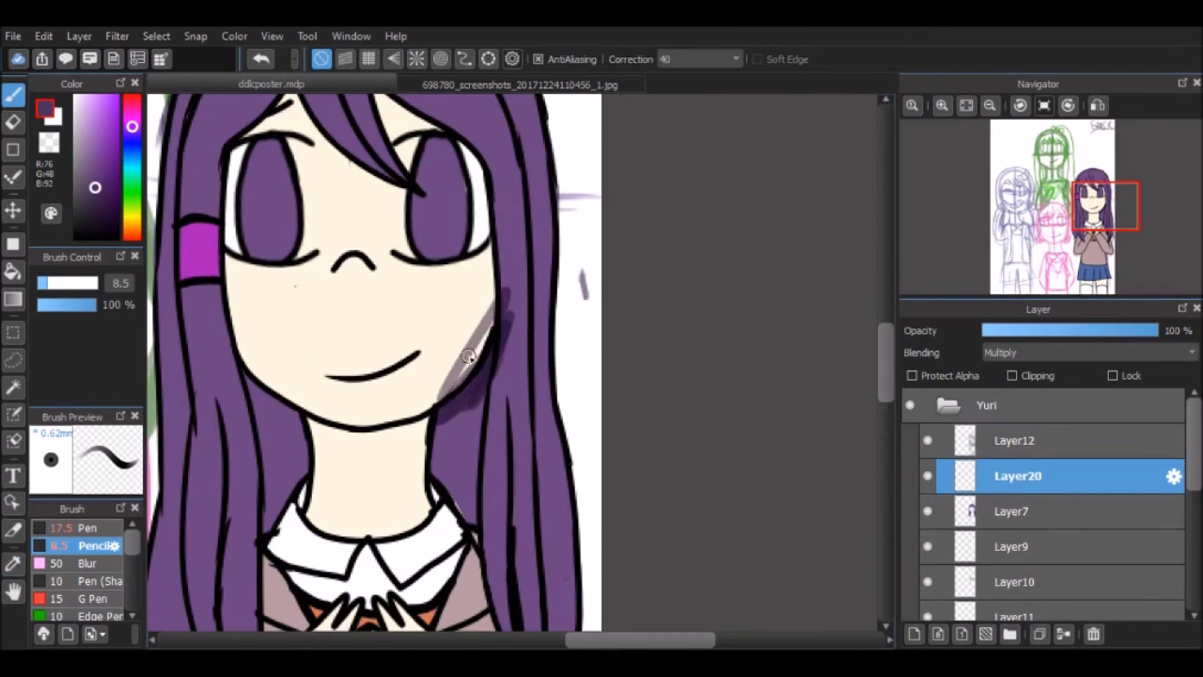
left_click_drag(508, 164, 498, 296)
Shade the bangs and the hair around the clip with the same dark purple Pencil
left_click_drag(886, 353, 886, 314)
left_click_drag(320, 249, 402, 421)
left_click_drag(617, 644, 584, 644)
left_click_drag(414, 302, 357, 477)
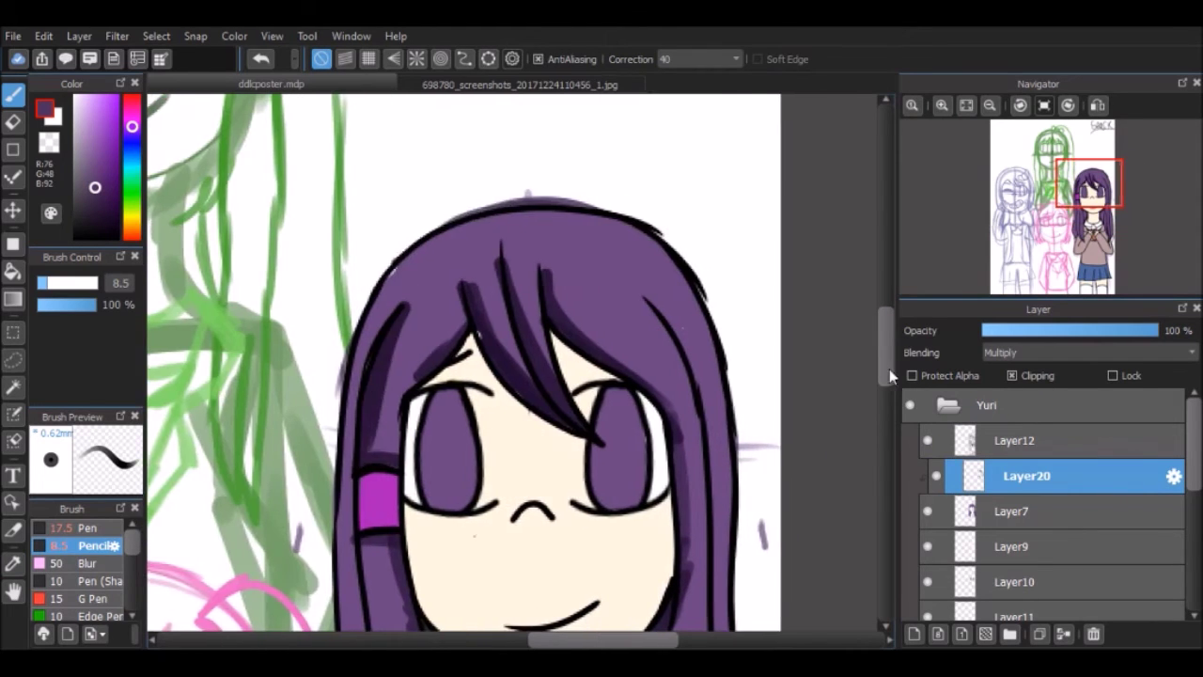
Shade the outer edges, crown and lower locks of the hair in dark purple (R76 G48 B92) with the size 8.5 Pencil
scroll(423, 376, "down", 5)
left_click_drag(395, 202, 448, 549)
left_click_drag(696, 216, 705, 531)
scroll(423, 376, "up", 5)
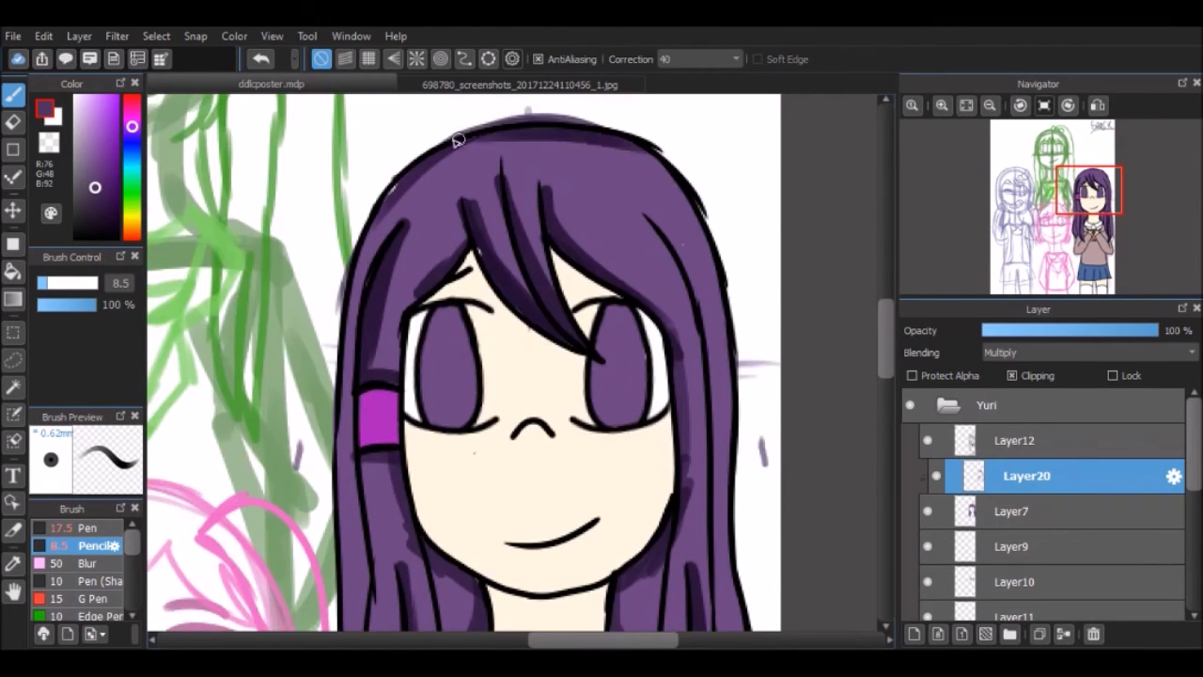
scroll(355, 472, "down", 5)
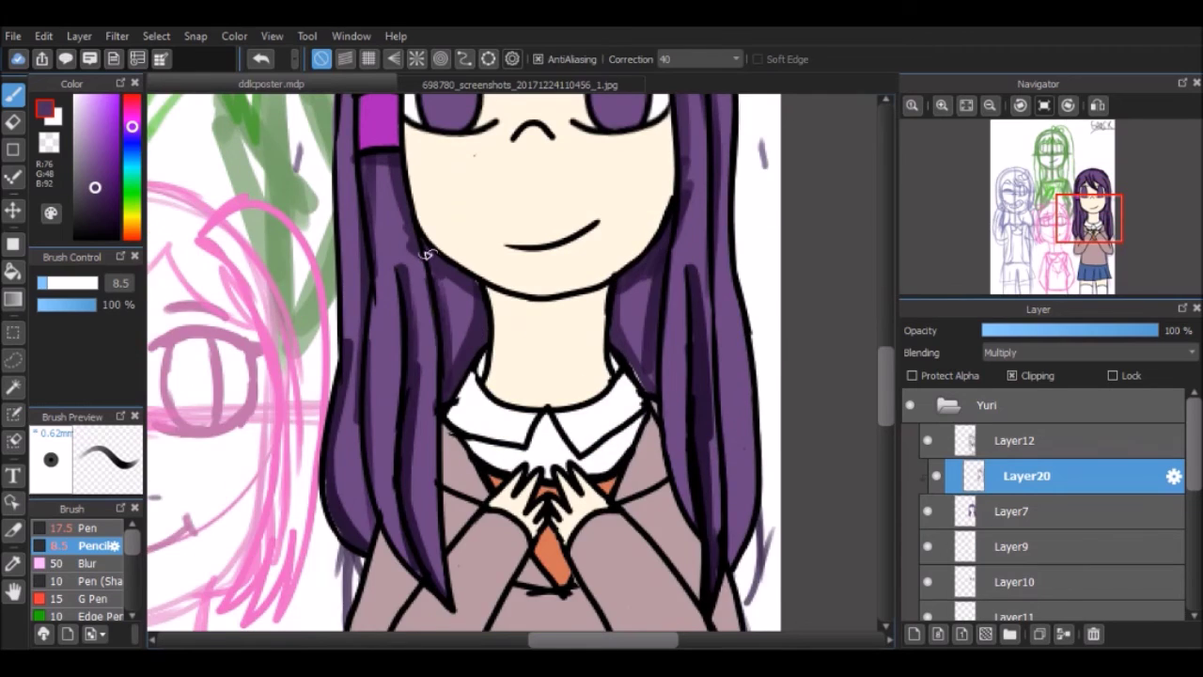
Add a clipping layer with Screen blending above the hair shading and paint a light purple (R178 G122 B208) highlight band across the upper hair
scroll(446, 393, "up", 5)
left_click(913, 635)
left_click(1013, 375)
left_click(1089, 352)
left_click(1034, 395)
left_click(92, 120)
mouse_move(348, 225)
left_mouse_down()
mouse_move(423, 169)
mouse_move(701, 217)
left_mouse_up()
Paint highlight bands across the lower hair, undo the last stroke and rework the hair highlights in lighter purple (R218 G160 B249)
scroll(683, 265, "down", 5)
left_click_drag(612, 305, 747, 343)
left_click_drag(334, 349, 438, 330)
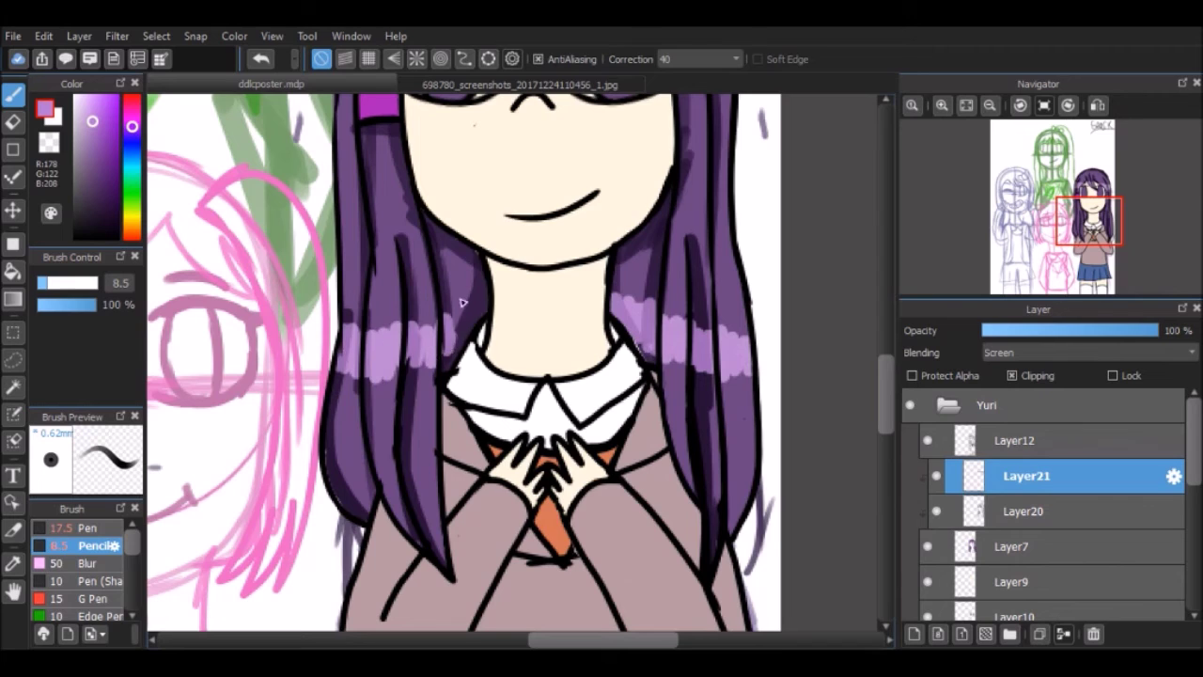
key("ctrl+z")
scroll(463, 361, "up", 3)
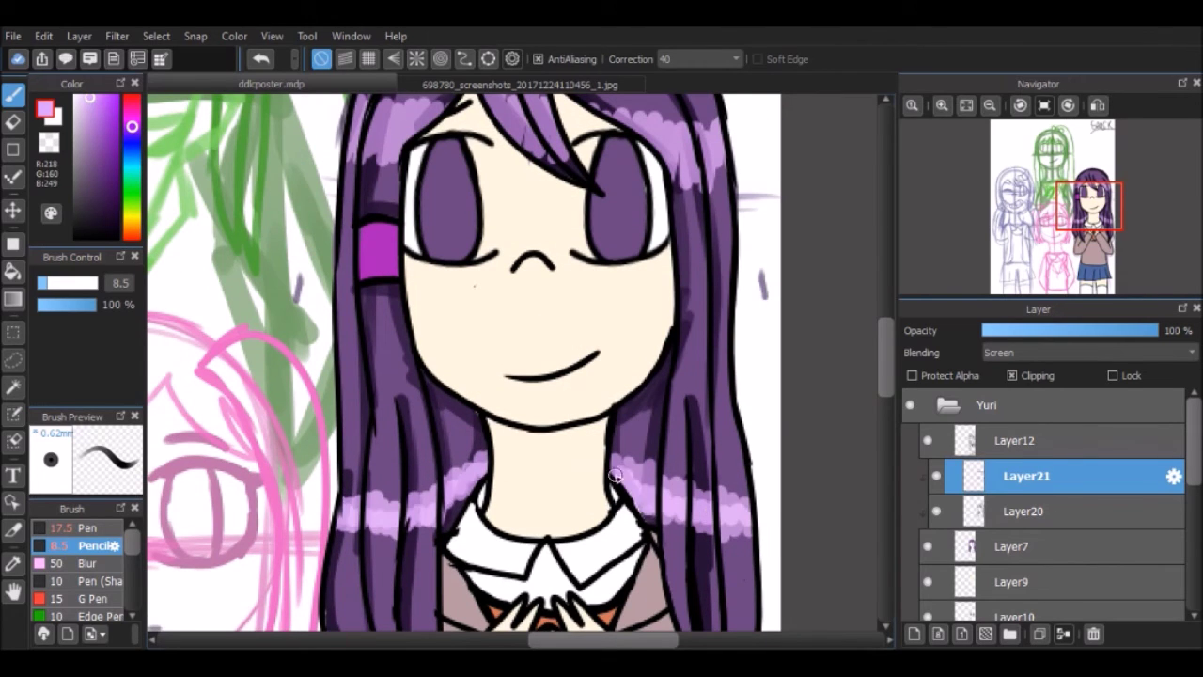
scroll(613, 474, "up", 4)
left_click(966, 106)
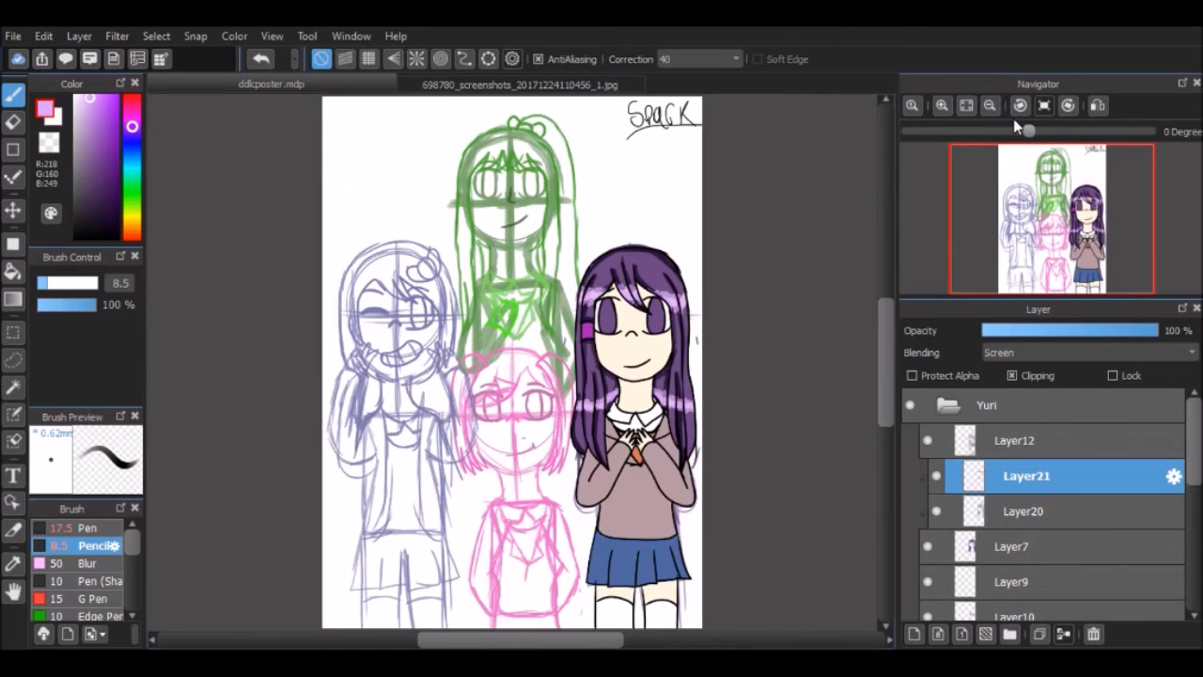
Add a clipping Multiply layer for the skin and shade the face, neck and areas under the eyes, nose and mouth in grey (R157 G155 B151)
left_click(963, 577)
left_click(913, 634)
left_click(621, 283, "alt")
scroll(660, 356, "up", 3)
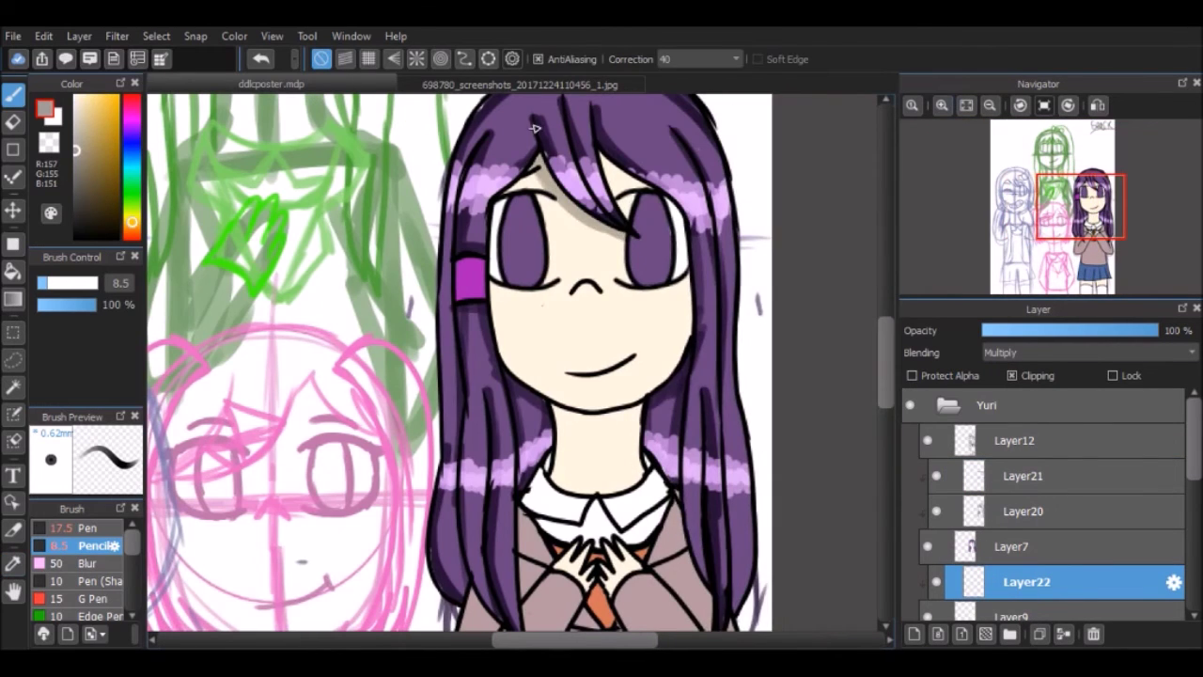
scroll(694, 329, "up", 3)
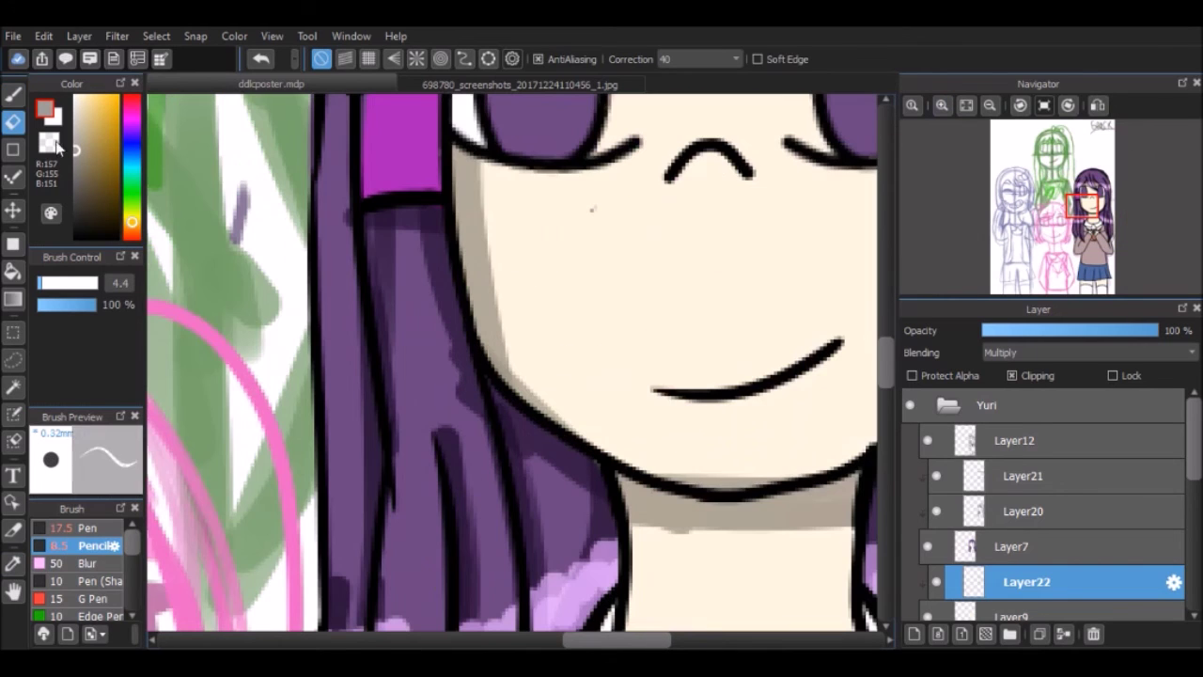
scroll(422, 423, "right", 3)
scroll(422, 423, "down", 3)
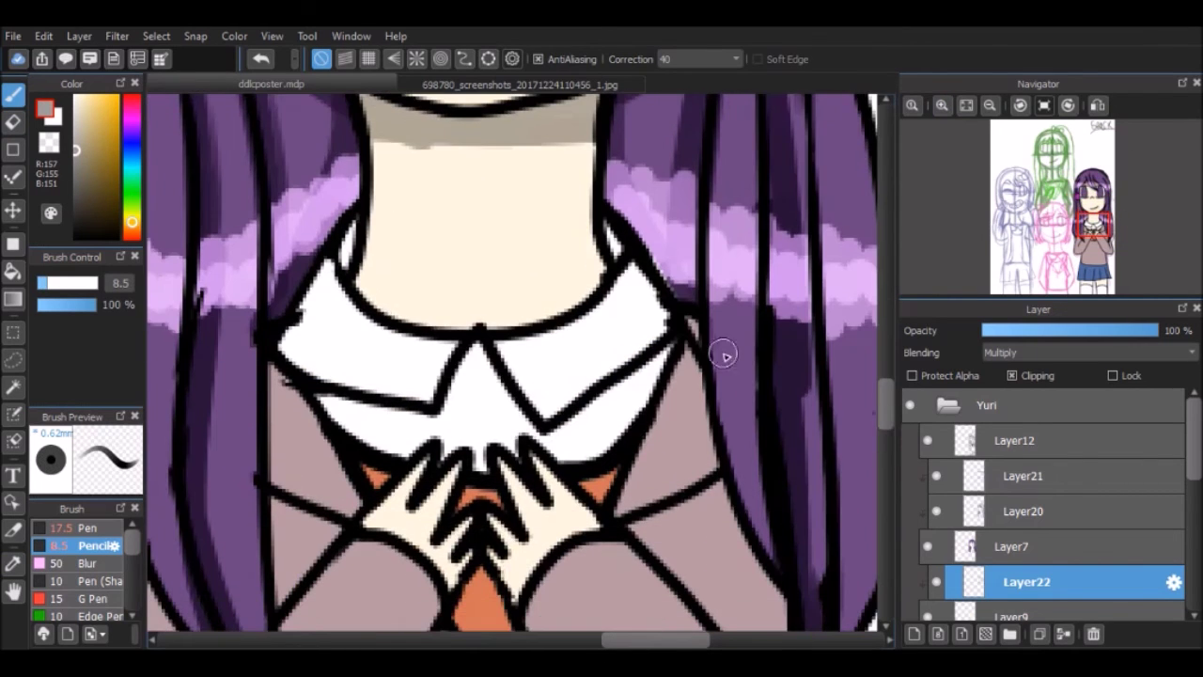
scroll(884, 394, "up", 3)
Add a clipping layer above the skin shading, paint soft red (R255 G0 B0) blush on the cheeks and nose, and set its opacity to 53 %
left_click(913, 633)
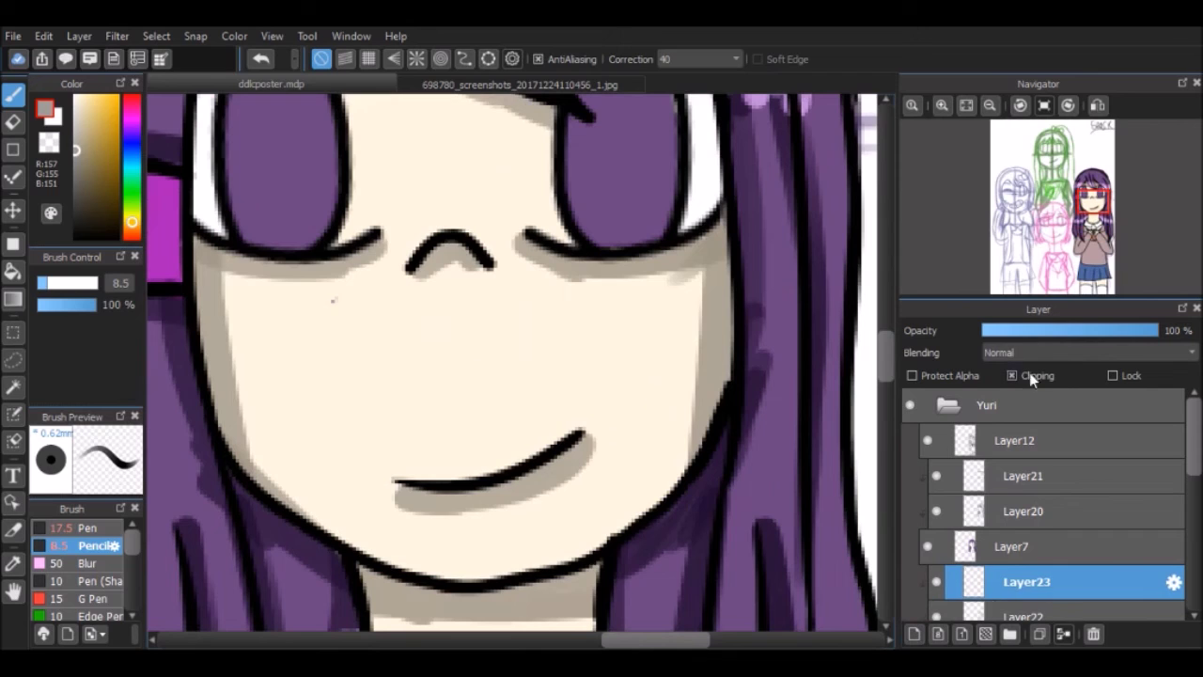
left_click(119, 97)
scroll(94, 564, "down", 3)
left_click(93, 546)
left_click_drag(216, 263, 226, 319)
left_click_drag(404, 244, 498, 254)
left_click_drag(711, 228, 691, 282)
scroll(130, 593, "up", 3)
left_click(89, 555)
mouse_move(202, 273)
left_mouse_down()
mouse_move(209, 290)
mouse_move(714, 282)
left_mouse_up()
left_click_drag(1128, 330, 1075, 330)
Add a layer above the line art, paint soft red over the nose and lower that layer's opacity
left_click(914, 633)
scroll(94, 564, "down", 3)
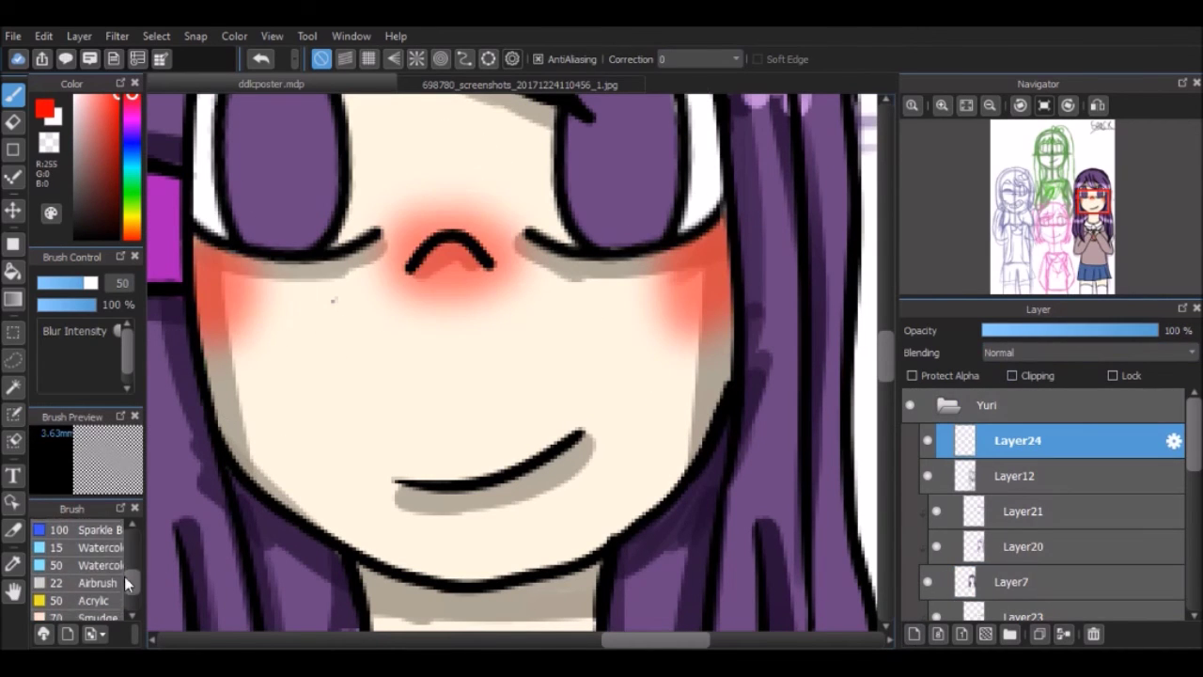
left_click(89, 590)
left_click_drag(414, 244, 489, 249)
left_click_drag(1158, 330, 1037, 330)
scroll(94, 563, "up", 3)
left_click(89, 563)
Add a clipping layer above the blush and dot white highlights on both cheeks with the size 3.7 Pen
left_click(913, 634)
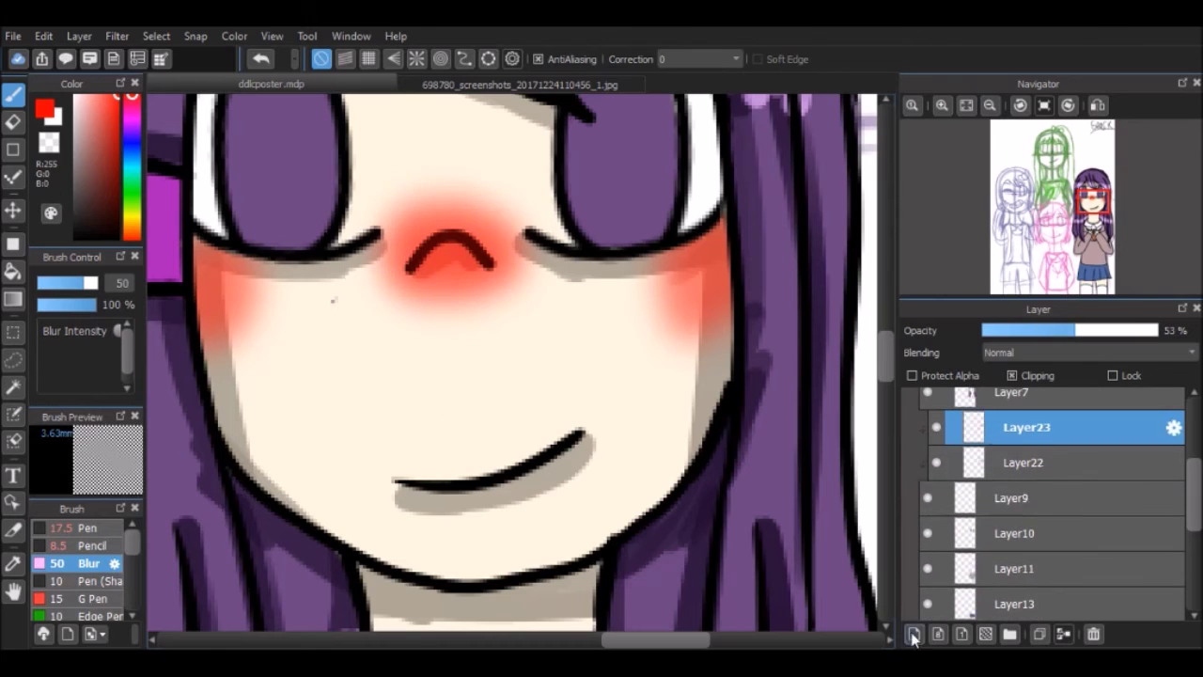
left_click(1012, 375)
left_click(90, 527)
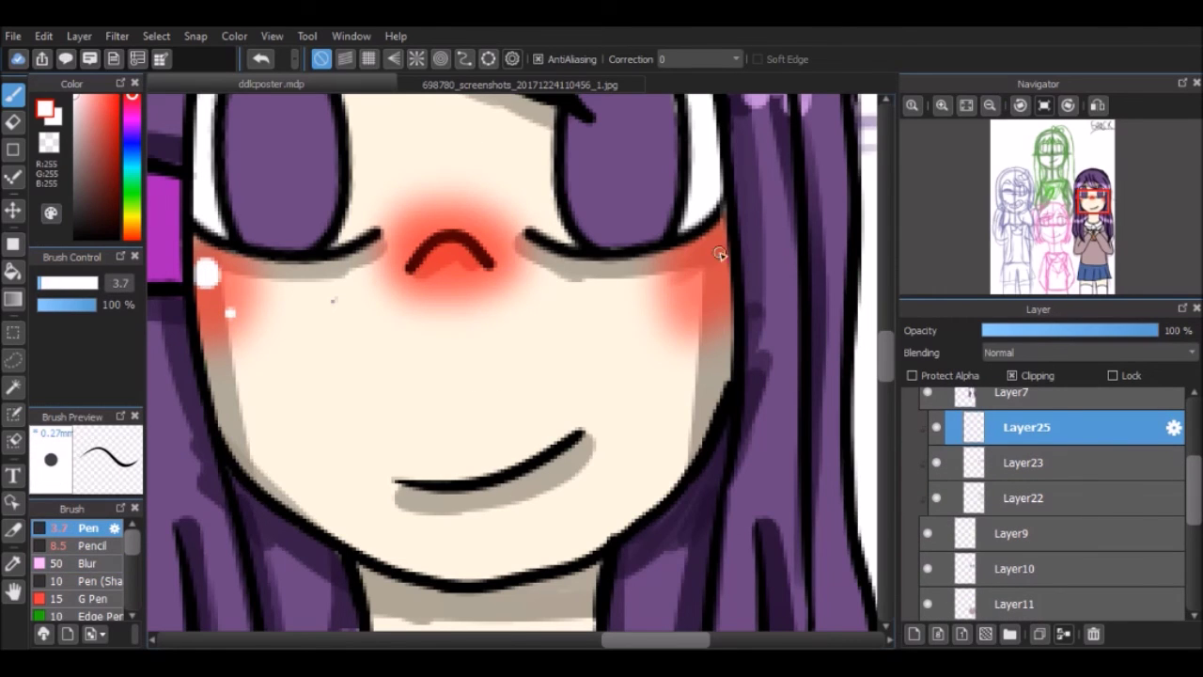
scroll(707, 301, "down", 5)
scroll(563, 329, "up", 4)
Add a layer at the top of the Yuri folder, paint a red blush across the nose with the size 50 Blur brush, and set its opacity to 45 %
left_click(913, 633)
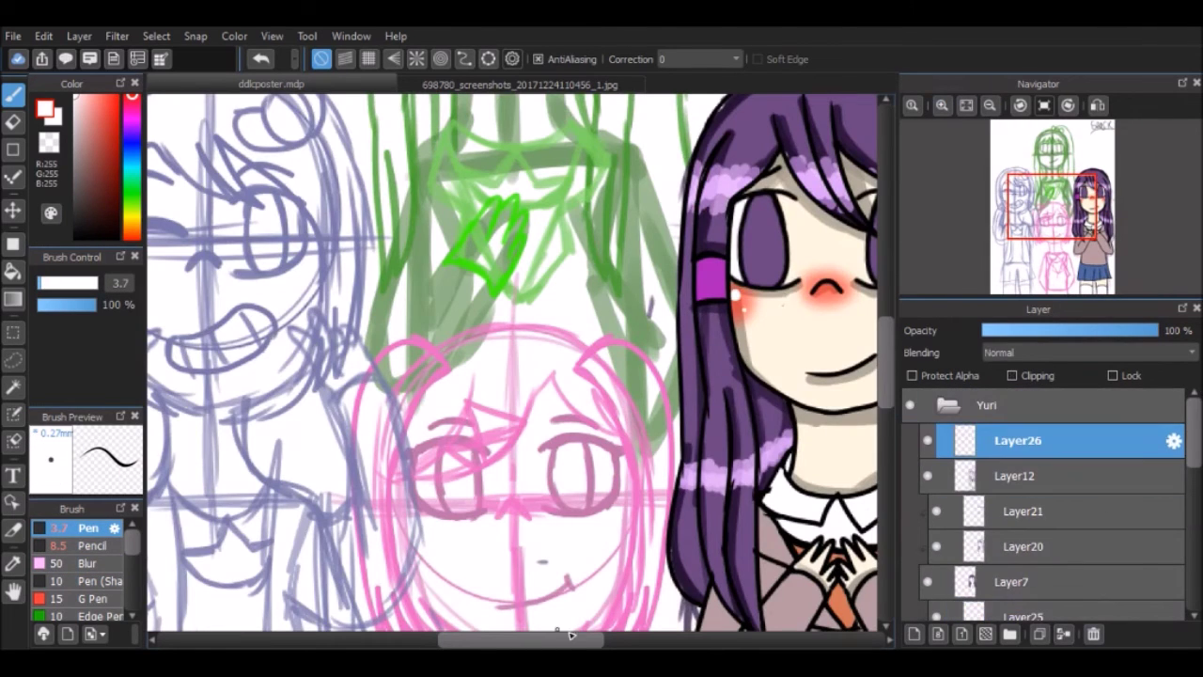
scroll(94, 564, "down", 5)
scroll(94, 564, "up", 3)
left_click(89, 532)
mouse_move(507, 274)
left_mouse_down()
mouse_move(583, 282)
mouse_move(555, 283)
left_mouse_up()
key("ctrl+z")
scroll(94, 564, "up", 3)
left_click(89, 563)
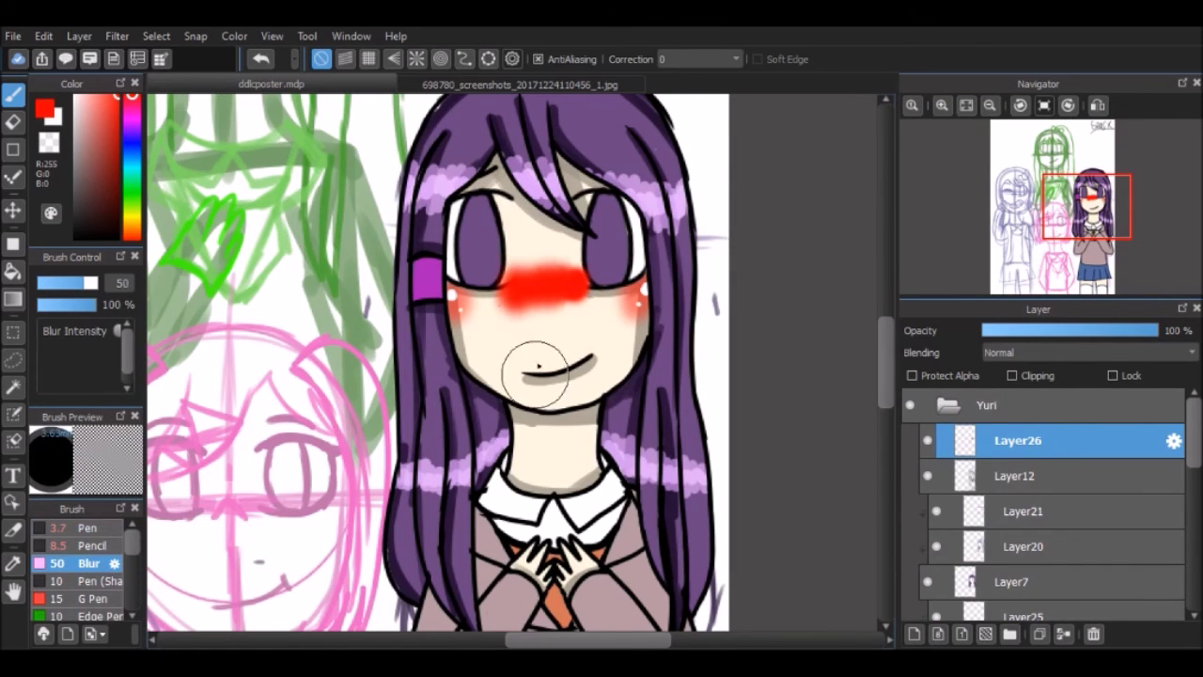
left_click_drag(1158, 329, 1062, 329)
key("ctrl+minus")
key("ctrl+plus")
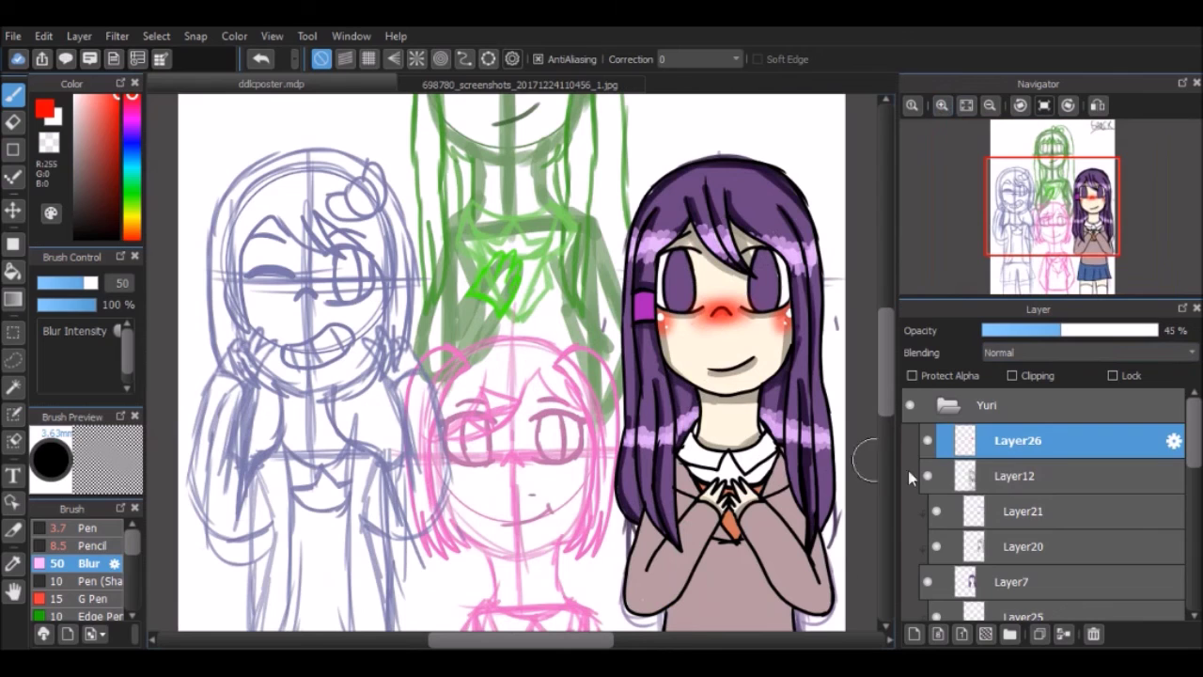
Add a clipping Multiply layer above Layer10 and shade the upper eyes in grey (R194 G194 B194) and the pupils in darker grey (R110 G110 B110)
scroll(909, 477, "down", 5)
left_click(915, 470)
left_click(1025, 506)
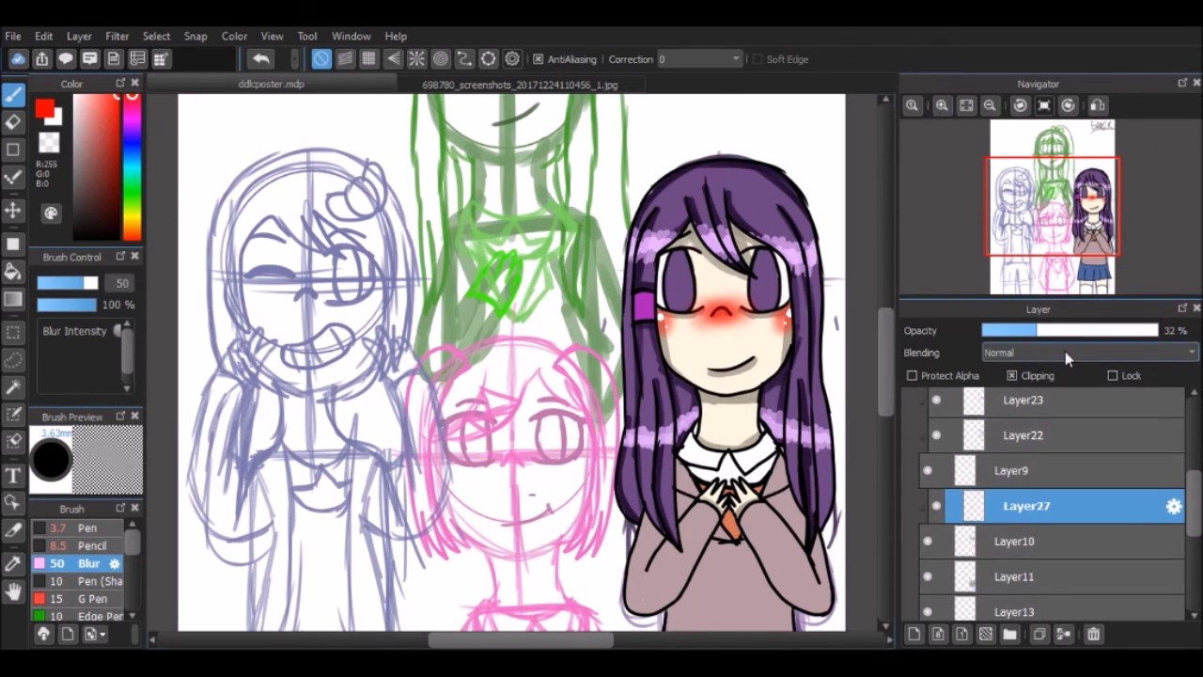
left_click(91, 545)
key("ctrl+plus")
key("ctrl+plus")
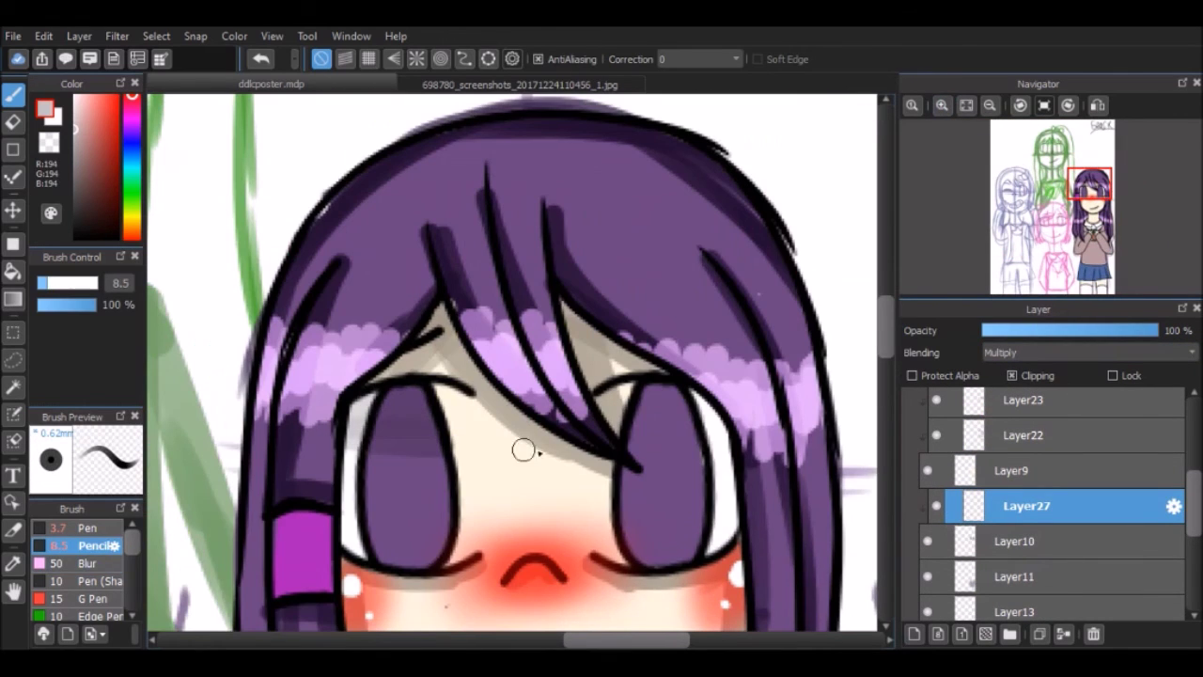
left_click_drag(524, 450, 493, 455)
left_click_drag(403, 426, 406, 442)
left_click_drag(662, 413, 658, 435)
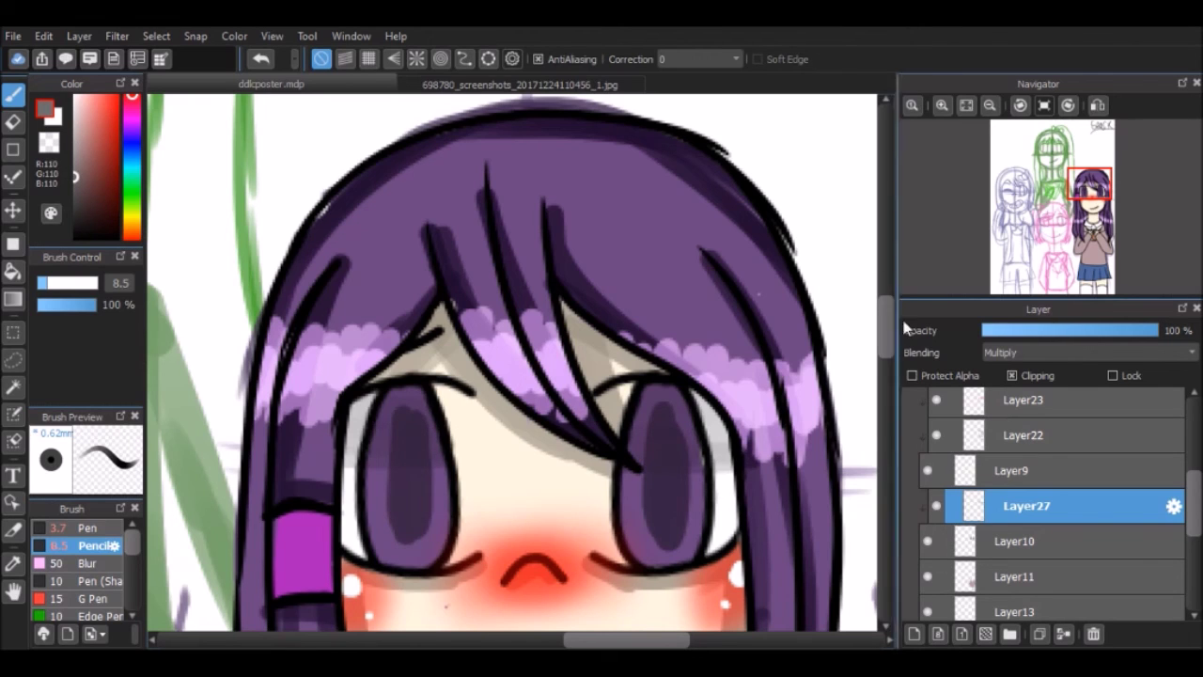
Add a clipping Screen layer, paint the lower part of both irises in bright purple (R173 G87 B218) and lower the layer's opacity
scroll(874, 329, "down", 3)
left_click(914, 633)
left_click(76, 117)
left_click(281, 423, "alt")
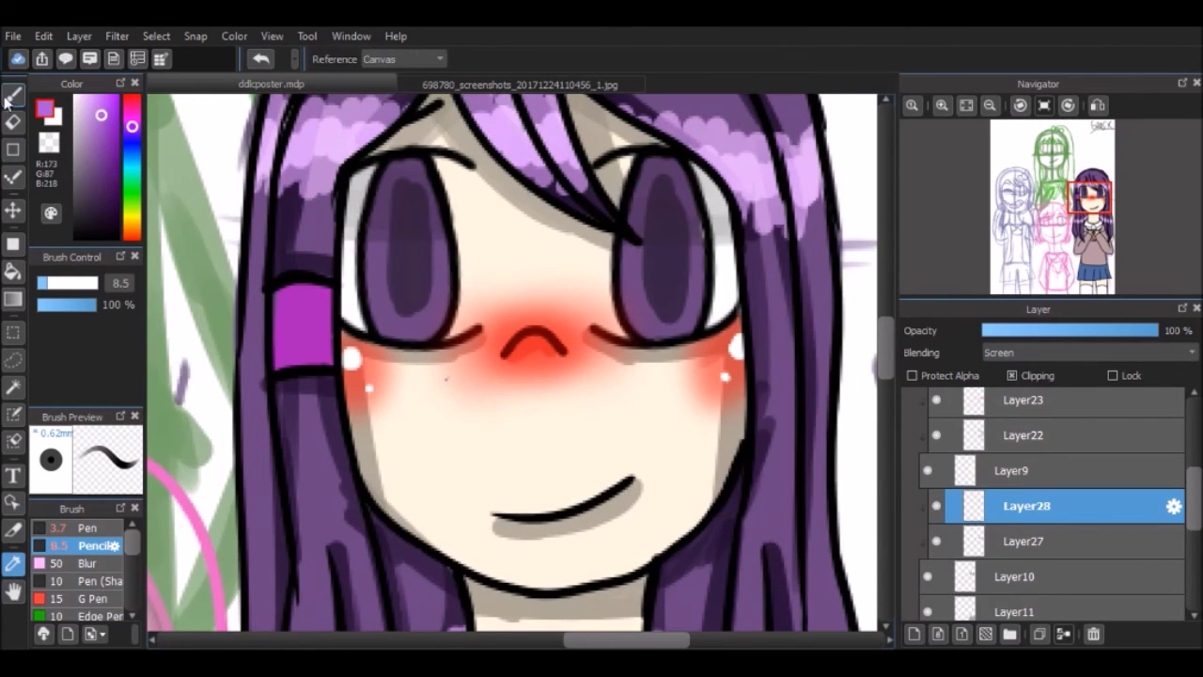
left_click_drag(381, 314, 404, 309)
left_click_drag(658, 315, 645, 309)
left_click_drag(1158, 330, 1078, 341)
Add a clipping Normal layer above the iris glow and paint white highlights in both eyes with the size 3.7 Pencil
key("ctrl+shift+n")
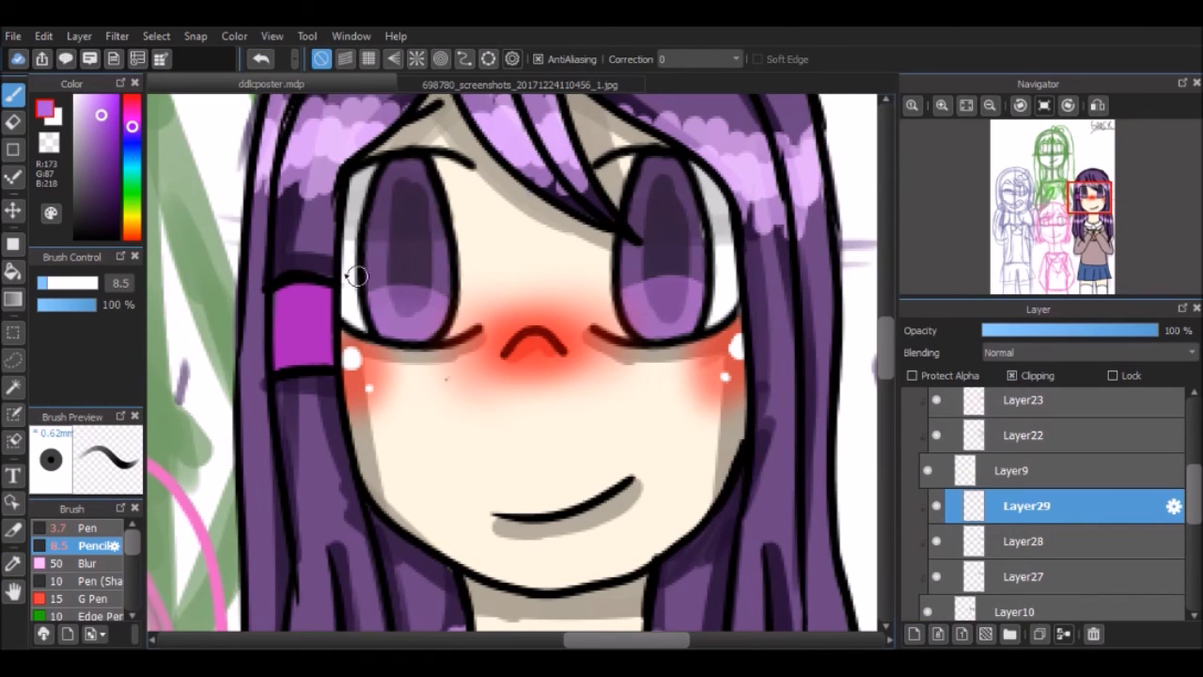
key("ctrl+plus")
left_click(331, 266)
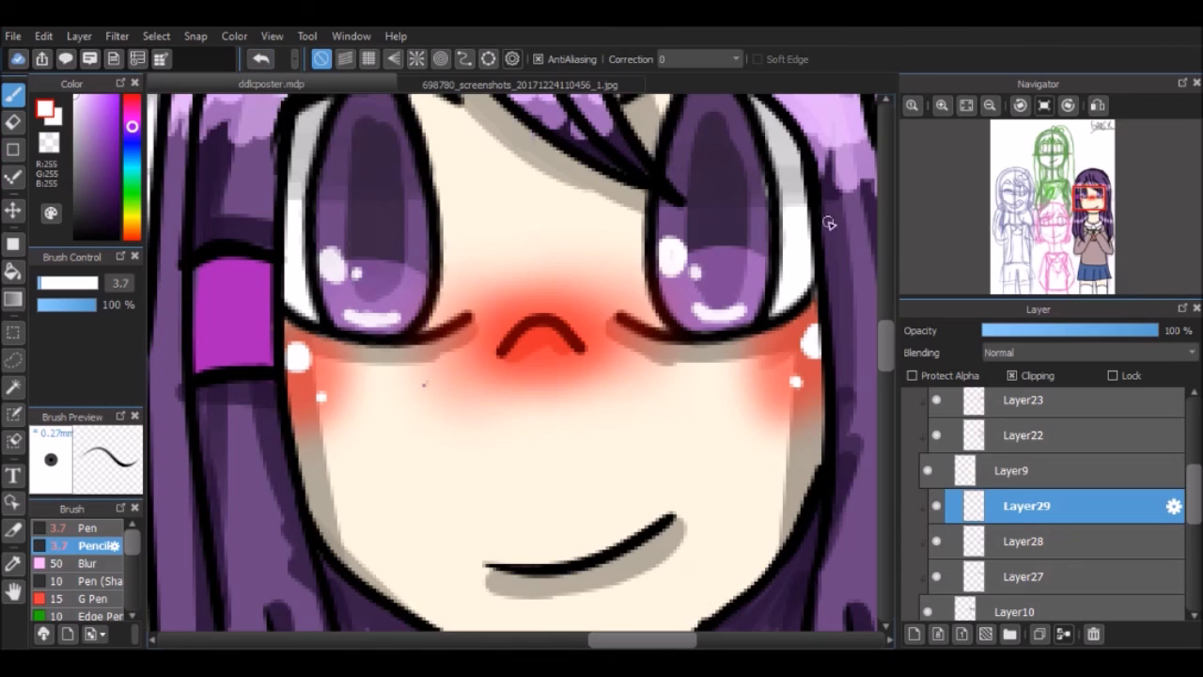
scroll(752, 275, "down", 5)
scroll(751, 274, "up", 2)
Add a clipping layer below Layer27 and a layer above the line art, and outline the pupils in light purple (R212 G130 B255)
mouse_move(1026, 505)
left_mouse_down()
mouse_move(1070, 619)
mouse_move(1026, 444)
left_mouse_up()
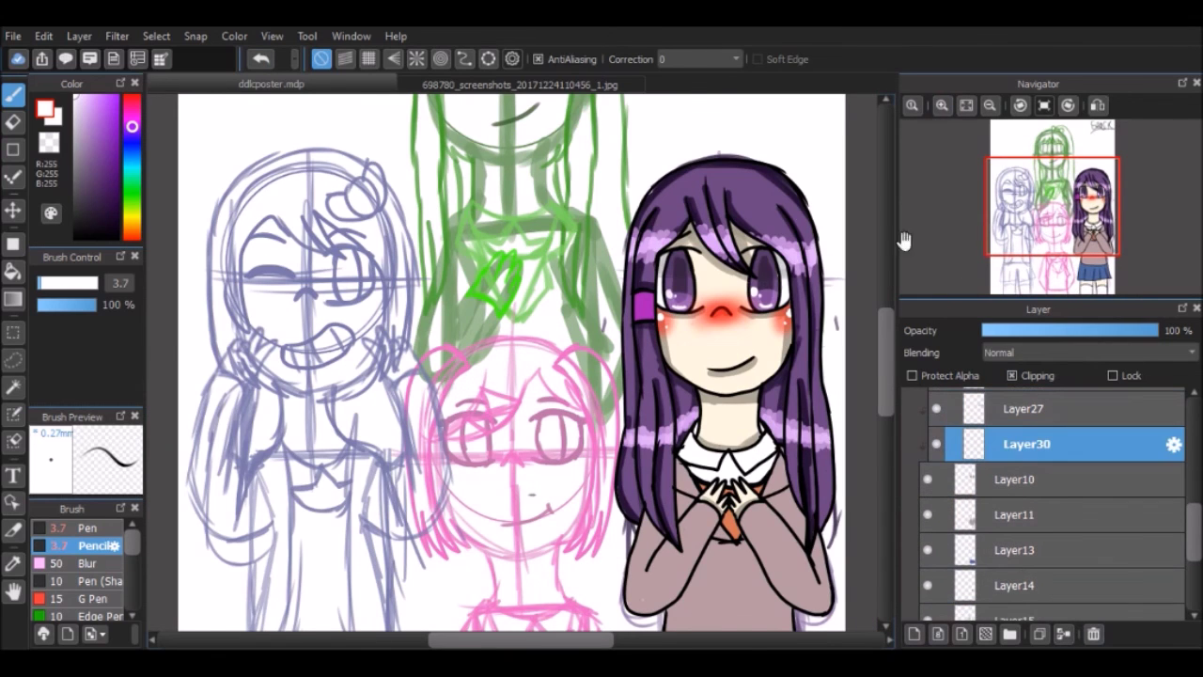
scroll(820, 340, "up", 3)
scroll(882, 353, "up", 6)
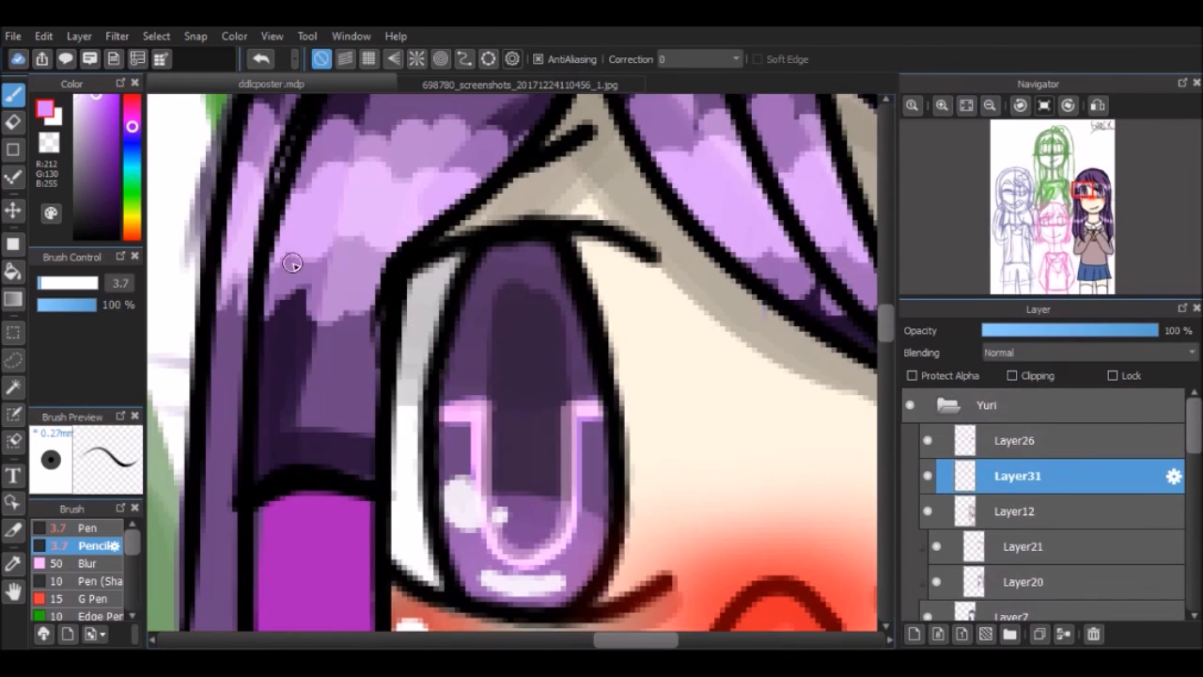
scroll(428, 305, "down", 6)
scroll(1042, 504, "down", 4)
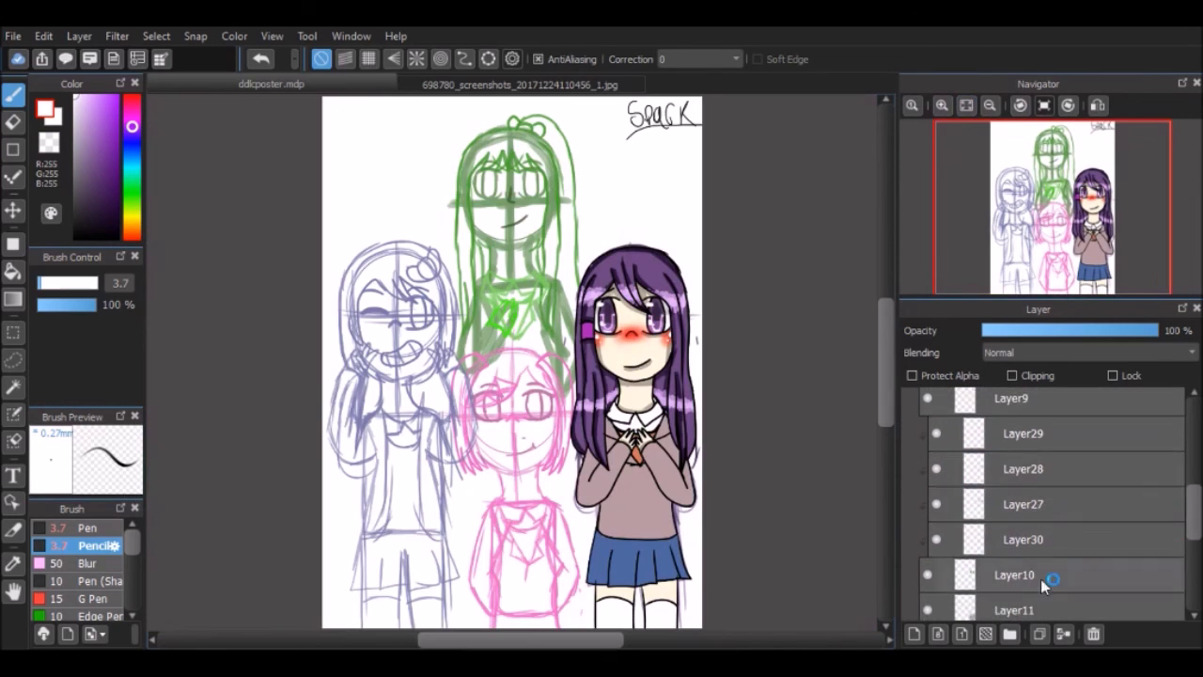
Add a clipping Multiply layer above Layer11 and shade the sweater in grey (R129 G129 B129) with the size 19 Pencil
left_click(1026, 449)
left_click(1023, 331)
key("space")
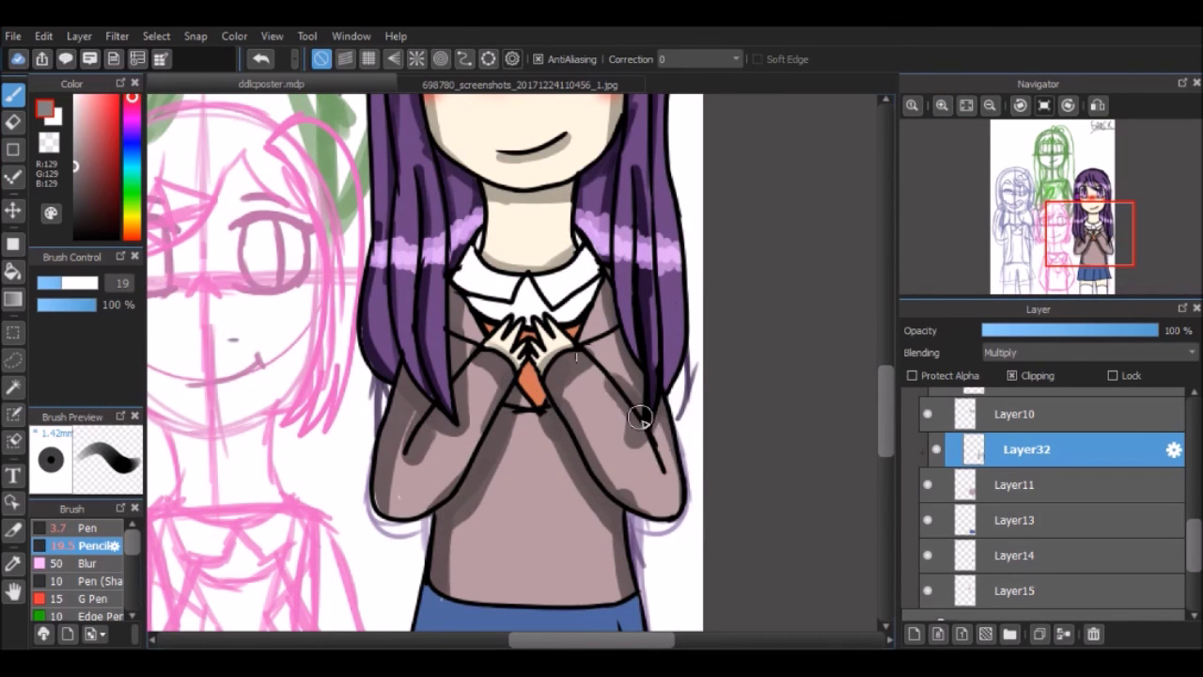
Add a clipping Multiply layer above Layer13 and shade the skirt's folds and edges in dark blue (R48 G66 B99)
left_click(997, 520)
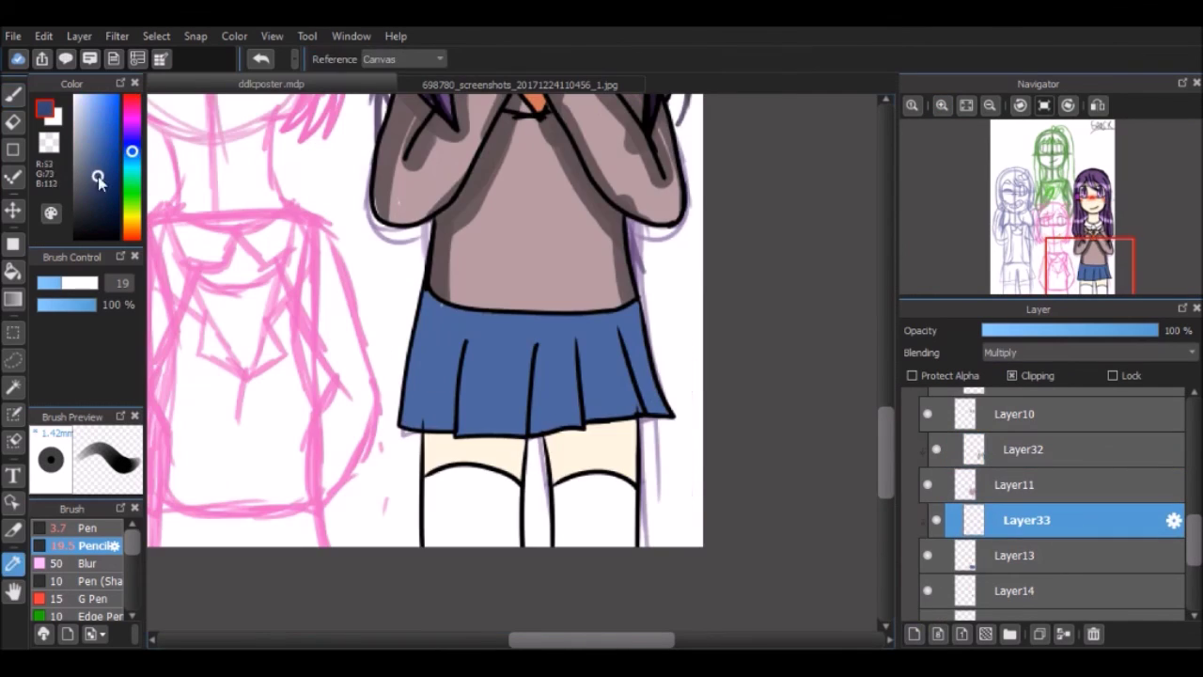
mouse_move(489, 310)
left_mouse_down()
mouse_move(398, 341)
mouse_move(537, 355)
mouse_move(454, 426)
mouse_move(692, 467)
left_mouse_up()
Add a clipping Multiply layer above Layer14 and shade the shirt collar in grey (R107 G107 B107)
left_click(1014, 590)
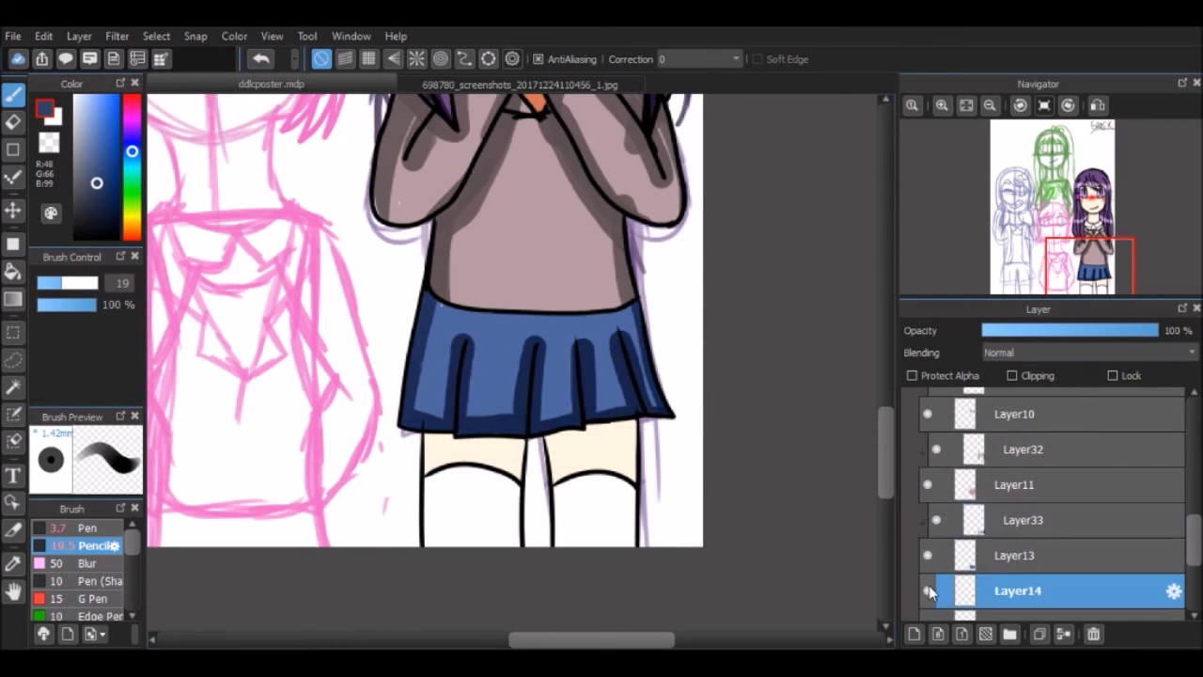
left_click(914, 633)
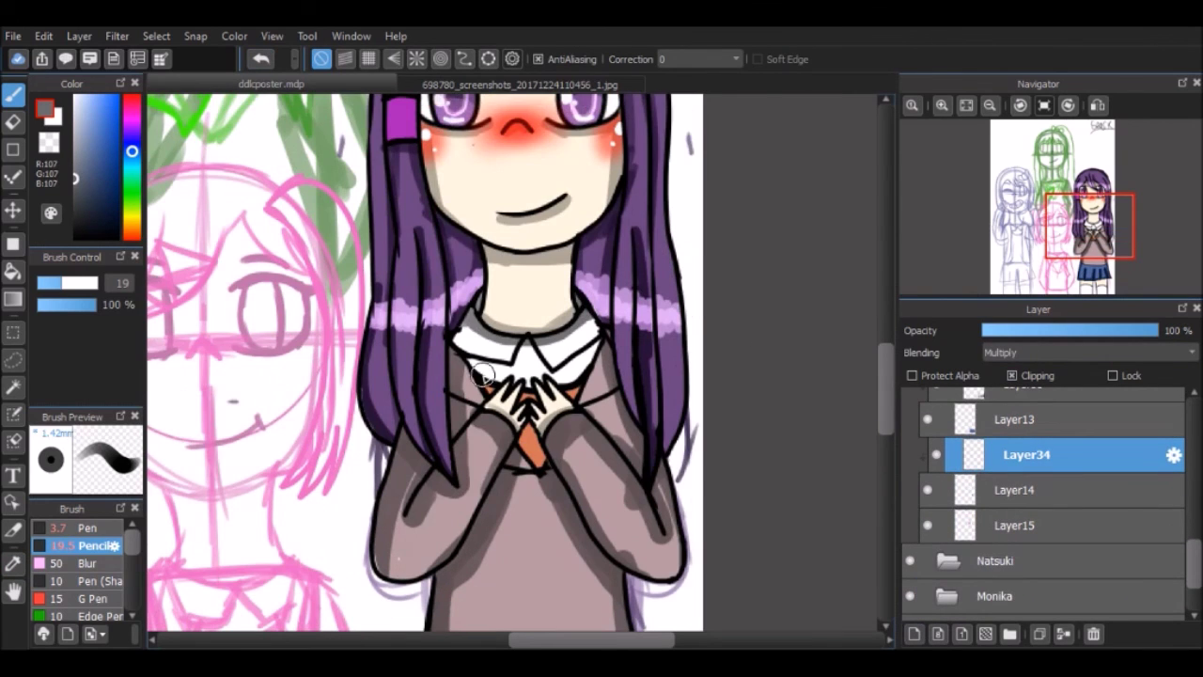
scroll(481, 374, "up", 1)
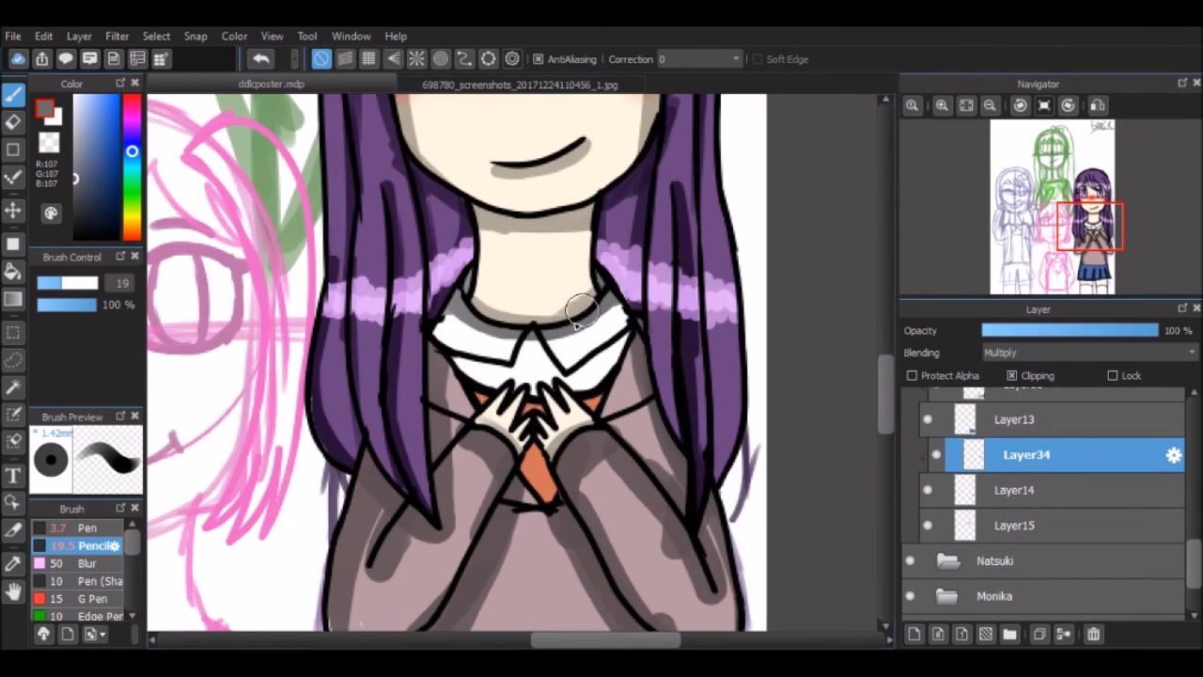
Shade the upper part of the white socks in grey (R107 G107 B107) with the size 19 Pencil on a Multiply layer
left_click(1081, 524)
scroll(1106, 529, "down", 3)
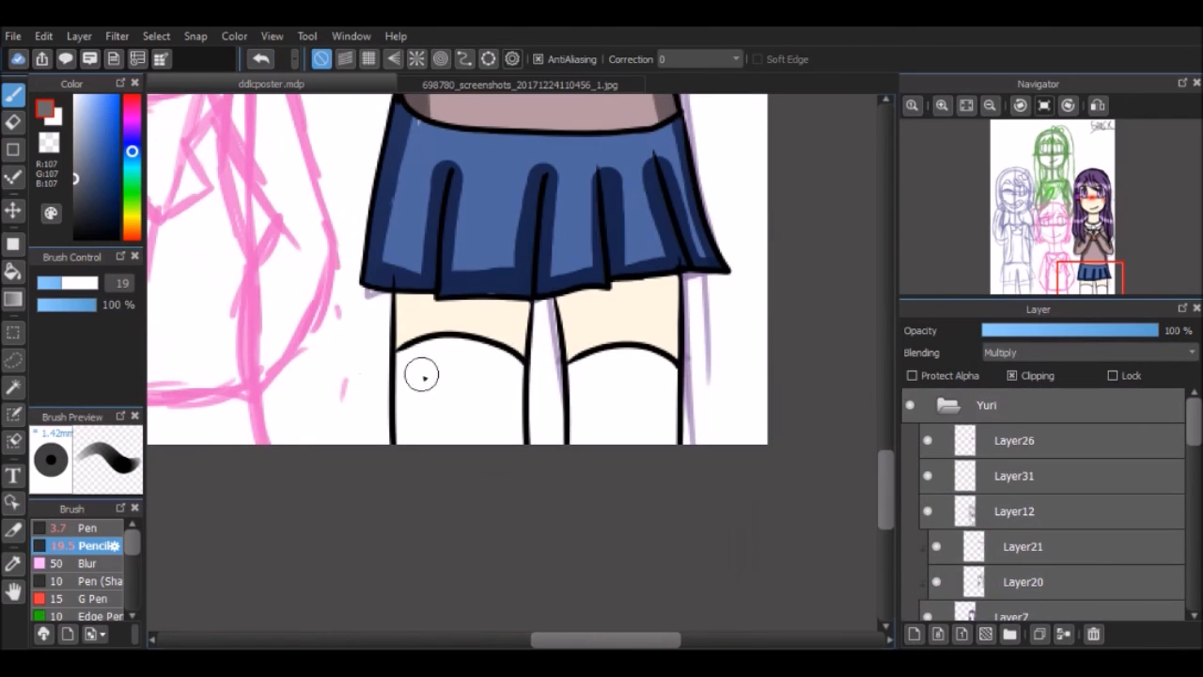
left_click_drag(422, 375, 422, 384)
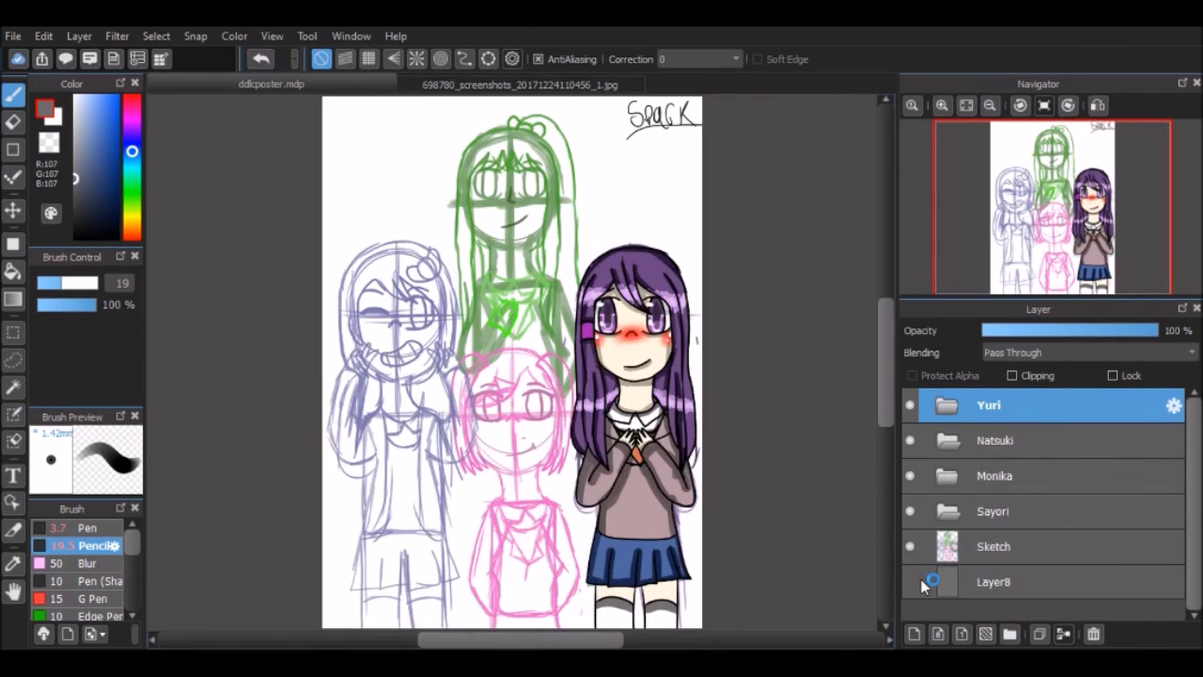
Show the grey background Layer8 and hide the Sketch layer
left_click(910, 582)
left_click(910, 546)
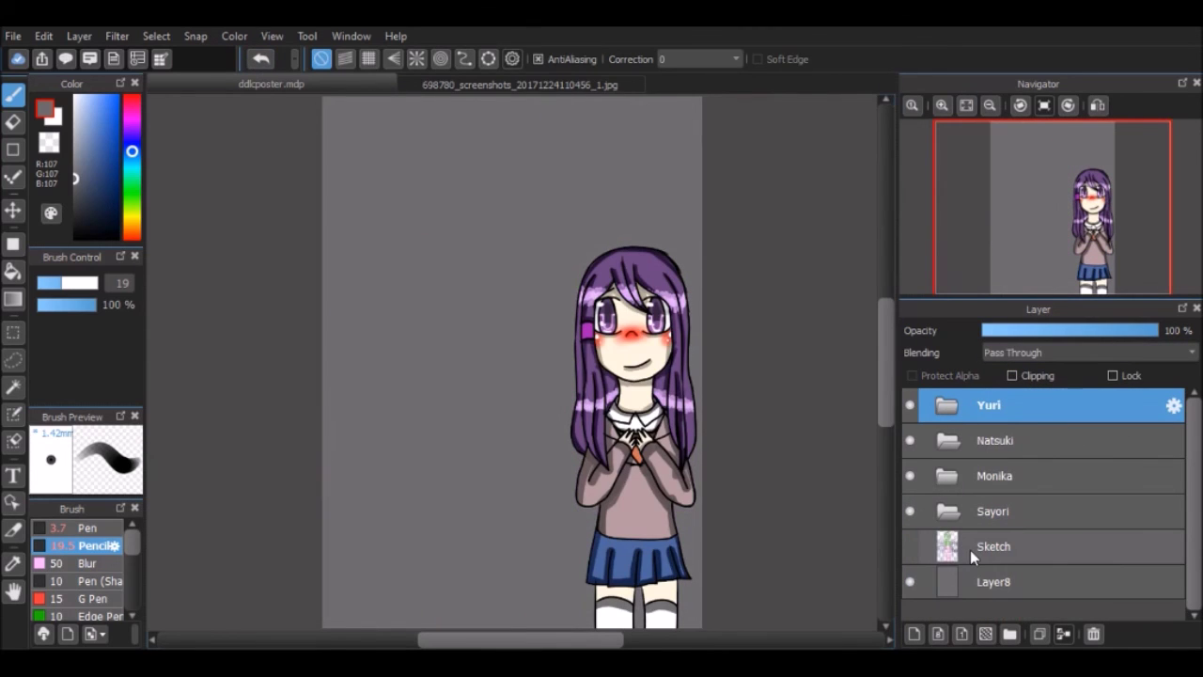